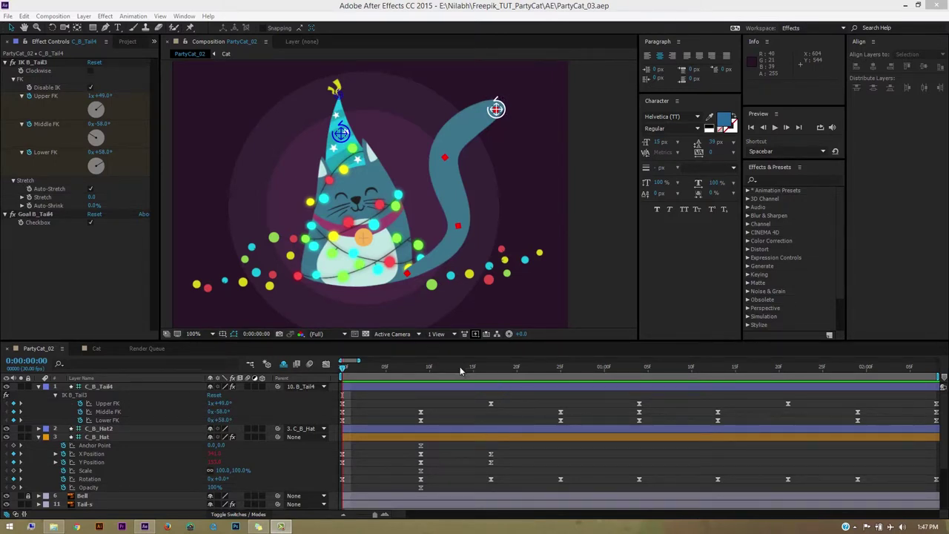
- Preview the animation, reveal the shy layers, and select B_Tail1 through B_Tail4
{"action": "key", "text": "space"}
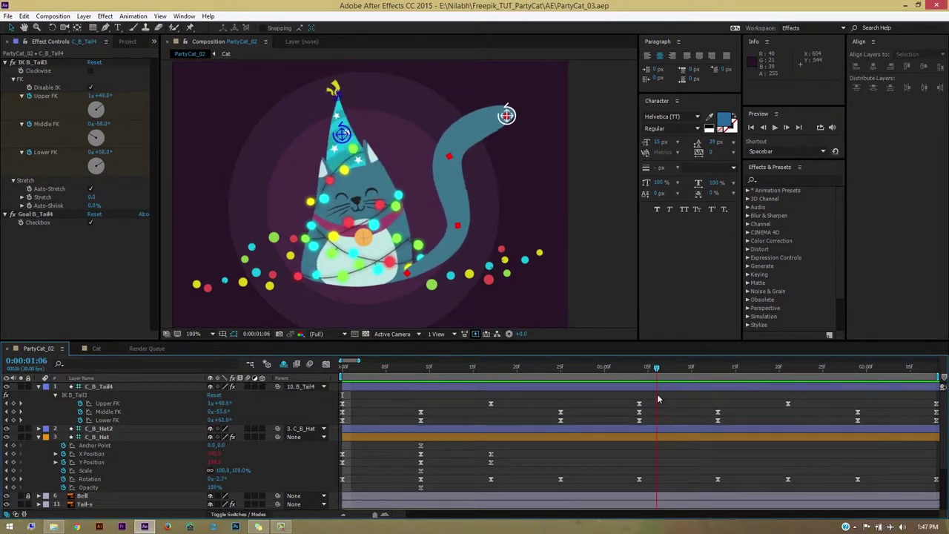
{"action": "key", "text": "space"}
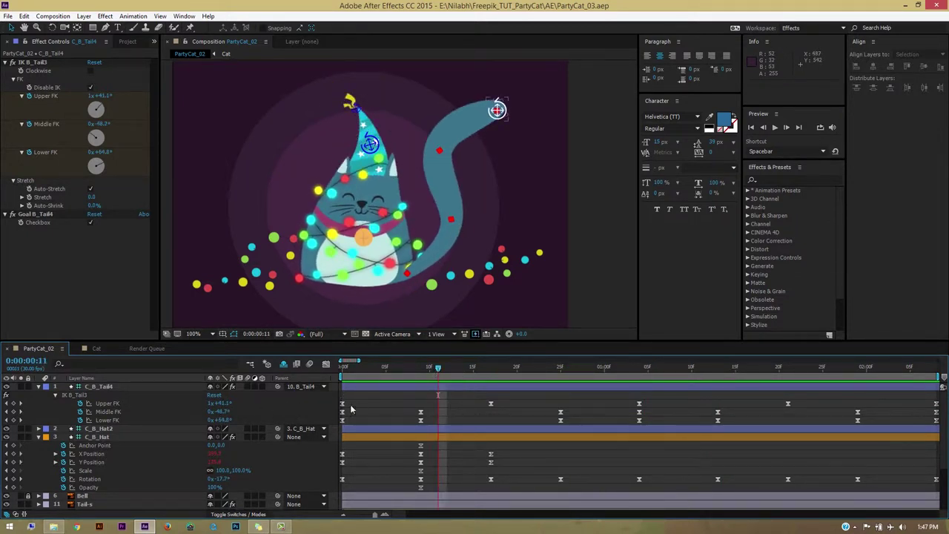
{"action": "left_click", "coordinate": [146, 390]}
{"action": "left_click", "coordinate": [279, 369]}
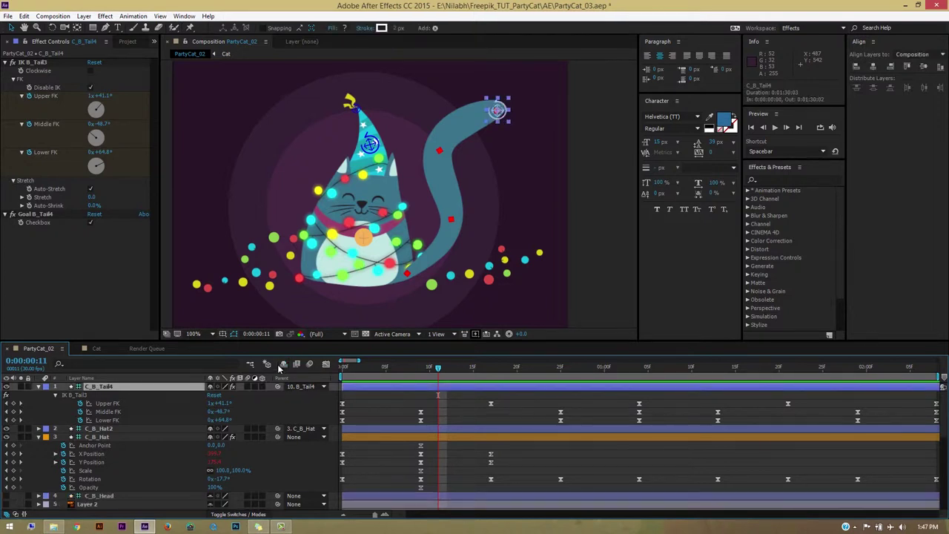
{"action": "scroll", "coordinate": [201, 443], "scroll_direction": "down", "scroll_amount": 3}
{"action": "scroll", "coordinate": [155, 444], "scroll_direction": "down", "scroll_amount": 2}
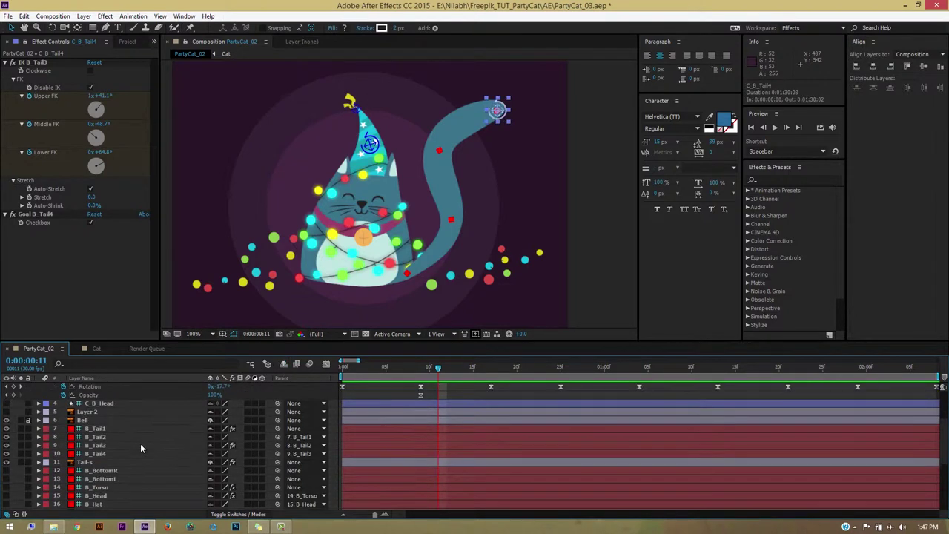
{"action": "left_click", "coordinate": [104, 428]}
{"action": "left_click", "coordinate": [104, 454], "text": "shift"}
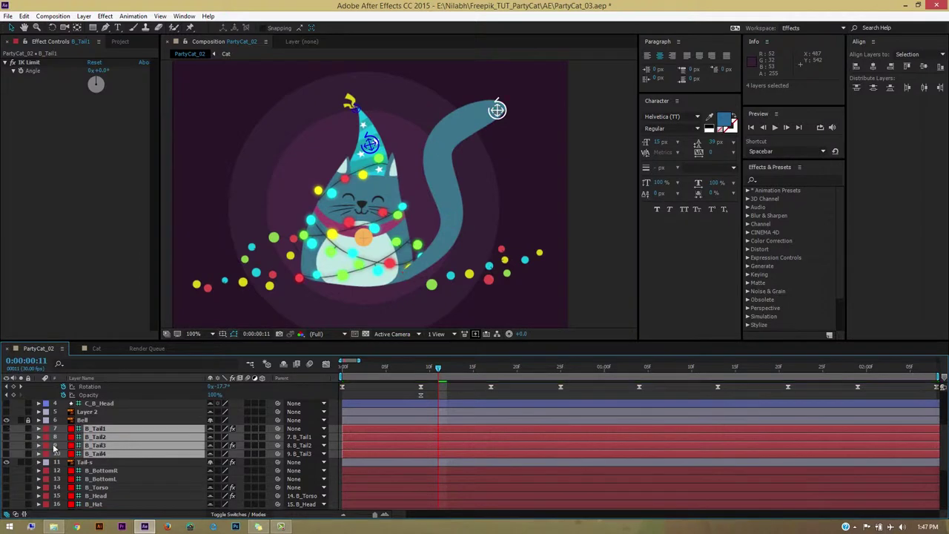
- Hide the shy layers again and reveal the expressions on C_B_Tail4
{"action": "scroll", "coordinate": [183, 437], "scroll_direction": "up", "scroll_amount": 3}
{"action": "scroll", "coordinate": [250, 402], "scroll_direction": "up", "scroll_amount": 2}
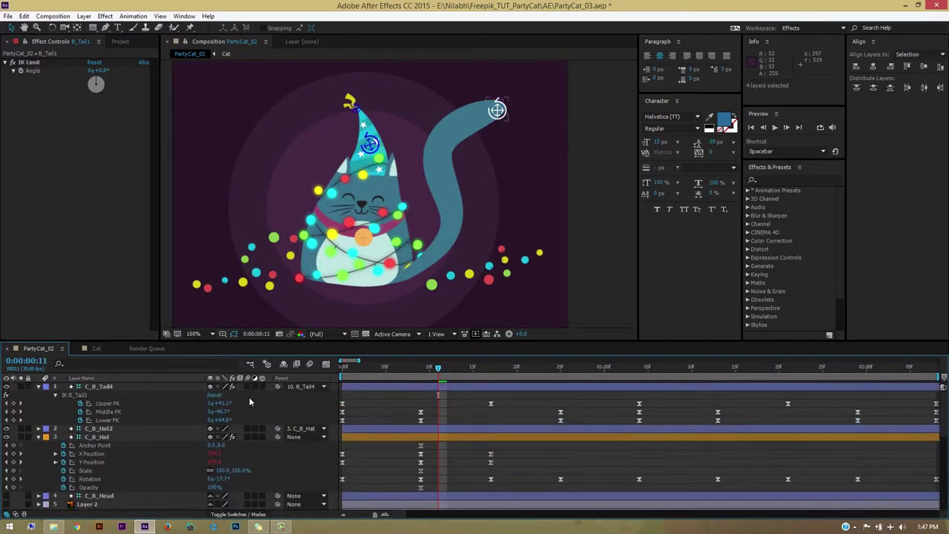
{"action": "left_click", "coordinate": [282, 364]}
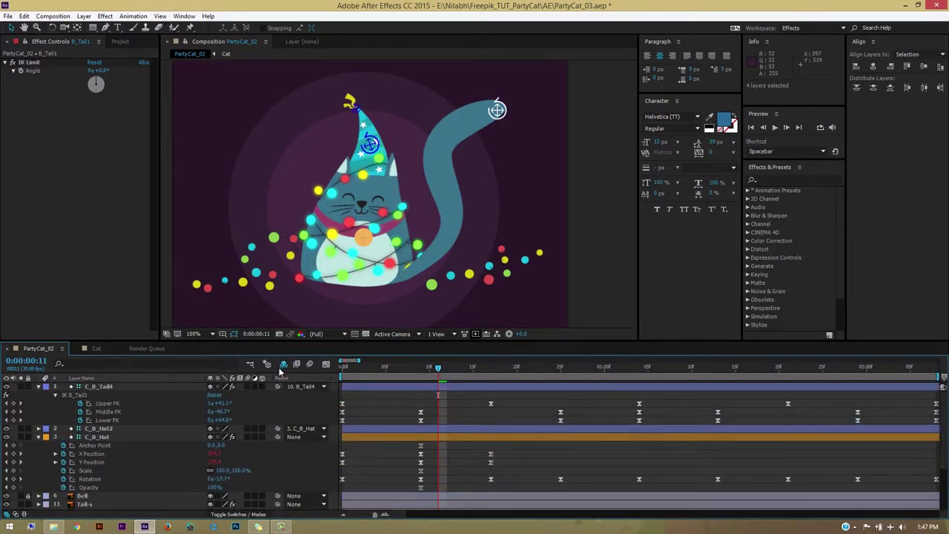
{"action": "left_click", "coordinate": [444, 405]}
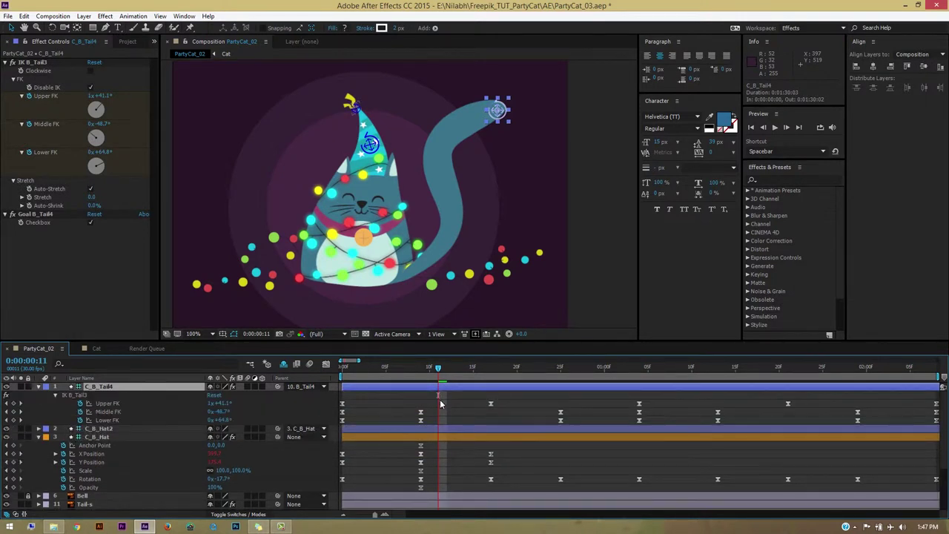
{"action": "key", "text": "e"}
{"action": "key", "text": "e"}
{"action": "key", "text": "e"}
{"action": "key", "text": "e"}
{"action": "left_click", "coordinate": [450, 403]}
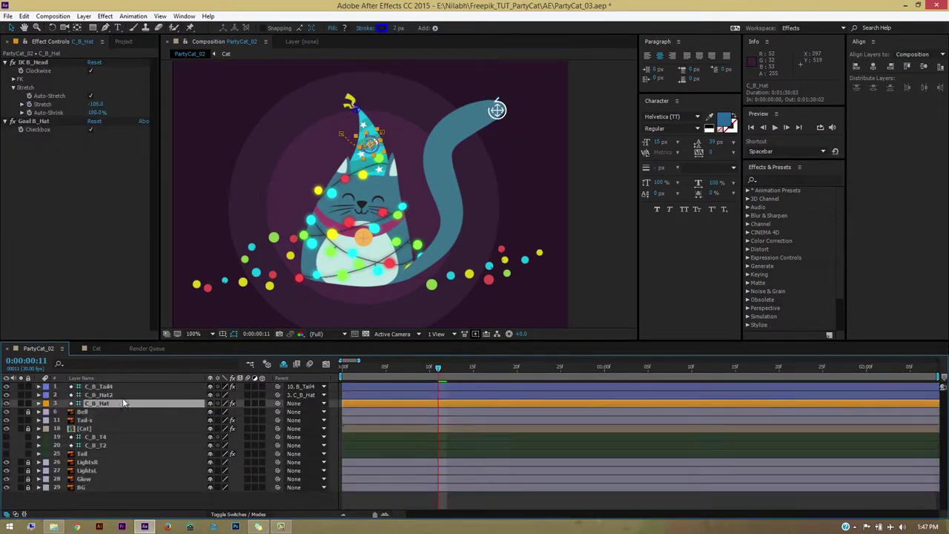
- Move the Tail-s layer down to sit just above Tail and preview the result
{"action": "left_click", "coordinate": [96, 421]}
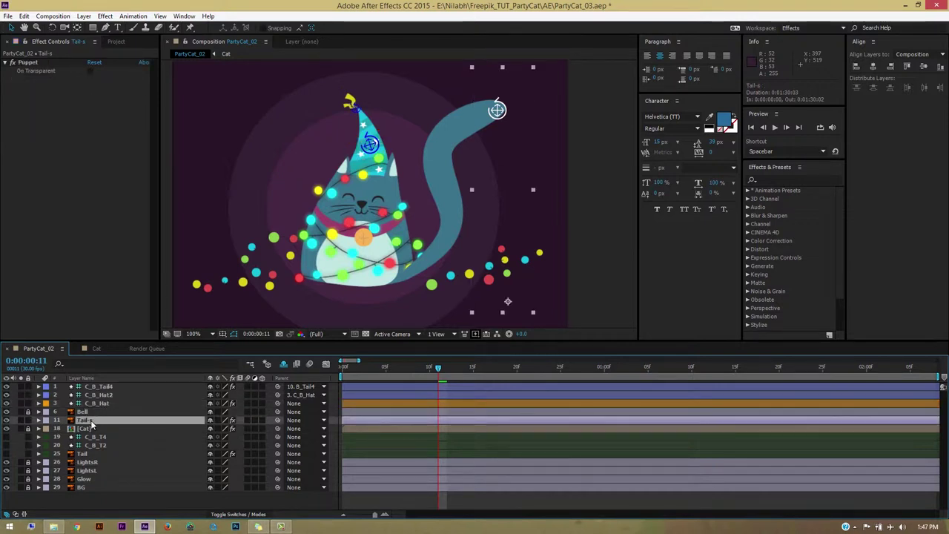
{"action": "left_click", "coordinate": [6, 420]}
{"action": "left_click", "coordinate": [6, 420]}
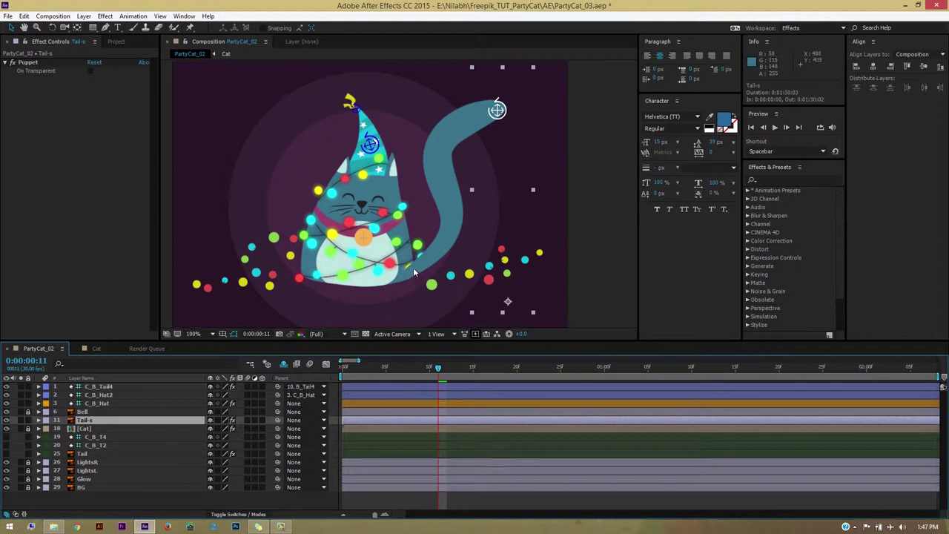
{"action": "left_click_drag", "start_coordinate": [83, 423], "coordinate": [92, 454]}
{"action": "key", "text": "space"}
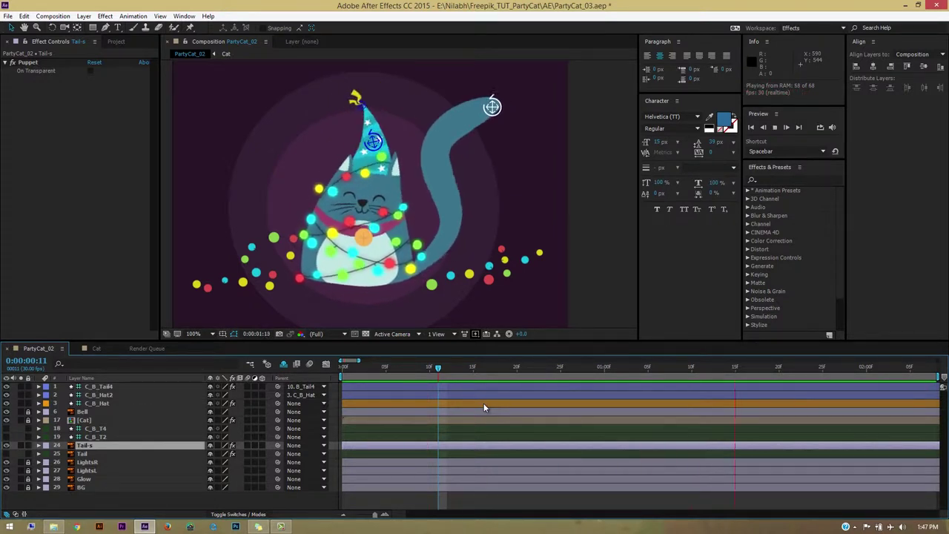
{"action": "key", "text": "space"}
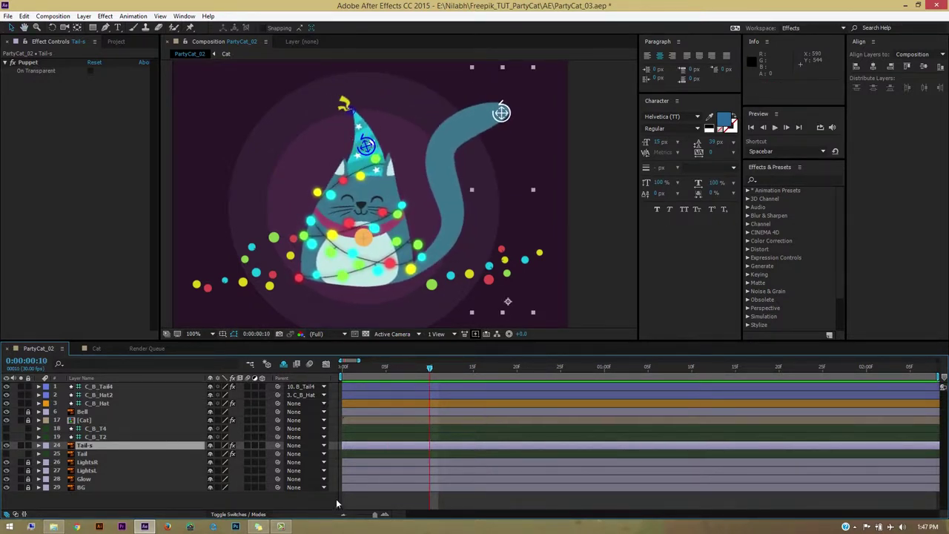
- Open the Cat precomp from the main timeline
{"action": "left_click", "coordinate": [324, 506]}
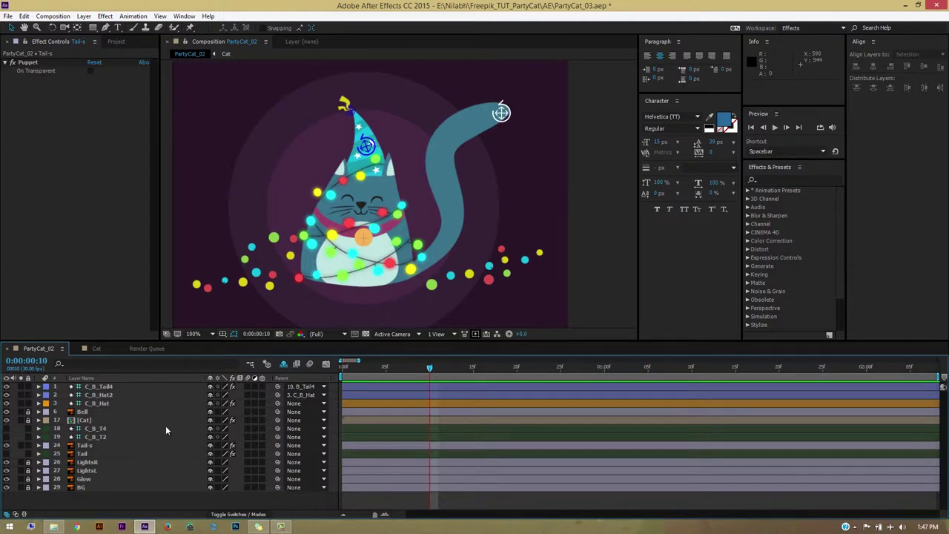
{"action": "left_click", "coordinate": [101, 423]}
{"action": "double_click", "coordinate": [99, 421]}
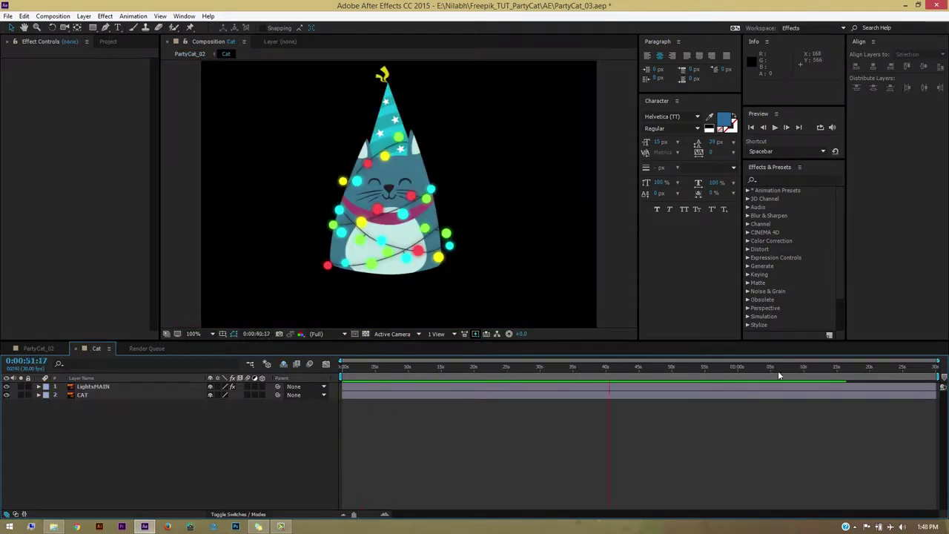
- Return to the start of the Cat timeline and select the LightsMAIN layer
{"action": "left_click", "coordinate": [733, 367]}
{"action": "key", "text": "Home"}
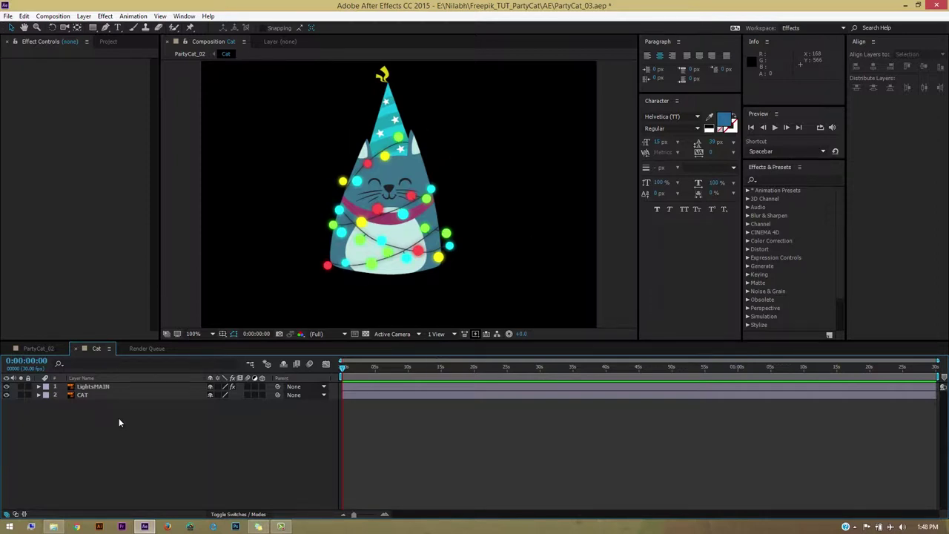
{"action": "left_click", "coordinate": [102, 399]}
{"action": "left_click", "coordinate": [93, 387]}
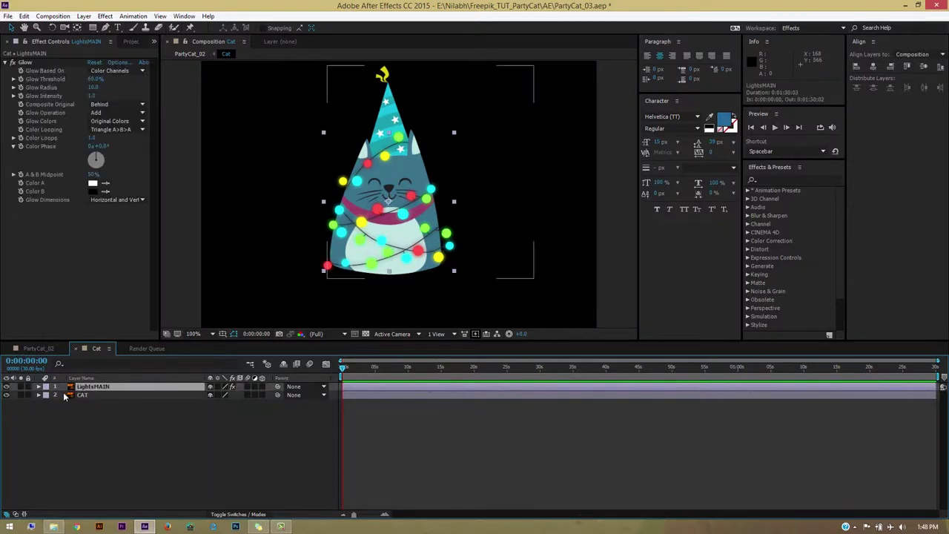
- Toggle LightsMAIN's Glow off and on, then try a Color Phase change and undo it
{"action": "left_click", "coordinate": [15, 63]}
{"action": "left_click", "coordinate": [15, 62]}
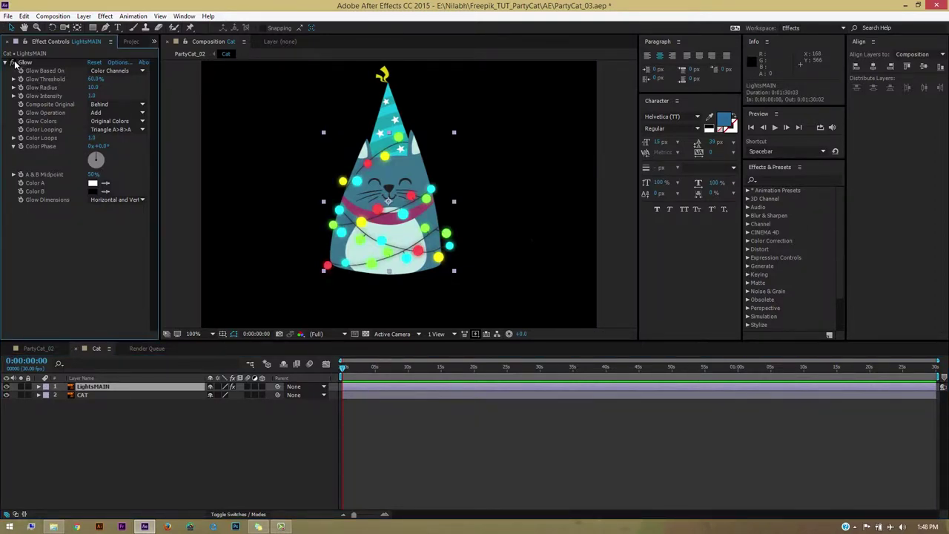
{"action": "left_click", "coordinate": [14, 62]}
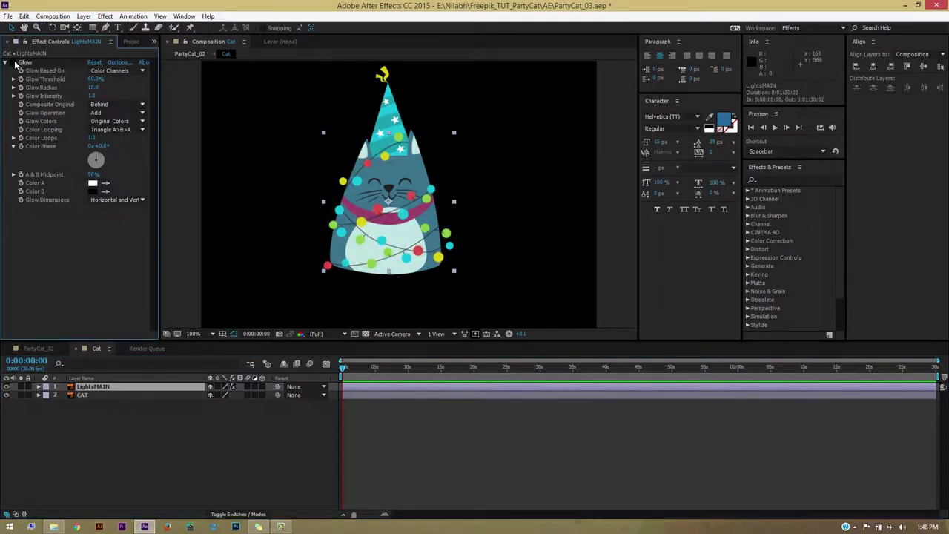
{"action": "left_click", "coordinate": [15, 62]}
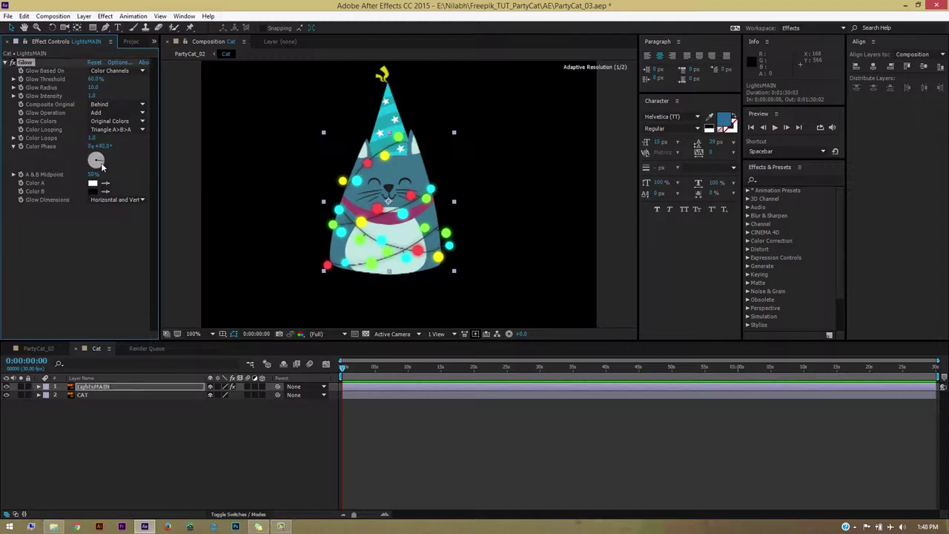
{"action": "left_click_drag", "start_coordinate": [94, 162], "coordinate": [123, 180]}
{"action": "key", "text": "ctrl+z"}
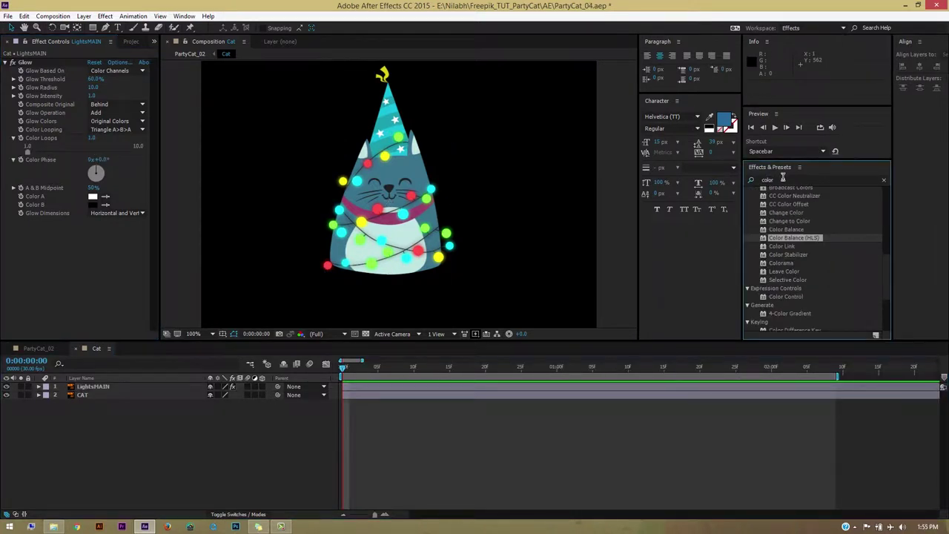
- Find Color Balance (HLS) among the 'color' results and apply it to LightsMAIN
{"action": "left_click", "coordinate": [780, 180]}
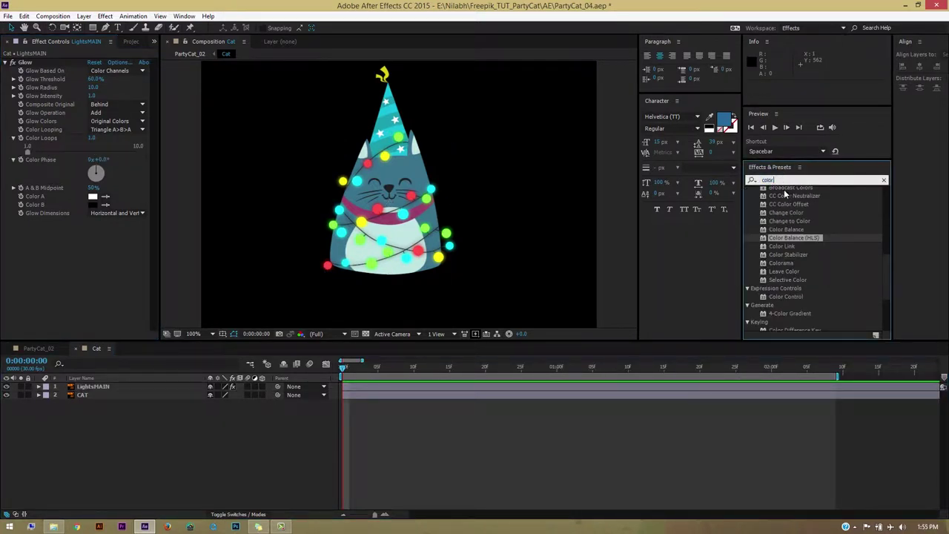
{"action": "scroll", "coordinate": [784, 241], "scroll_direction": "down", "scroll_amount": 2}
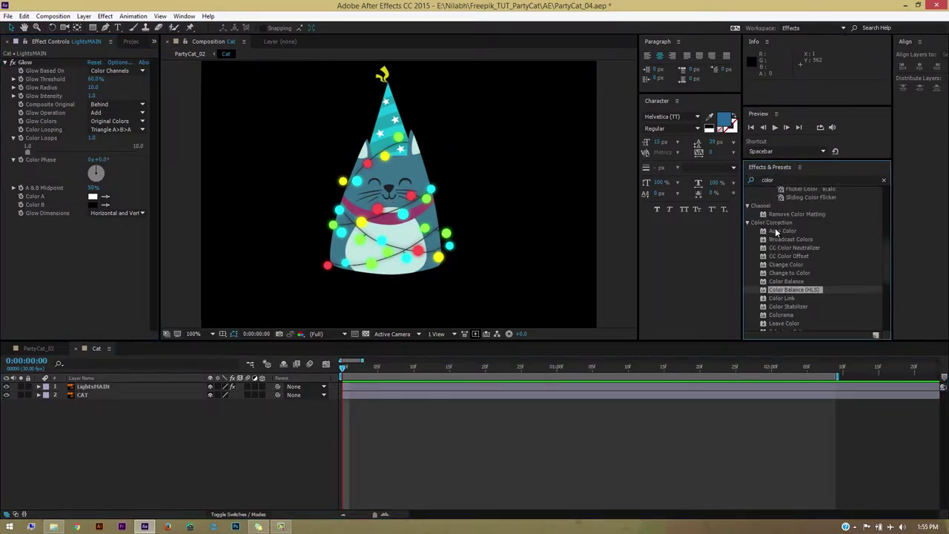
{"action": "scroll", "coordinate": [781, 237], "scroll_direction": "down", "scroll_amount": 3}
{"action": "scroll", "coordinate": [776, 232], "scroll_direction": "down", "scroll_amount": 3}
{"action": "scroll", "coordinate": [776, 232], "scroll_direction": "down", "scroll_amount": 1}
{"action": "scroll", "coordinate": [774, 237], "scroll_direction": "down", "scroll_amount": 2}
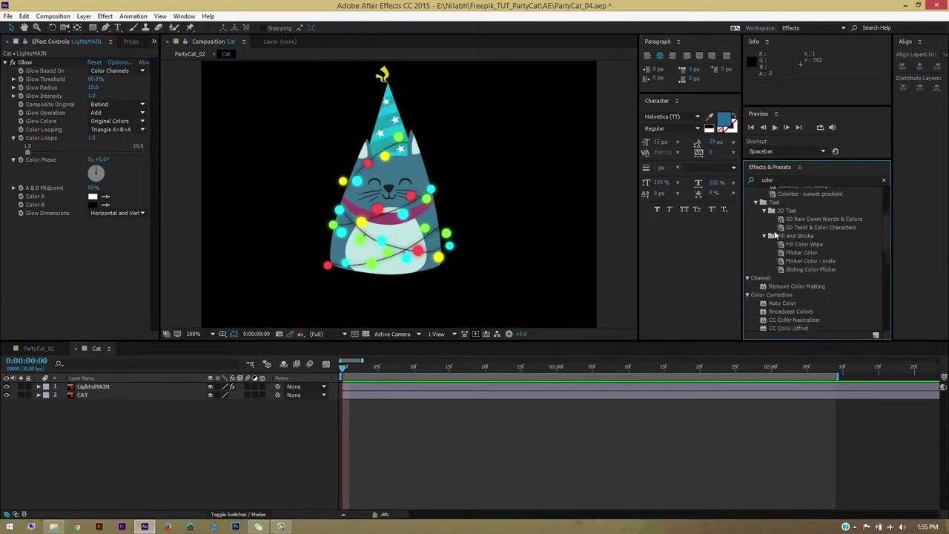
{"action": "scroll", "coordinate": [771, 242], "scroll_direction": "down", "scroll_amount": 1}
{"action": "scroll", "coordinate": [807, 253], "scroll_direction": "down", "scroll_amount": 2}
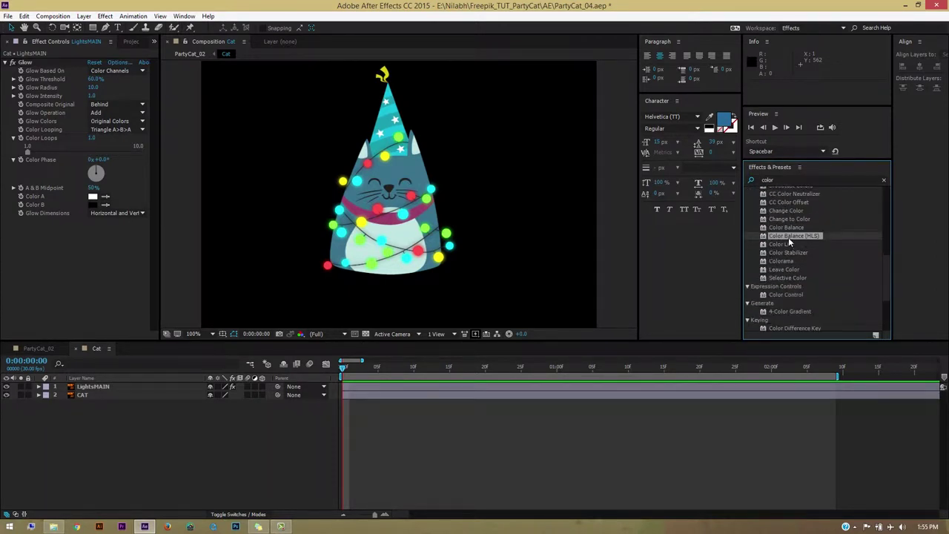
{"action": "left_click_drag", "start_coordinate": [788, 241], "coordinate": [106, 392]}
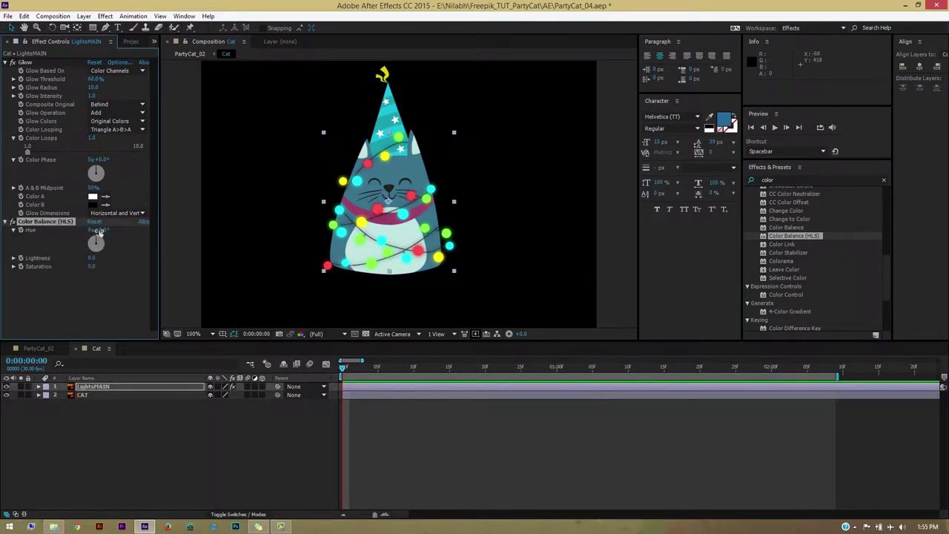
- Keyframe the lights' Hue at 0° at the start and 119° at 0:00:00:20
{"action": "left_click", "coordinate": [21, 230]}
{"action": "key", "text": "u"}
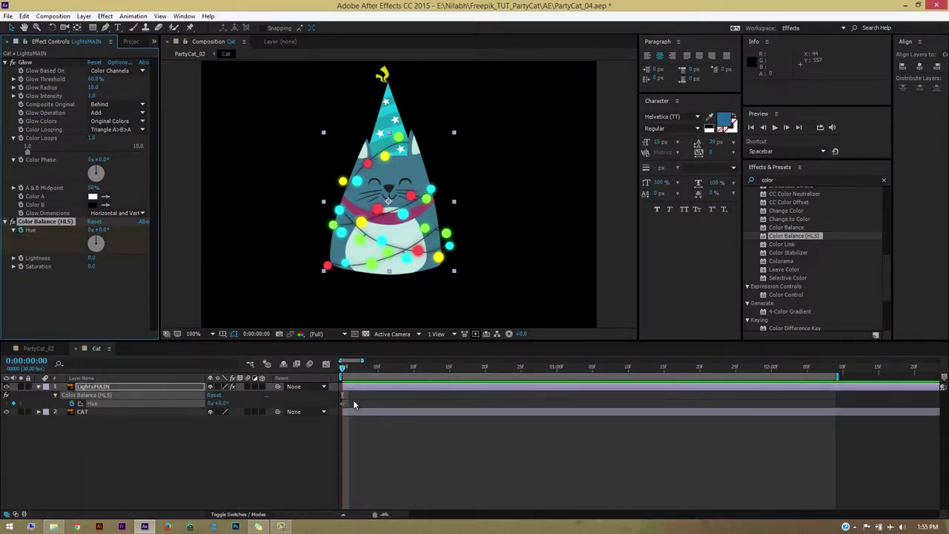
{"action": "left_click", "coordinate": [775, 127]}
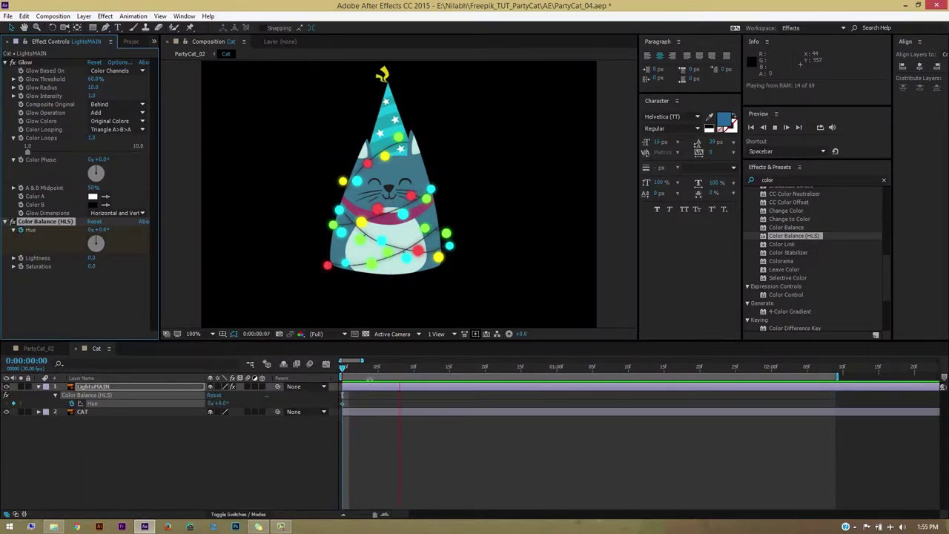
{"action": "left_click", "coordinate": [485, 367]}
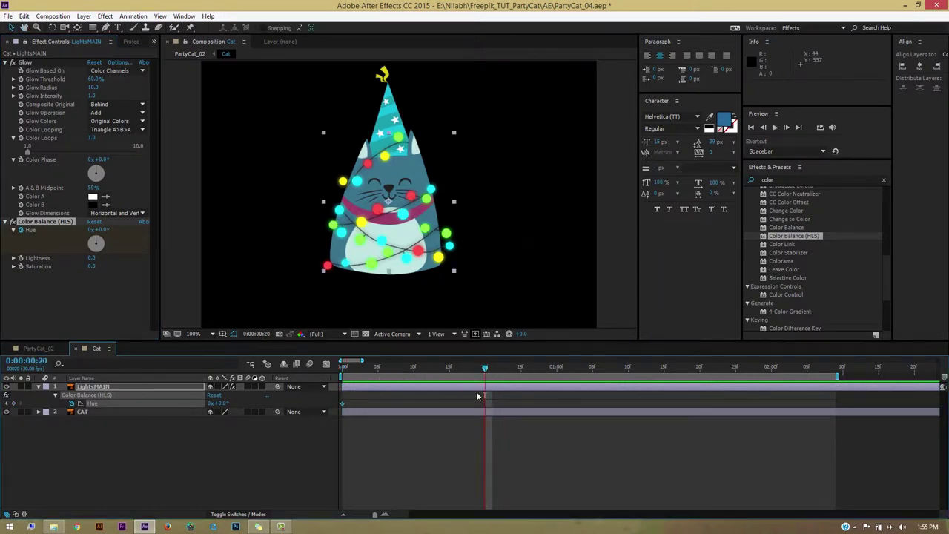
{"action": "left_click_drag", "start_coordinate": [99, 230], "coordinate": [178, 241]}
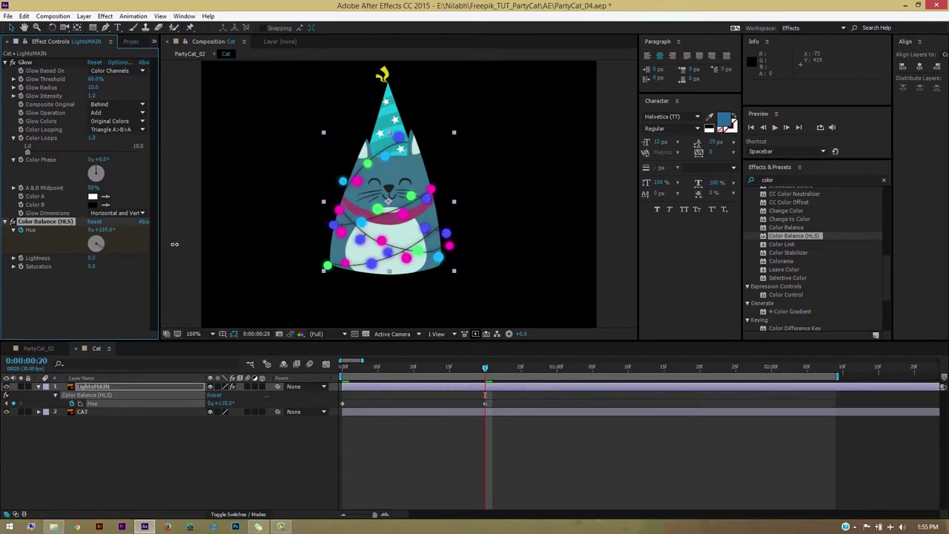
{"action": "mouse_move", "coordinate": [174, 244]}
{"action": "left_mouse_down"}
{"action": "mouse_move", "coordinate": [159, 244]}
{"action": "mouse_move", "coordinate": [181, 250]}
{"action": "left_mouse_up"}
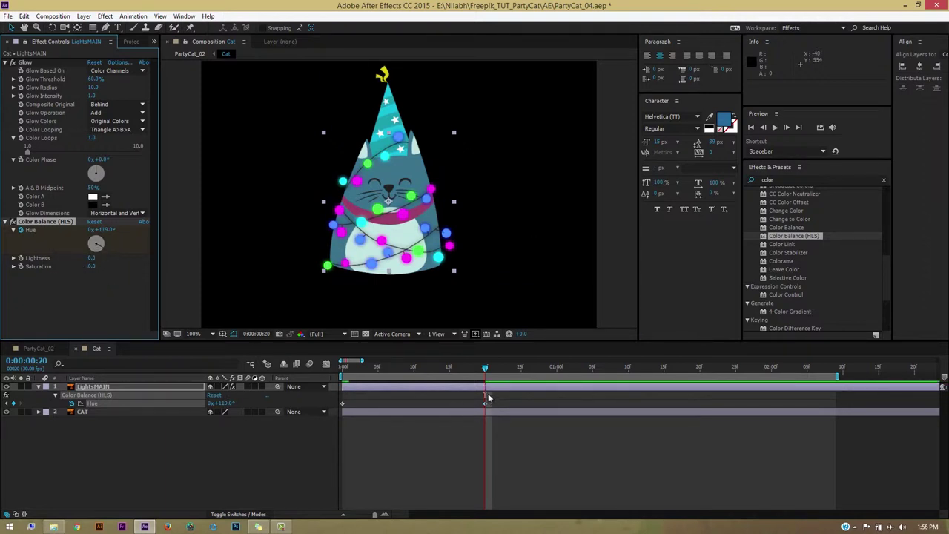
- Copy the 0° Hue keyframe to 0:00:01:10 and the 119° keyframe to 0:00:02:09
{"action": "scroll", "coordinate": [482, 395], "scroll_direction": "down", "scroll_amount": 2}
{"action": "left_click_drag", "start_coordinate": [428, 369], "coordinate": [505, 384]}
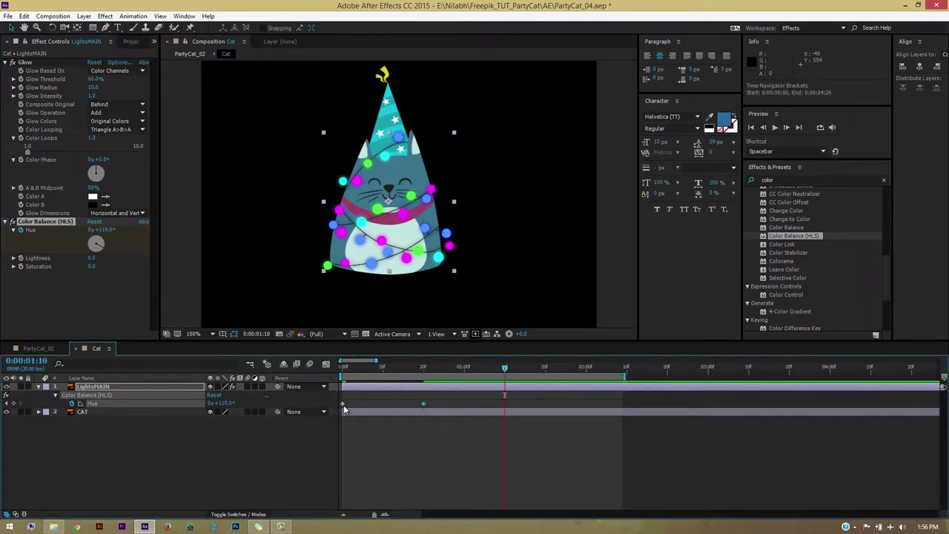
{"action": "left_click", "coordinate": [343, 403]}
{"action": "key", "text": "ctrl+c"}
{"action": "key", "text": "ctrl+v"}
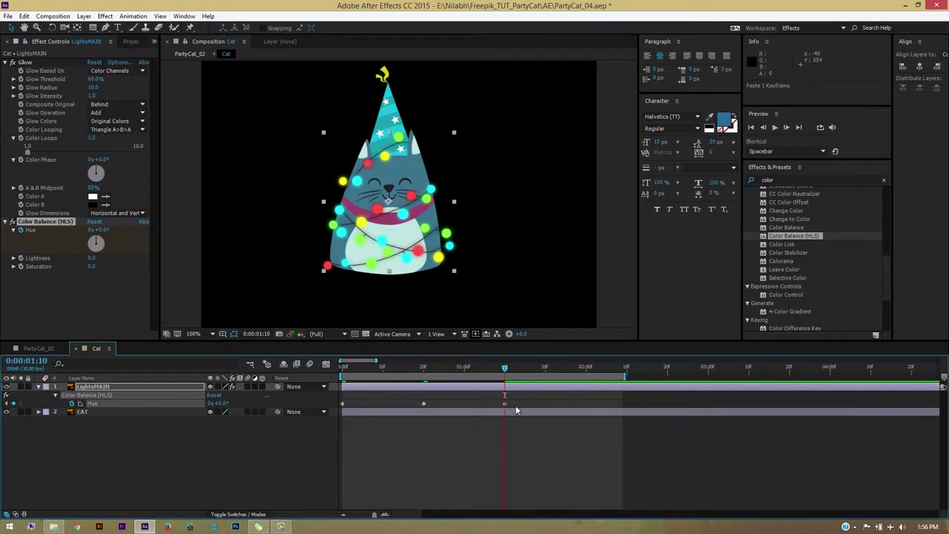
{"action": "left_click", "coordinate": [424, 404]}
{"action": "key", "text": "ctrl+c"}
{"action": "left_click_drag", "start_coordinate": [506, 371], "coordinate": [623, 388]}
{"action": "key", "text": "ctrl+v"}
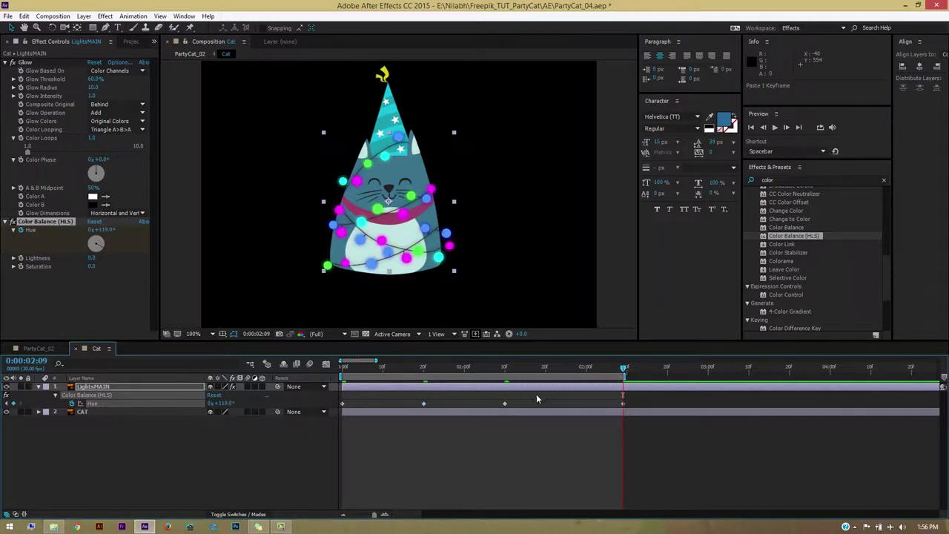
- Nudge two Hue keyframes slightly later and preview the colour cycle
{"action": "left_click_drag", "start_coordinate": [505, 405], "coordinate": [521, 405]}
{"action": "left_click_drag", "start_coordinate": [425, 403], "coordinate": [428, 403]}
{"action": "key", "text": "space"}
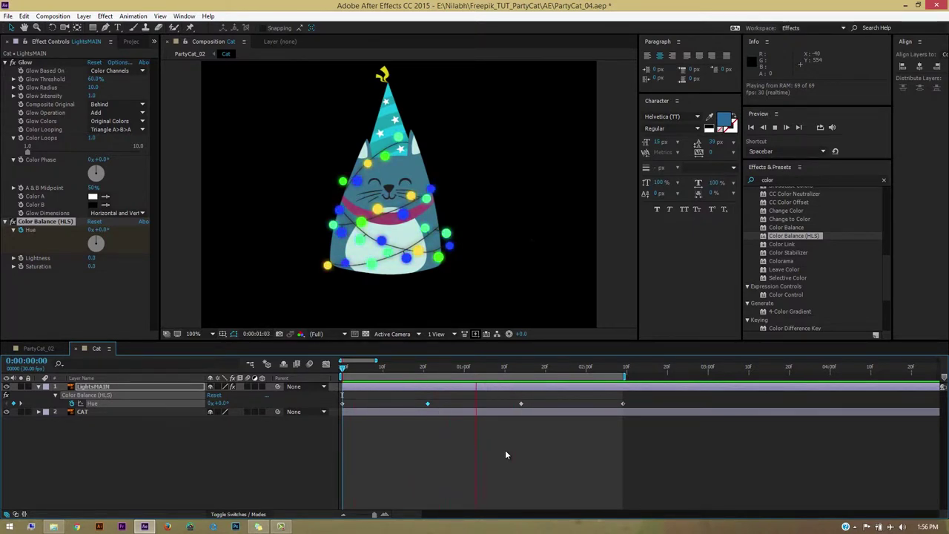
{"action": "key", "text": "space"}
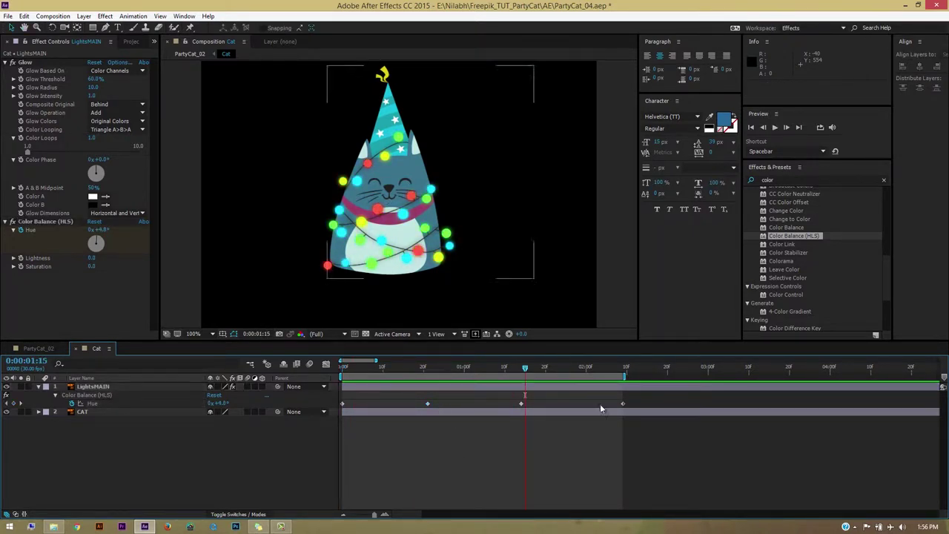
- In the Graph Editor, convert all of LightsMAIN's Hue keyframes to Hold
{"action": "left_click", "coordinate": [144, 404]}
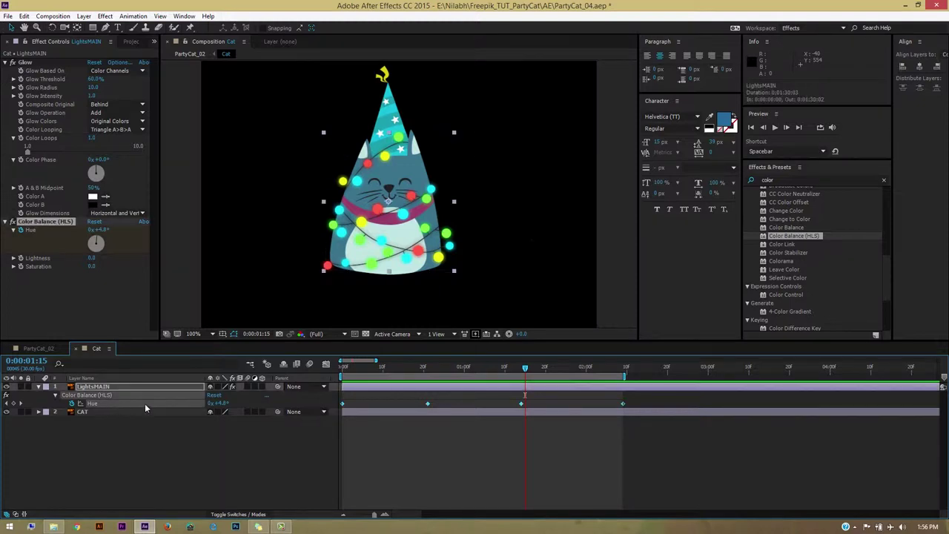
{"action": "left_click", "coordinate": [325, 364]}
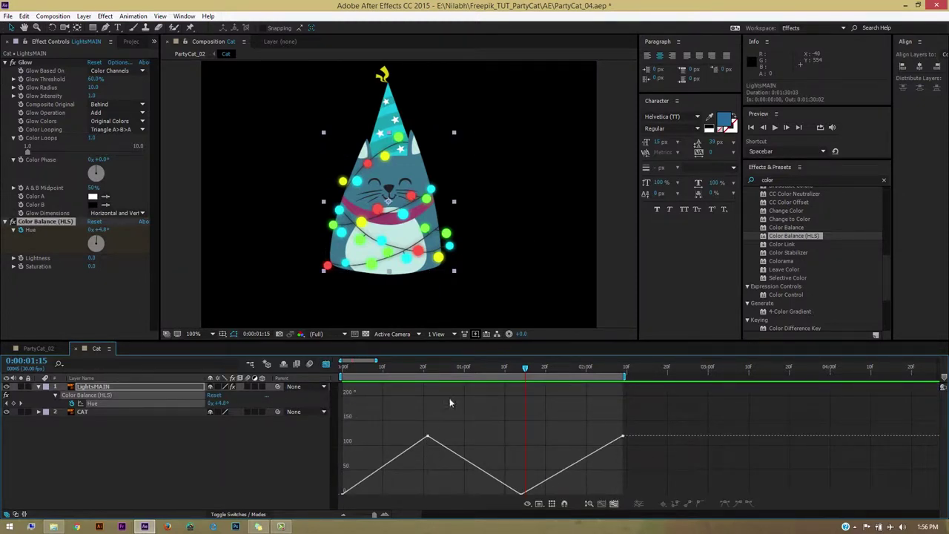
{"action": "left_click", "coordinate": [467, 367]}
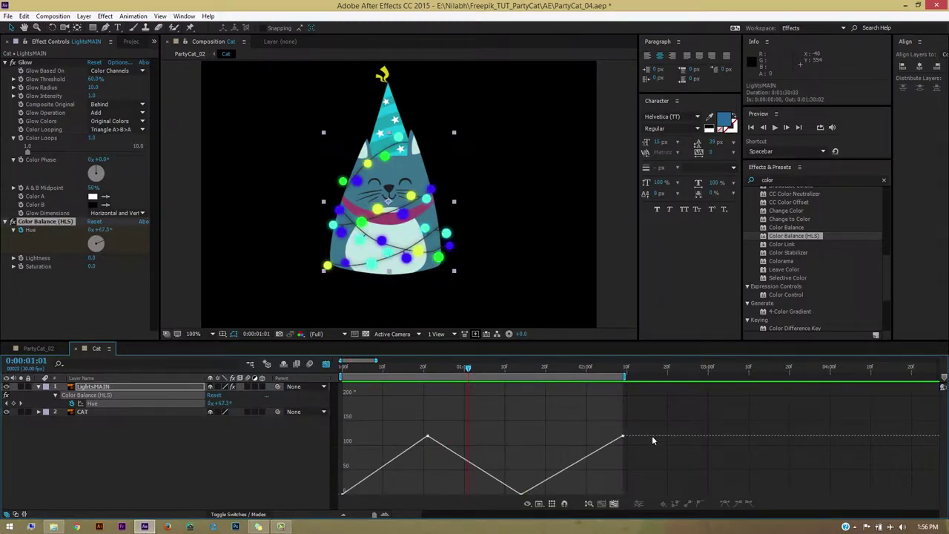
{"action": "mouse_move", "coordinate": [653, 393]}
{"action": "left_mouse_down"}
{"action": "mouse_move", "coordinate": [419, 493]}
{"action": "mouse_move", "coordinate": [339, 475]}
{"action": "left_mouse_up"}
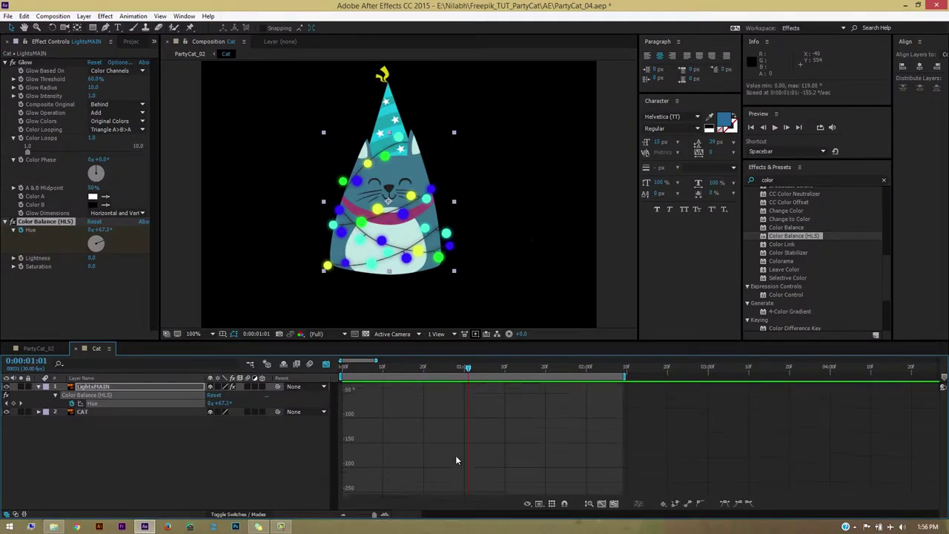
{"action": "left_click", "coordinate": [674, 505]}
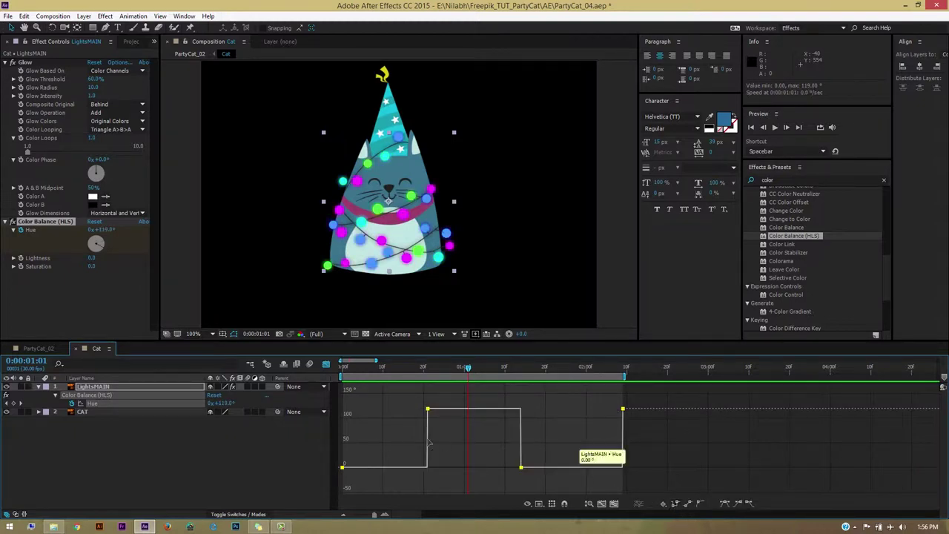
{"action": "left_click", "coordinate": [326, 363]}
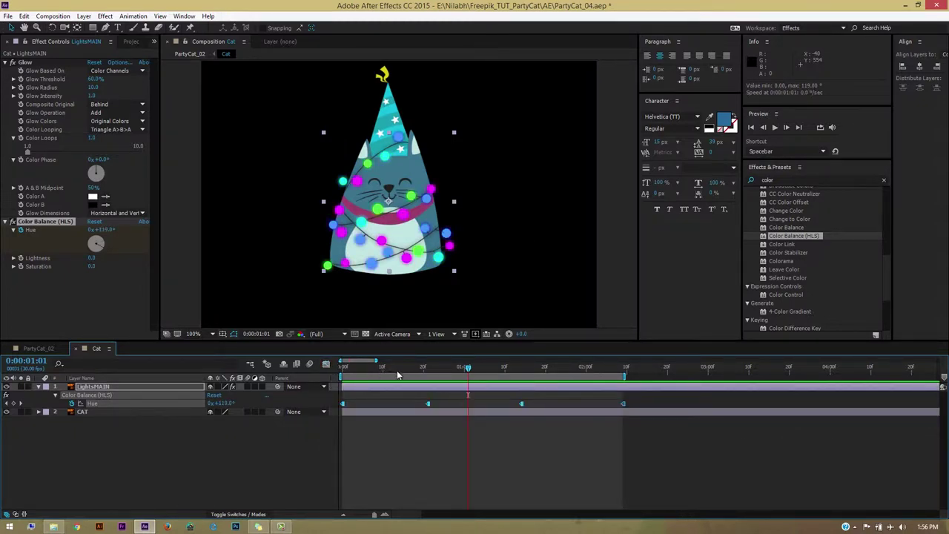
- Preview the stepped colour changes from the start and scrub to check them
{"action": "key", "text": "Home"}
{"action": "left_click", "coordinate": [454, 465]}
{"action": "key", "text": "space"}
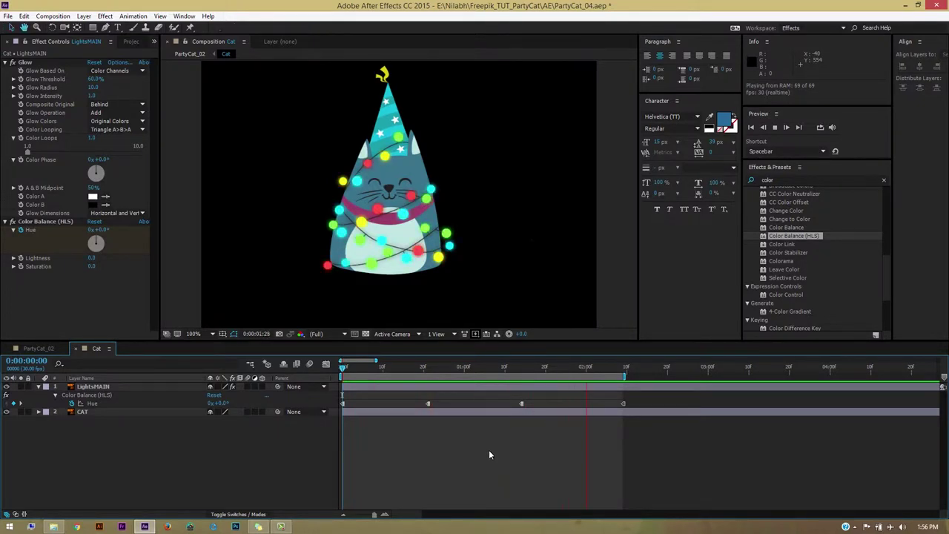
{"action": "key", "text": "space"}
{"action": "left_click_drag", "start_coordinate": [392, 369], "coordinate": [626, 386]}
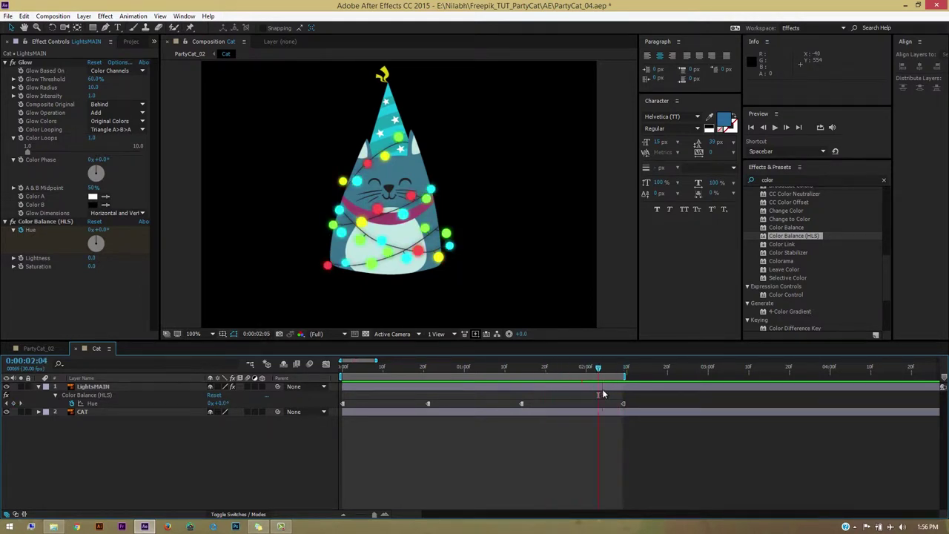
- Move the 119° Hue keyframe earlier to 0:00:00:17
{"action": "left_click", "coordinate": [623, 400]}
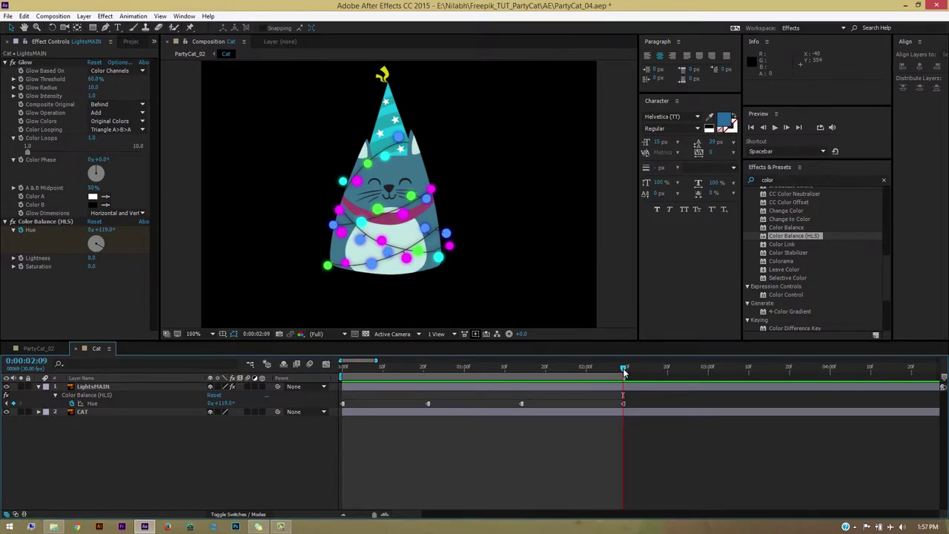
{"action": "mouse_move", "coordinate": [625, 373]}
{"action": "left_mouse_down"}
{"action": "mouse_move", "coordinate": [376, 387]}
{"action": "mouse_move", "coordinate": [427, 393]}
{"action": "mouse_move", "coordinate": [438, 404]}
{"action": "mouse_move", "coordinate": [411, 404]}
{"action": "left_mouse_up"}
{"action": "left_click", "coordinate": [424, 405]}
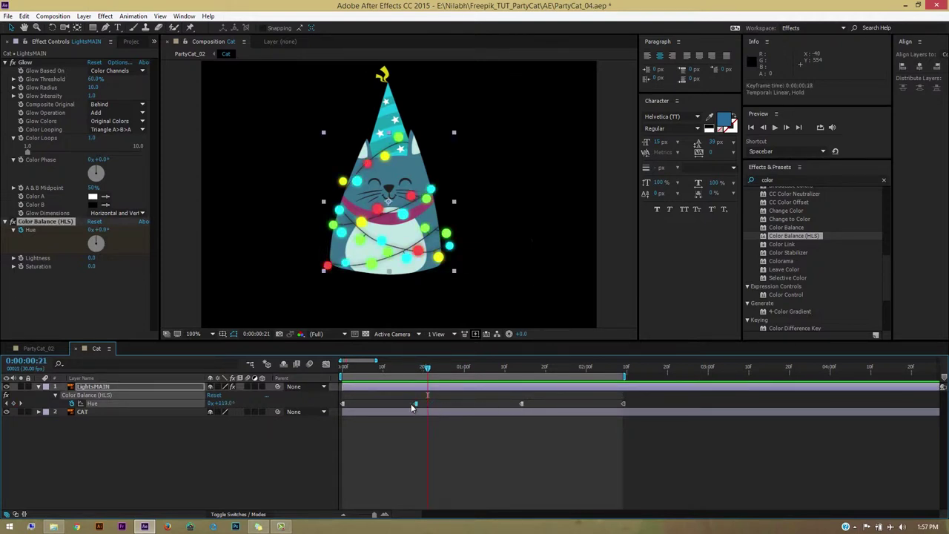
{"action": "left_click_drag", "start_coordinate": [523, 403], "coordinate": [476, 405]}
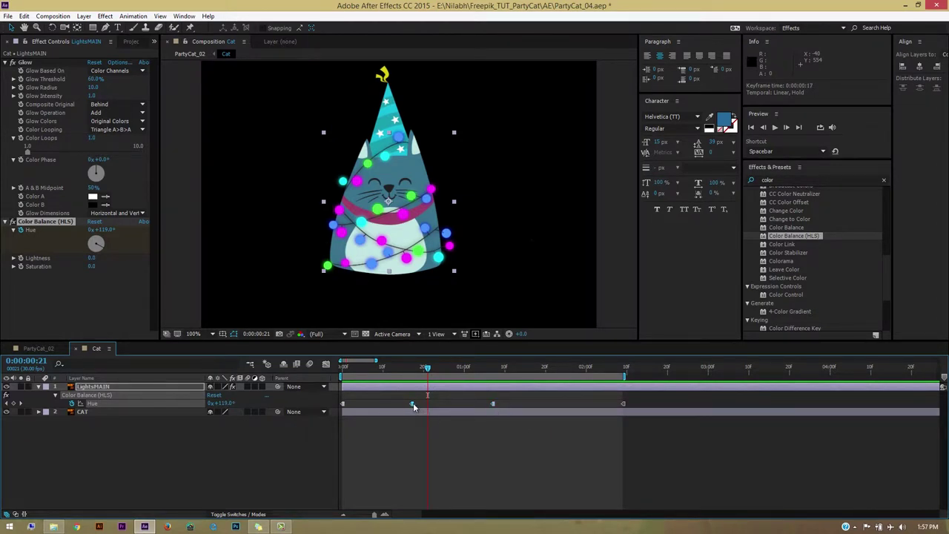
- Copy the 119° keyframe to 0:00:01:24, delete the one at 0:00:02:09, and preview
{"action": "key", "text": "ctrl+c"}
{"action": "left_click_drag", "start_coordinate": [541, 369], "coordinate": [562, 371]}
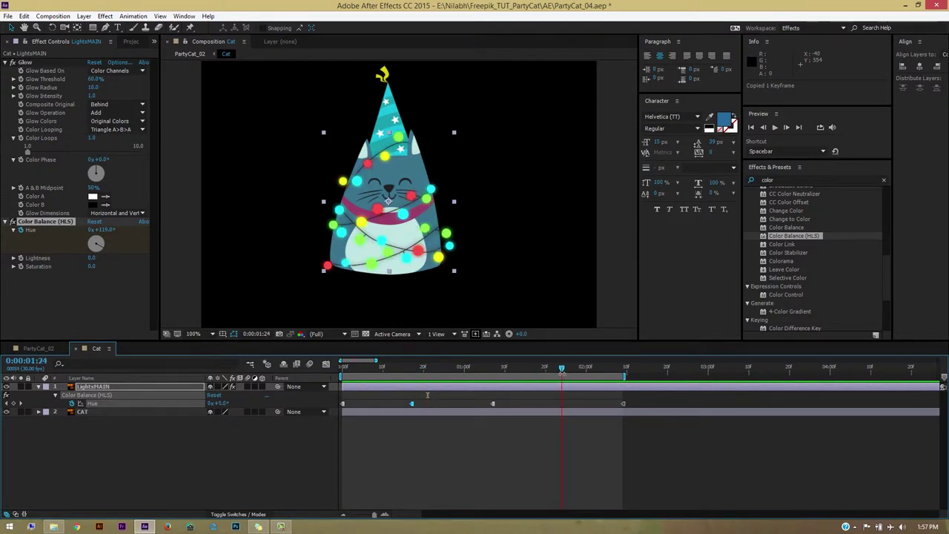
{"action": "key", "text": "ctrl+v"}
{"action": "left_click", "coordinate": [623, 404]}
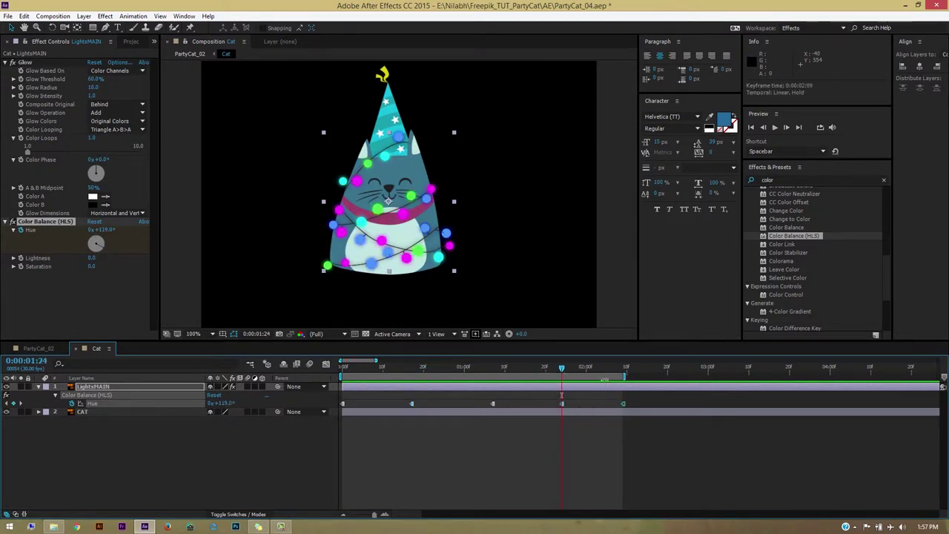
{"action": "left_click", "coordinate": [623, 371]}
{"action": "key", "text": "Delete"}
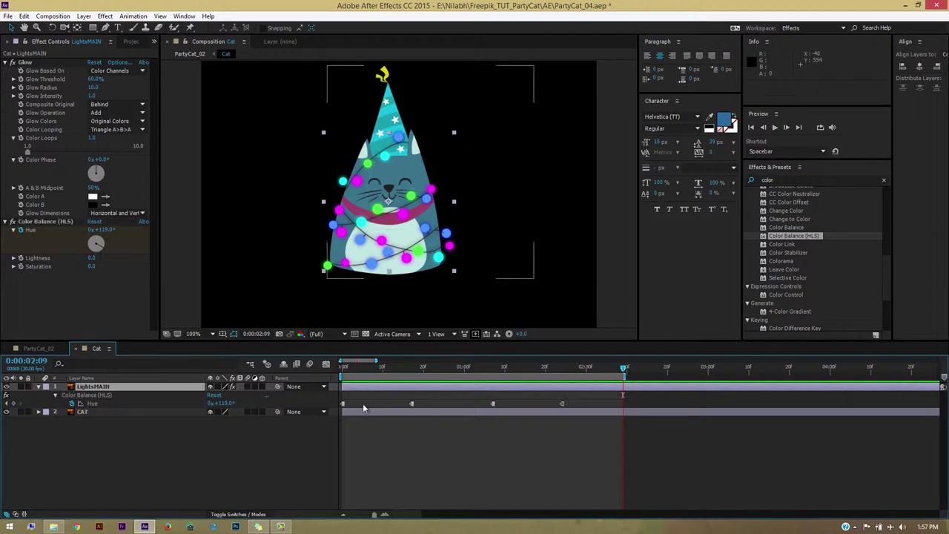
{"action": "left_click", "coordinate": [343, 374]}
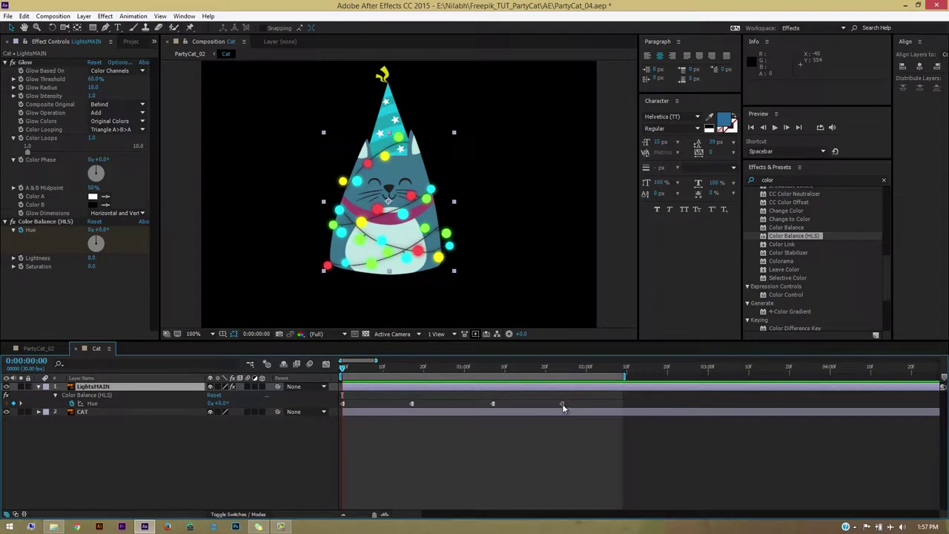
{"action": "key", "text": "space"}
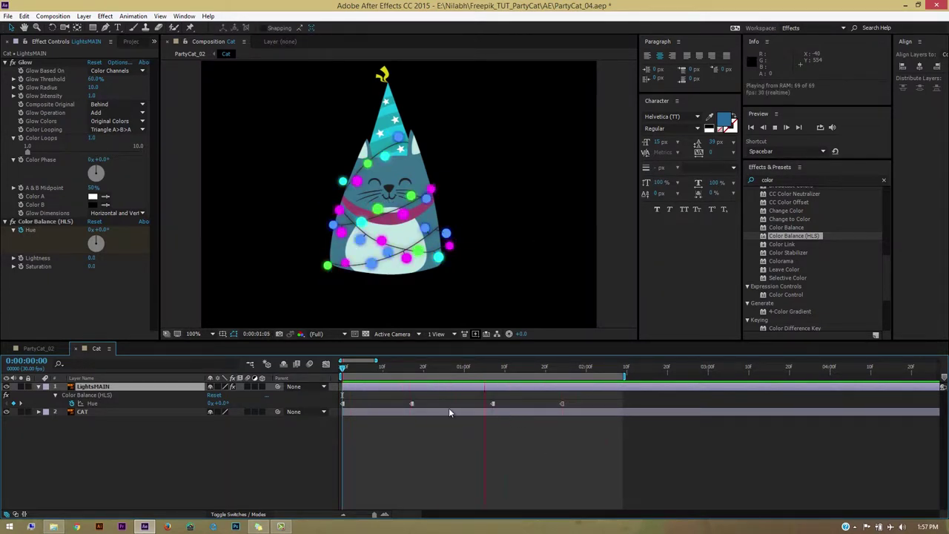
- Set the 0:00:00:17 Hue keyframe to 231° and paste a copy at 0:00:01:24
{"action": "key", "text": "space"}
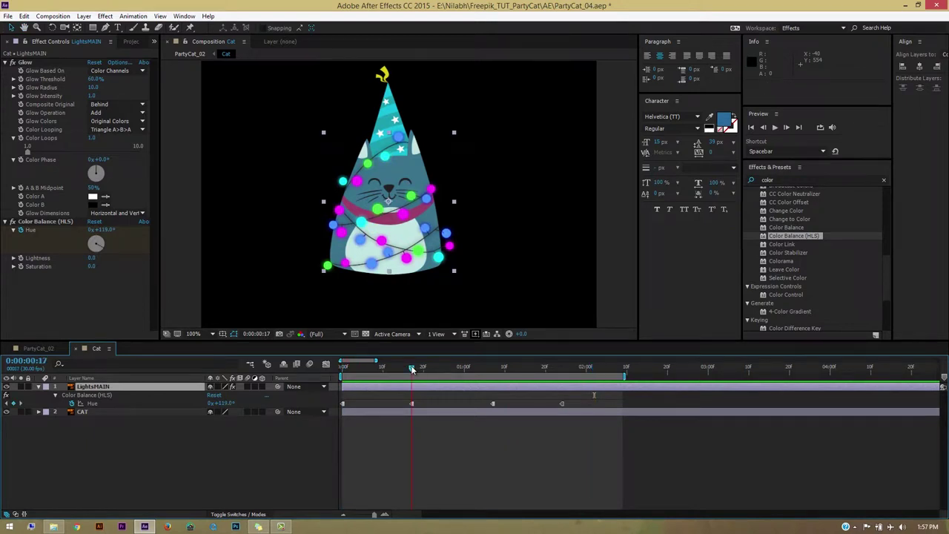
{"action": "left_click", "coordinate": [412, 404]}
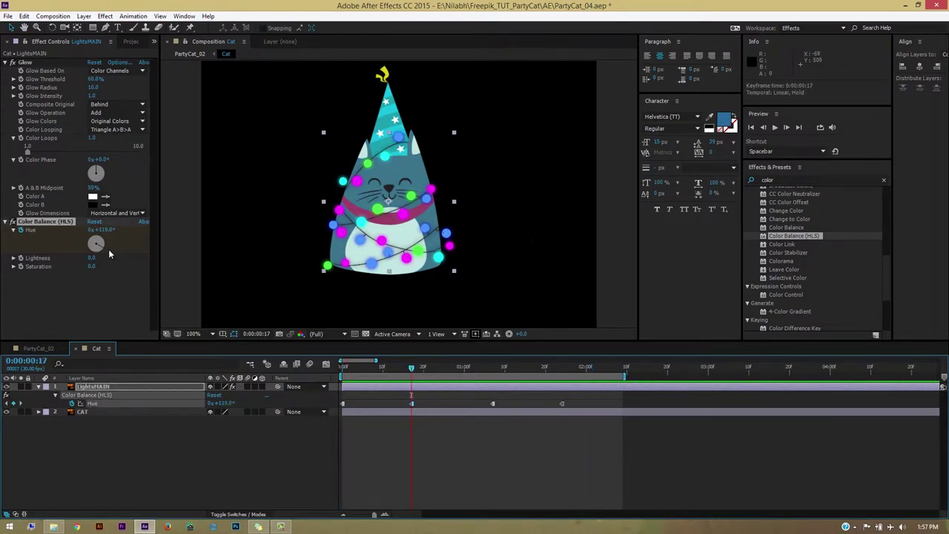
{"action": "left_click_drag", "start_coordinate": [108, 254], "coordinate": [92, 252]}
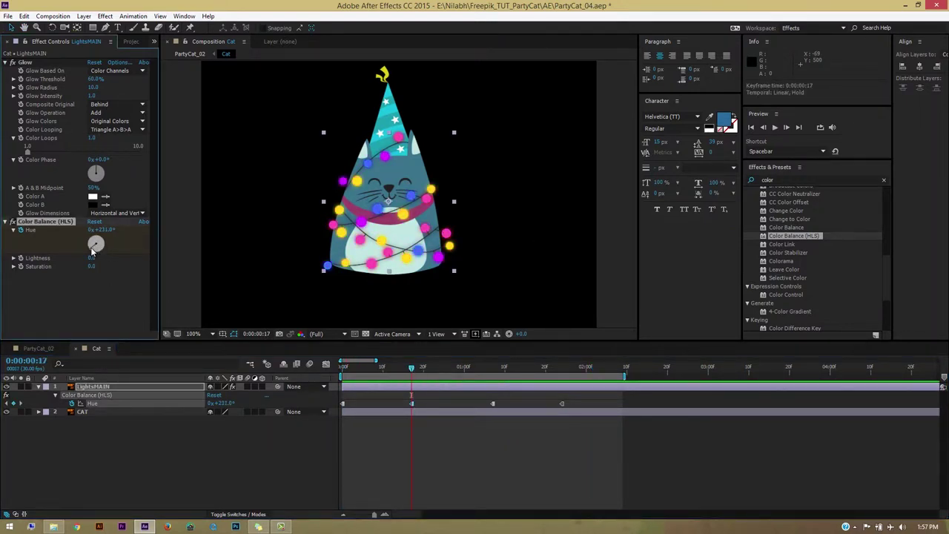
{"action": "left_click", "coordinate": [413, 404]}
{"action": "key", "text": "ctrl+c"}
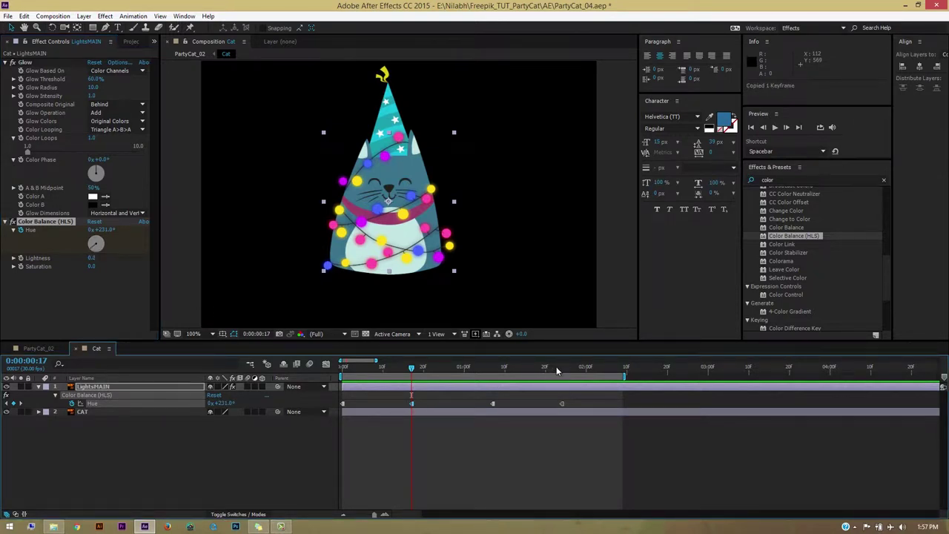
{"action": "left_click", "coordinate": [561, 367]}
{"action": "key", "text": "ctrl+v"}
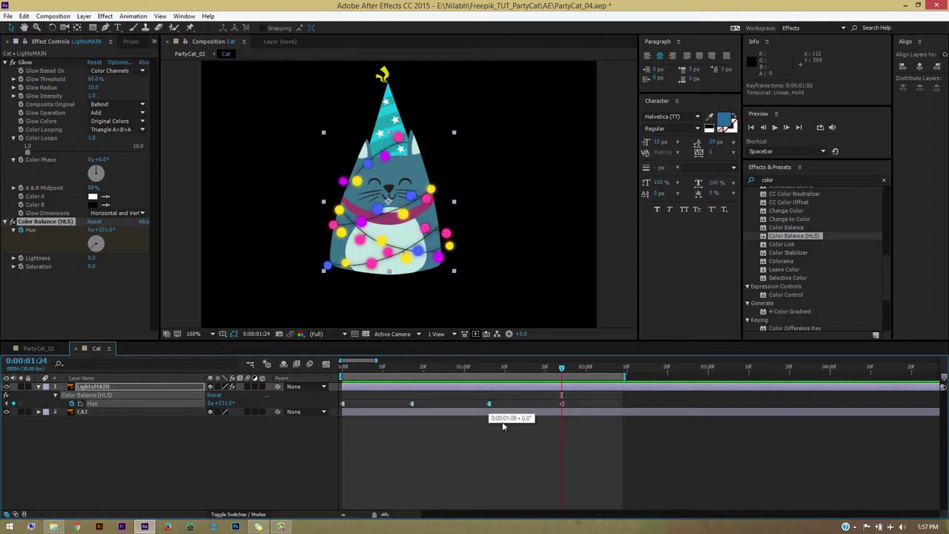
- Nudge the third Hue keyframe earlier, preview the cycle, and inspect the Color Balance (HLS) options
{"action": "left_click_drag", "start_coordinate": [492, 406], "coordinate": [488, 404]}
{"action": "left_click", "coordinate": [509, 395]}
{"action": "key", "text": "space"}
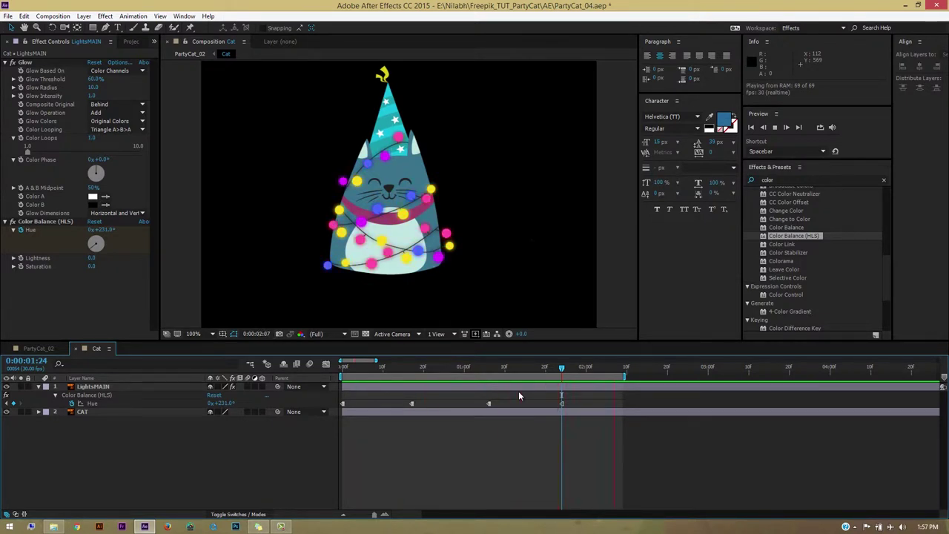
{"action": "left_click", "coordinate": [497, 392]}
{"action": "left_click", "coordinate": [527, 445]}
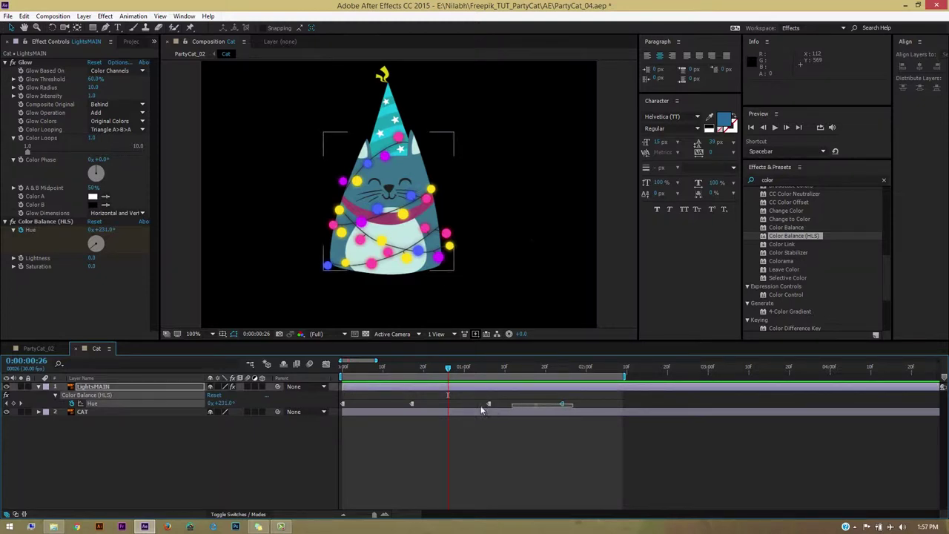
{"action": "left_click_drag", "start_coordinate": [574, 400], "coordinate": [378, 406]}
{"action": "left_click", "coordinate": [37, 222]}
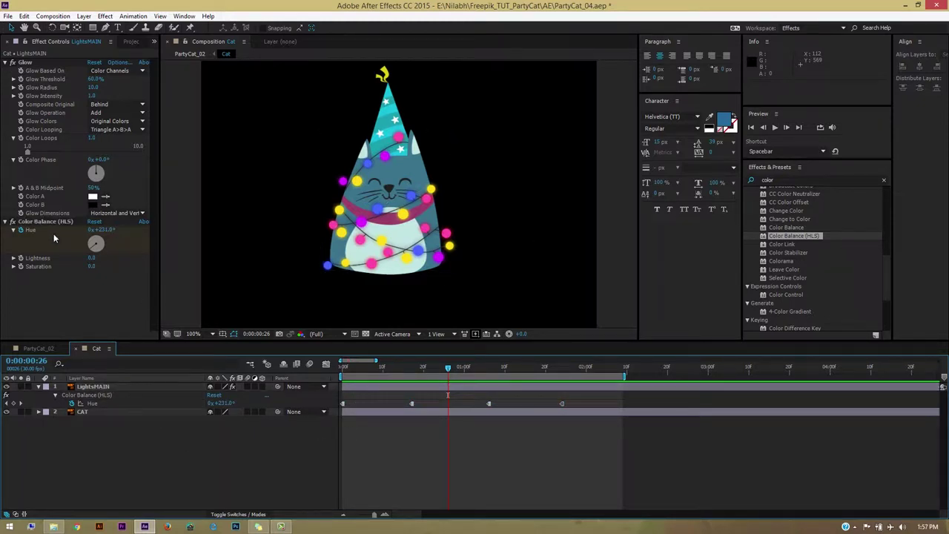
{"action": "right_click", "coordinate": [34, 224]}
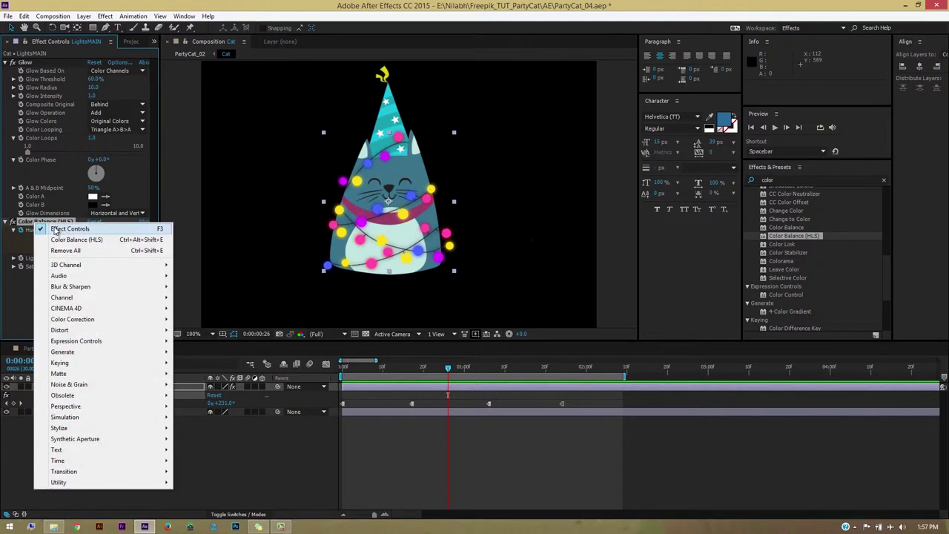
{"action": "key", "text": "Escape"}
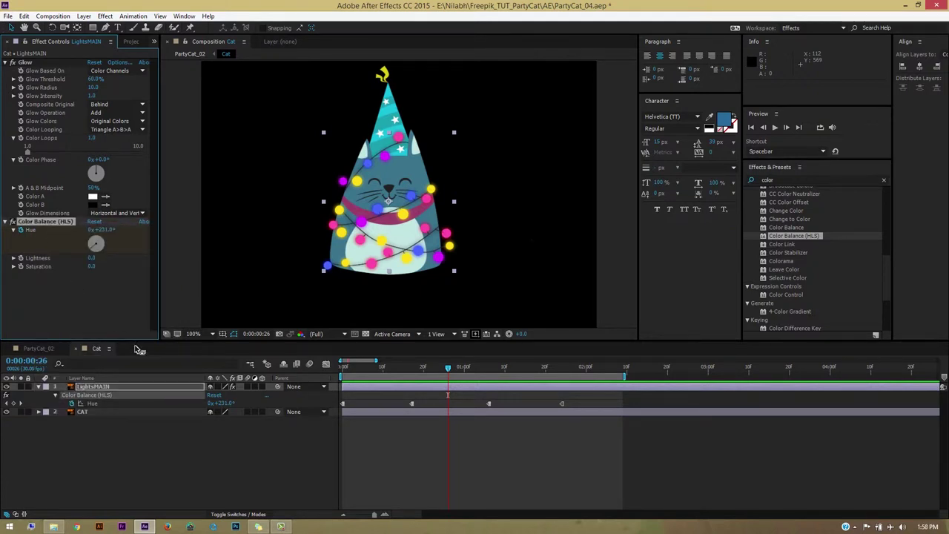
- Back in PartyCat_02, hide the four control layers B_Tail1 through B_Tail4
{"action": "left_click", "coordinate": [50, 351]}
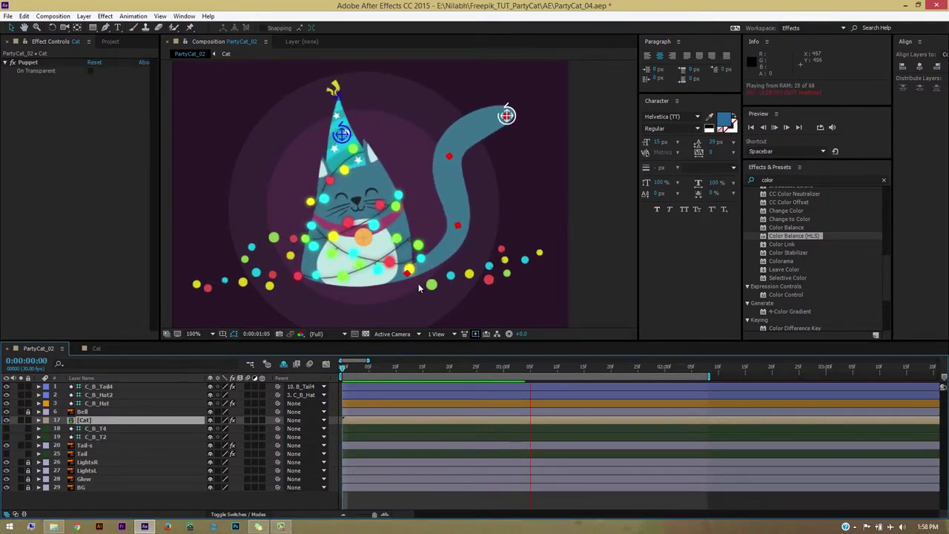
{"action": "key", "text": "space"}
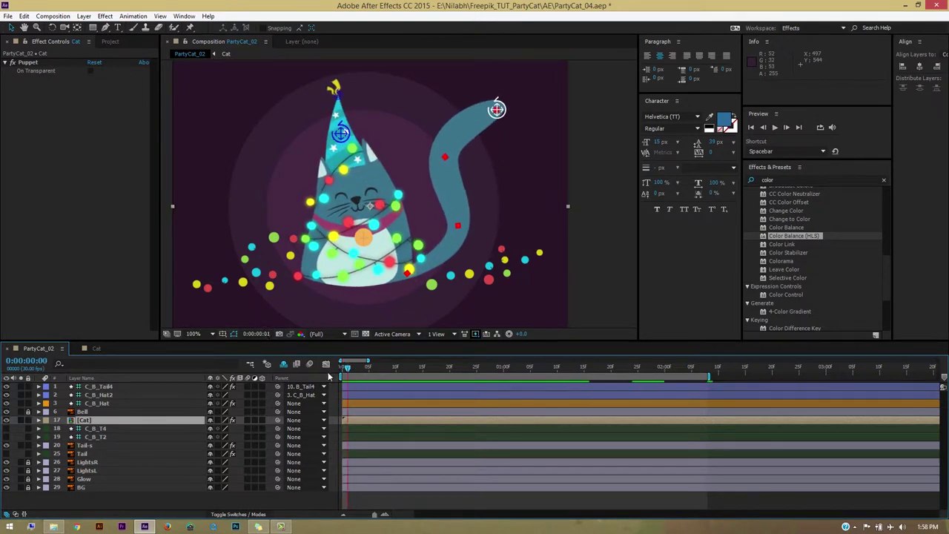
{"action": "left_click", "coordinate": [283, 366]}
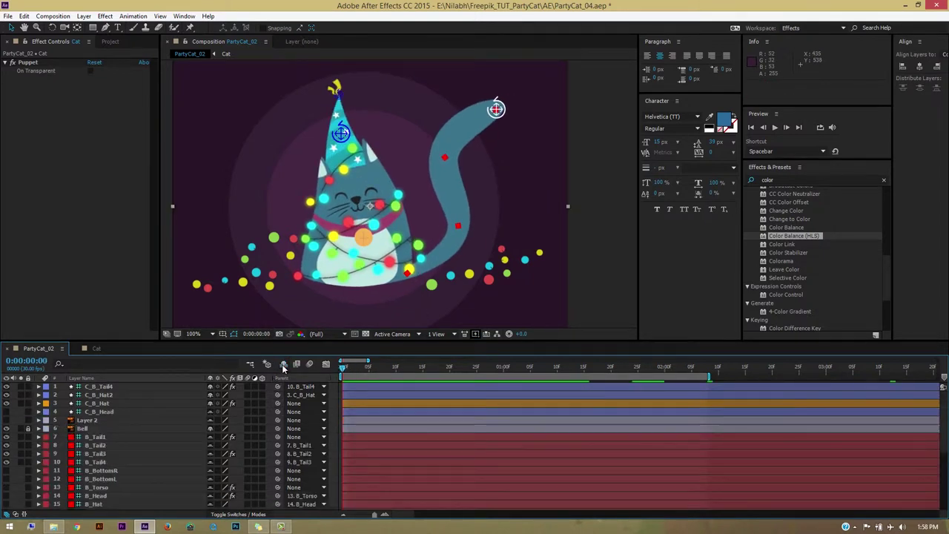
{"action": "left_click", "coordinate": [96, 438]}
{"action": "left_click", "coordinate": [99, 454], "text": "shift"}
{"action": "left_click", "coordinate": [99, 462], "text": "shift"}
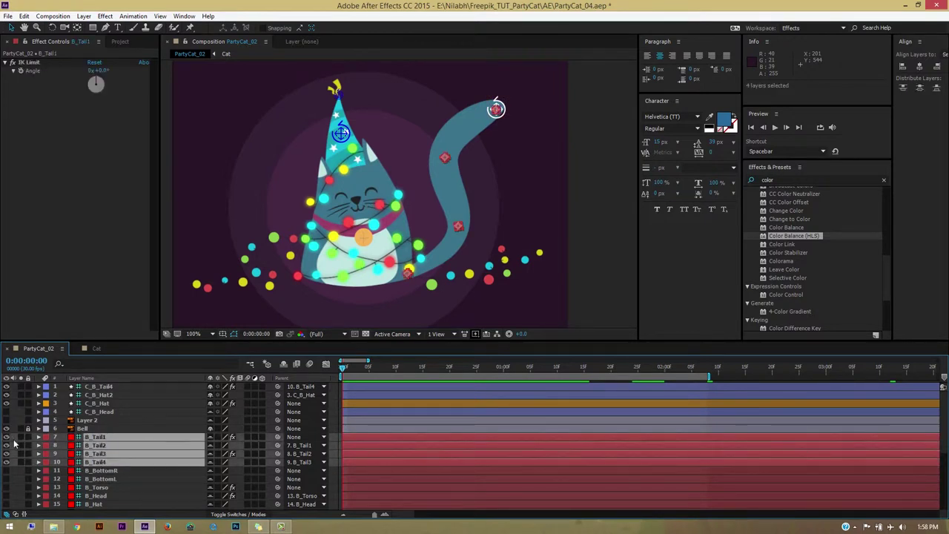
{"action": "left_click_drag", "start_coordinate": [6, 438], "coordinate": [6, 462]}
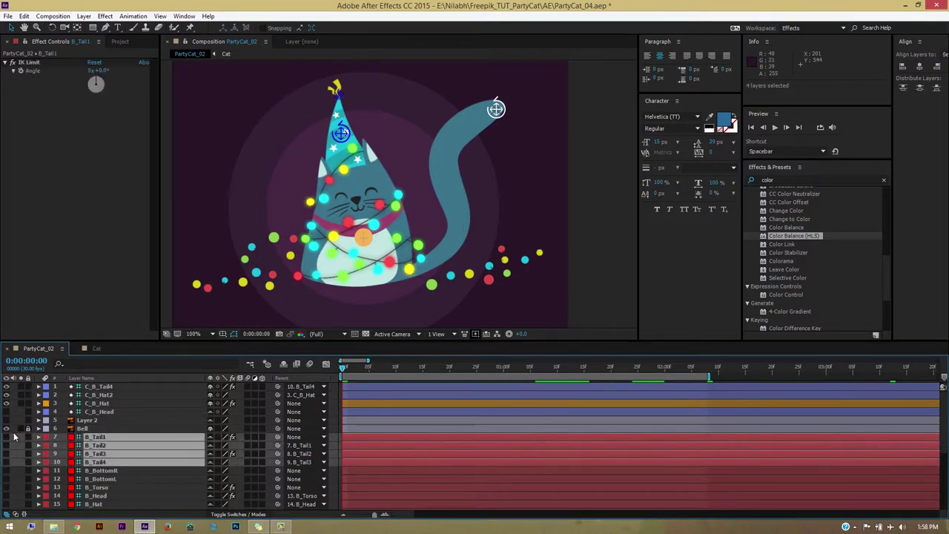
- Tuck the shy layers out of the list, preview the animation, and return to frame 0
{"action": "left_click", "coordinate": [284, 363]}
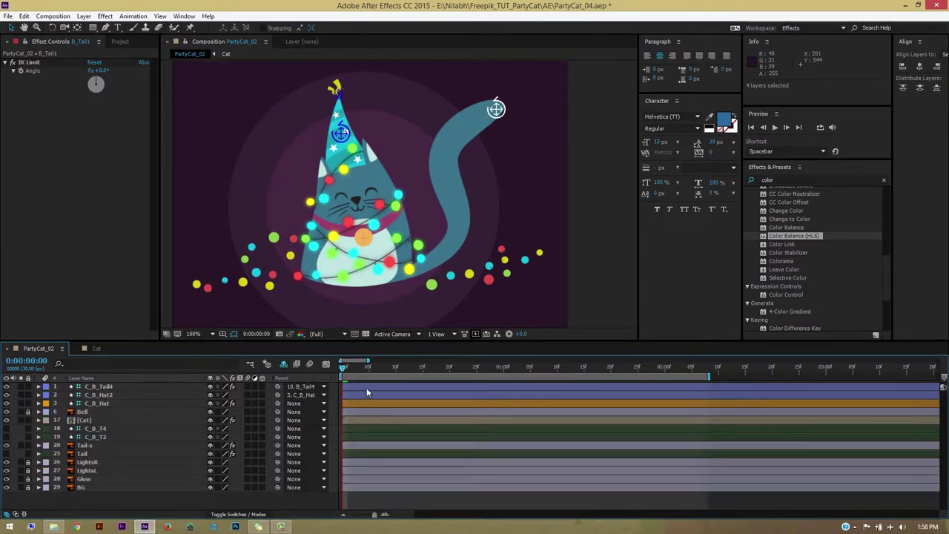
{"action": "key", "text": "space"}
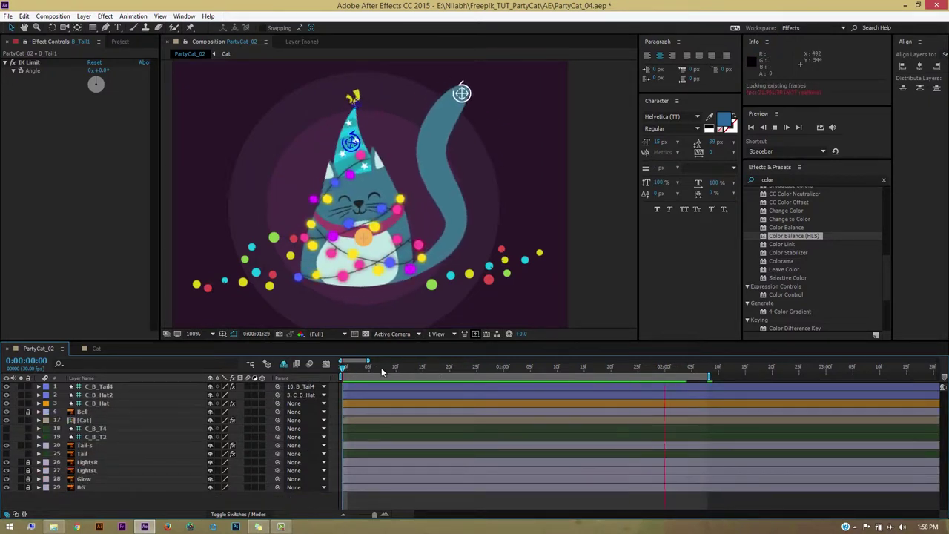
{"action": "key", "text": "space"}
{"action": "left_click_drag", "start_coordinate": [359, 372], "coordinate": [341, 372]}
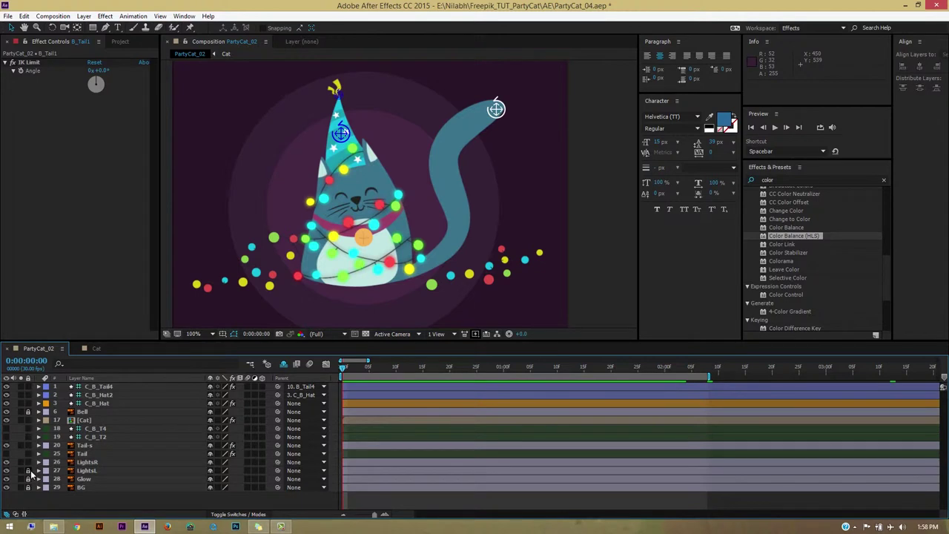
- Apply Color Balance (HLS) to LightsR with Ctrl+Alt+Shift+E and preview it
{"action": "left_click", "coordinate": [95, 462]}
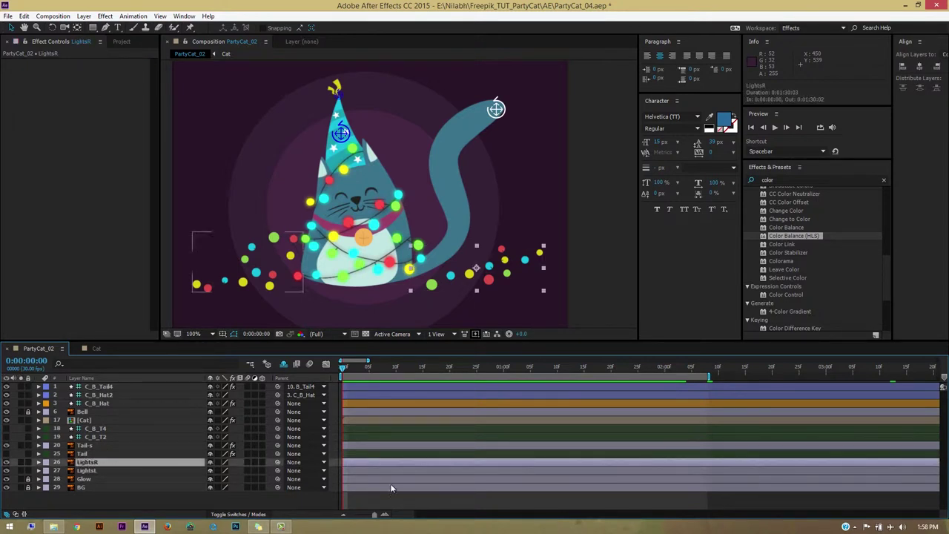
{"action": "key", "text": "ctrl+alt+shift+e"}
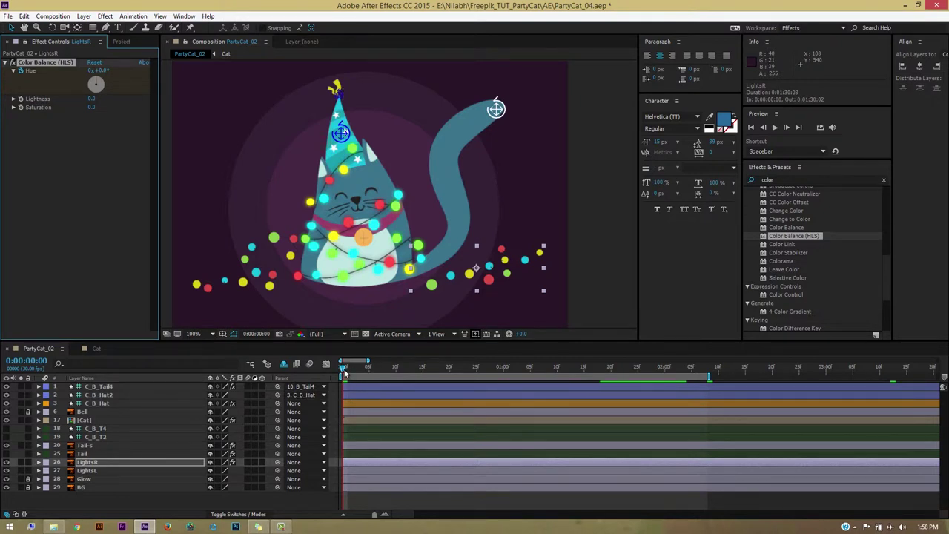
{"action": "key", "text": "space"}
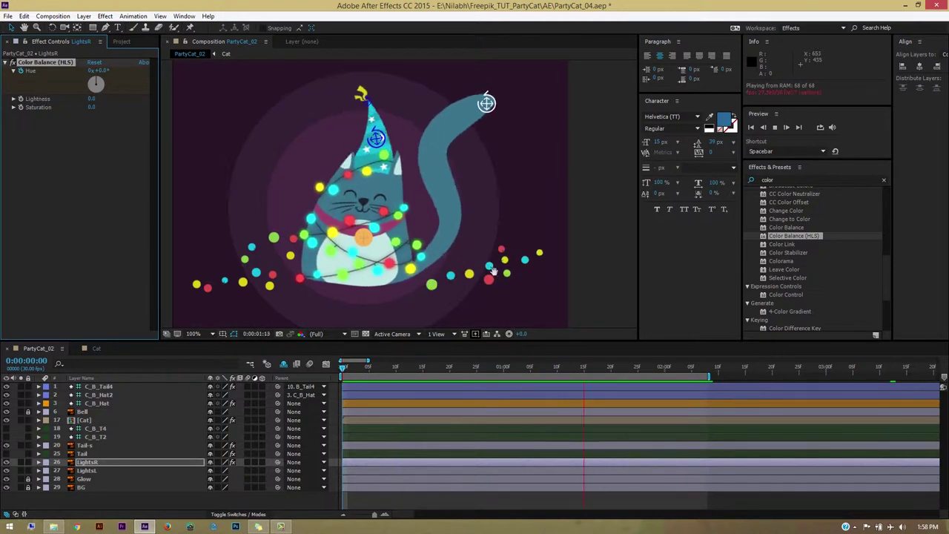
{"action": "key", "text": "space"}
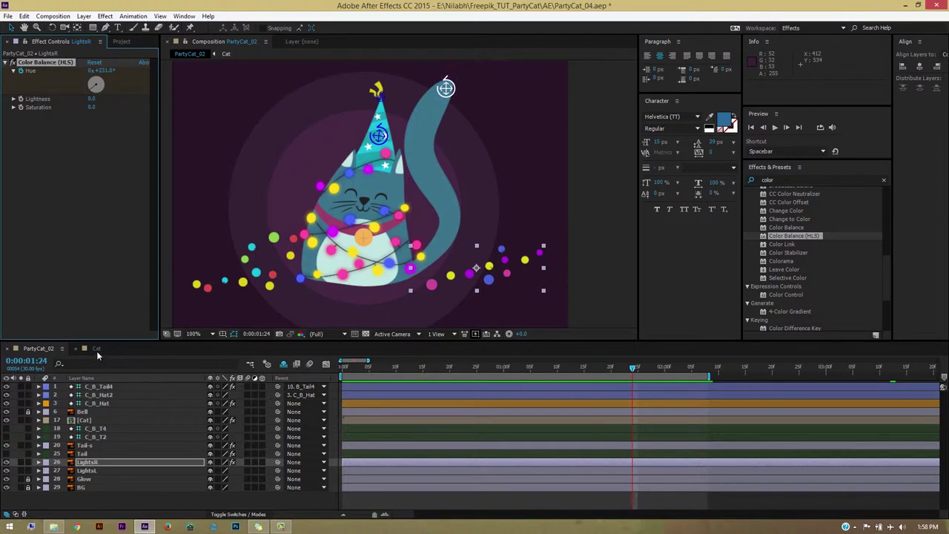
- Copy LightsMAIN's Glow from the Cat precomp onto LightsR, then select both LightsR effects
{"action": "left_click", "coordinate": [786, 180]}
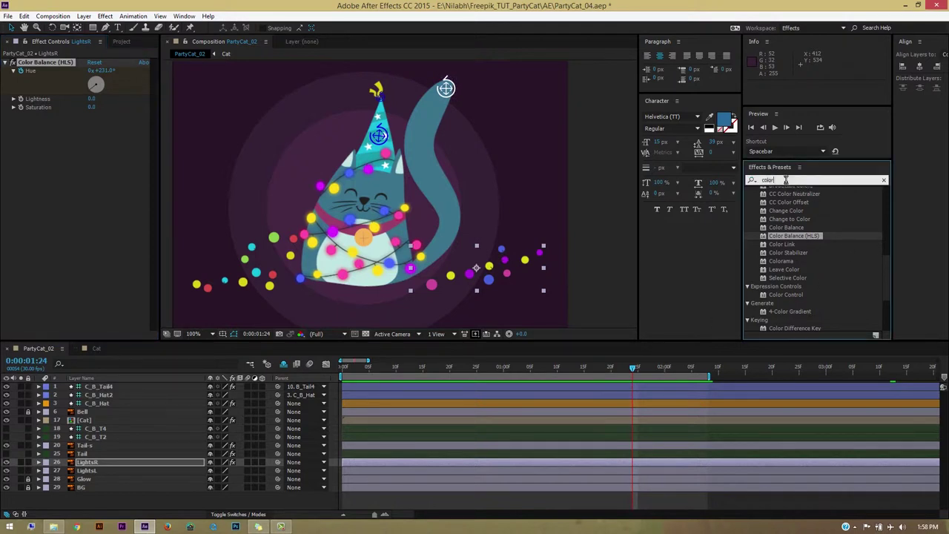
{"action": "double_click", "coordinate": [84, 420]}
{"action": "left_click", "coordinate": [93, 387]}
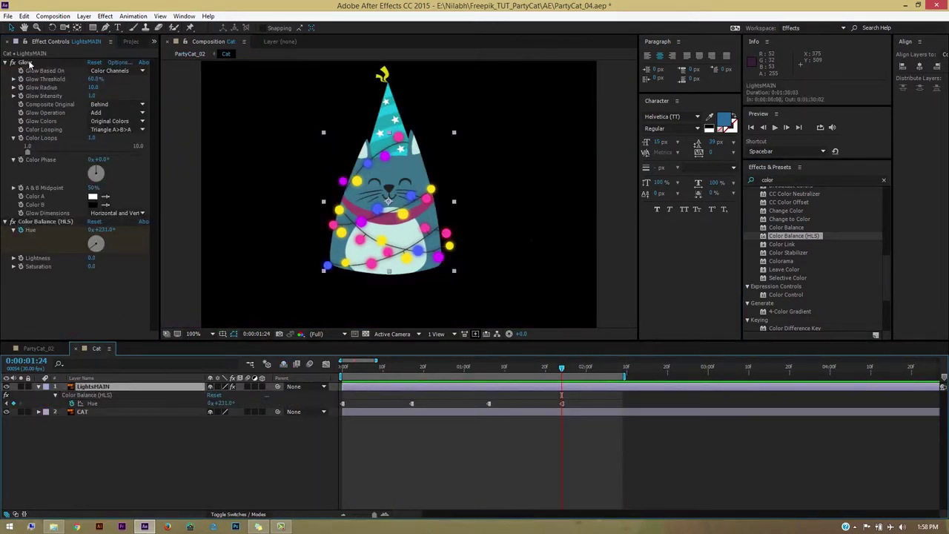
{"action": "left_click", "coordinate": [27, 63]}
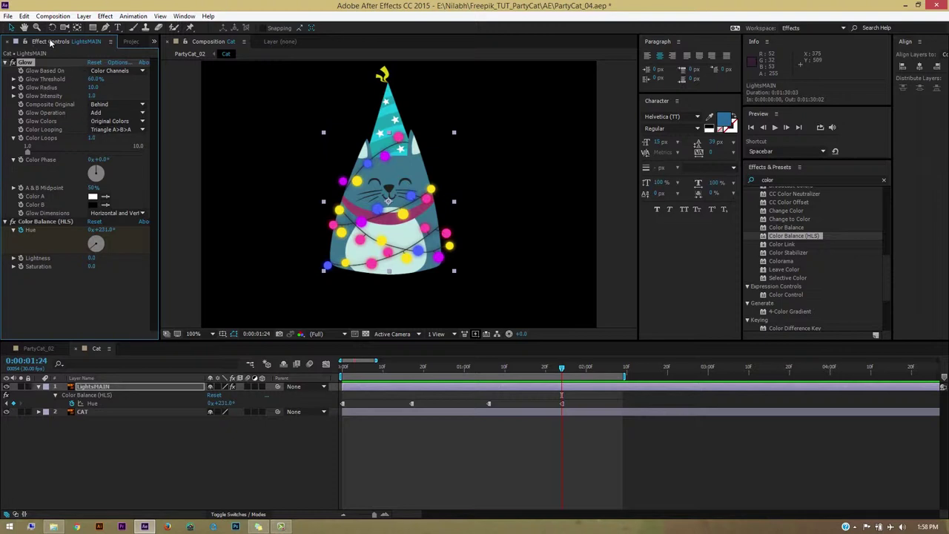
{"action": "left_click", "coordinate": [39, 348]}
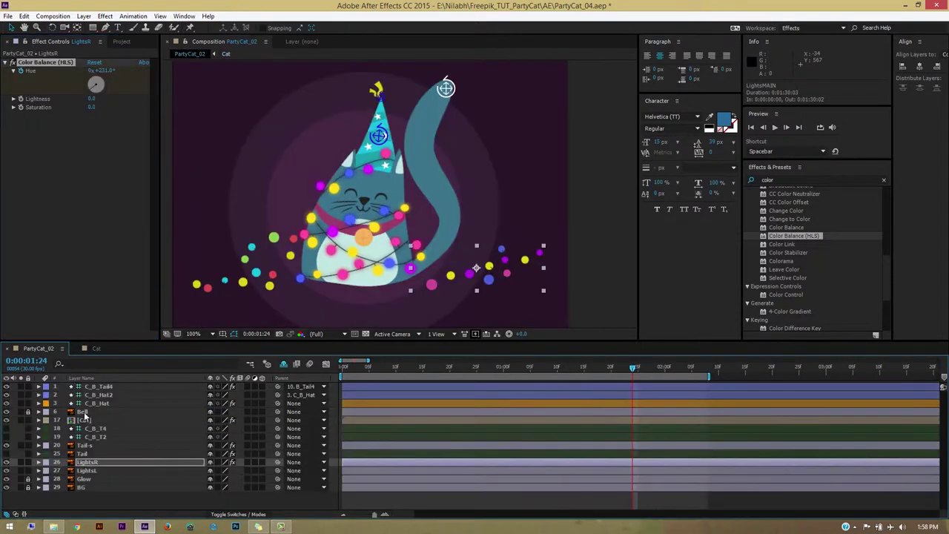
{"action": "left_click", "coordinate": [88, 462]}
{"action": "key", "text": "ctrl+v"}
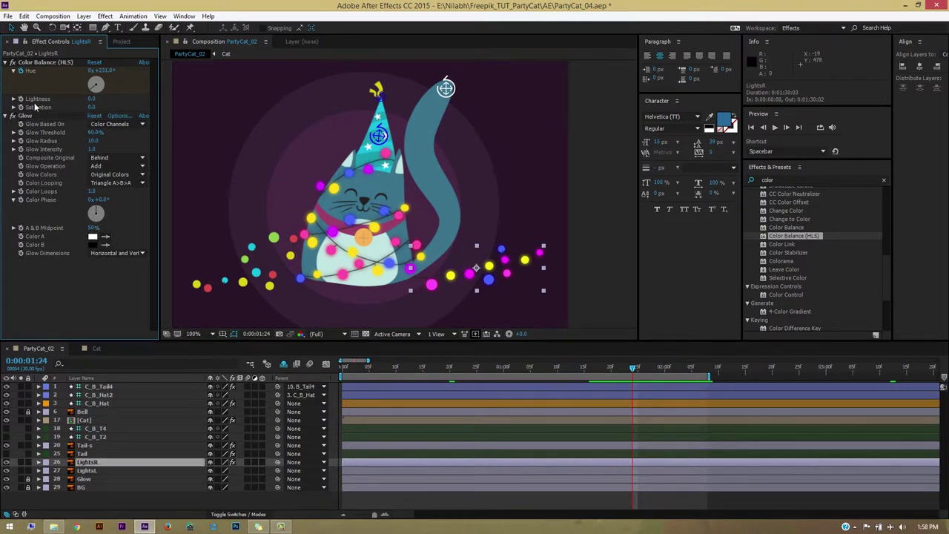
{"action": "left_click", "coordinate": [45, 63]}
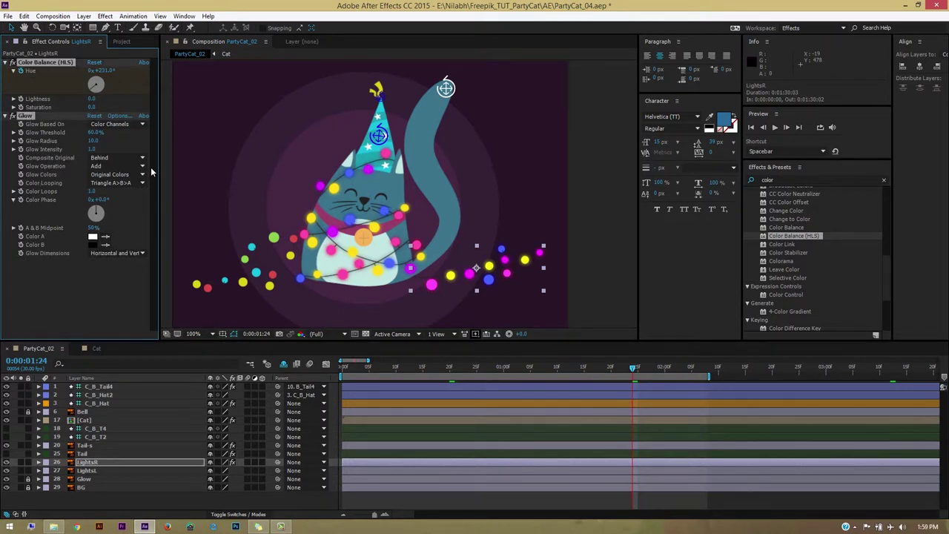
{"action": "left_click", "coordinate": [171, 471]}
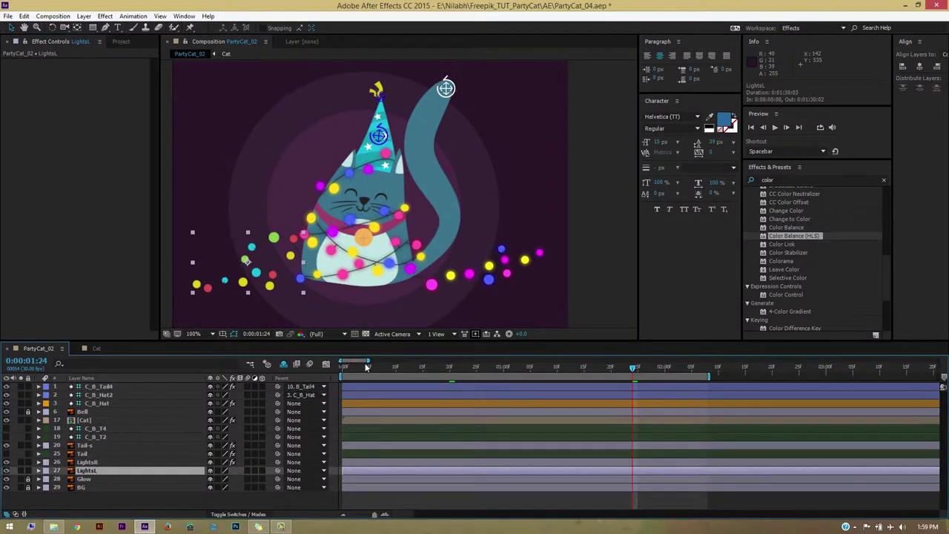
- Paste the Color Balance (HLS) and Glow effects onto LightsL and preview from the start
{"action": "left_click", "coordinate": [344, 367]}
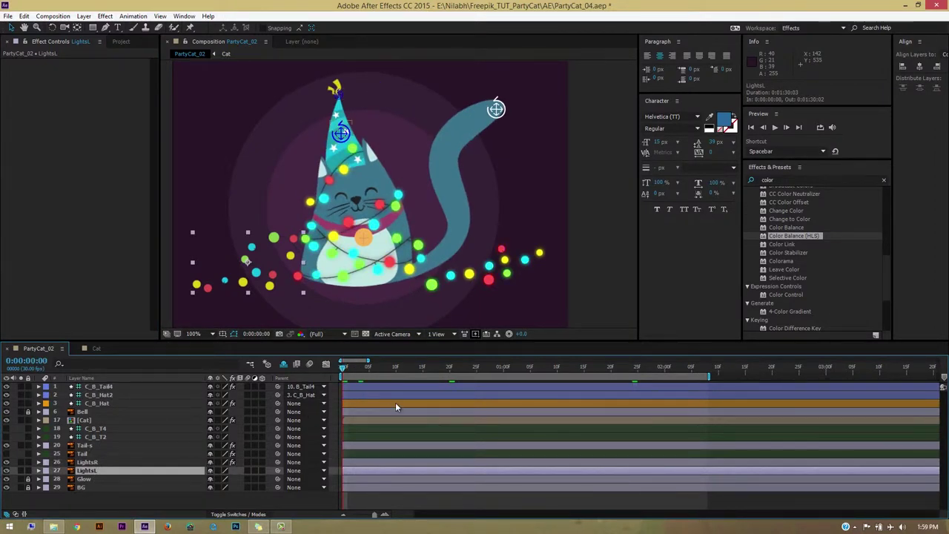
{"action": "key", "text": "ctrl+v"}
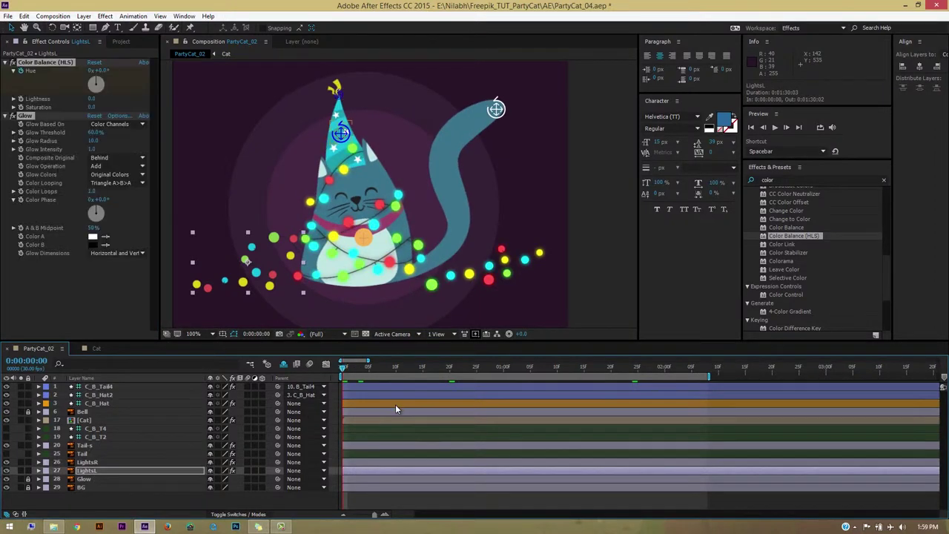
{"action": "key", "text": "space"}
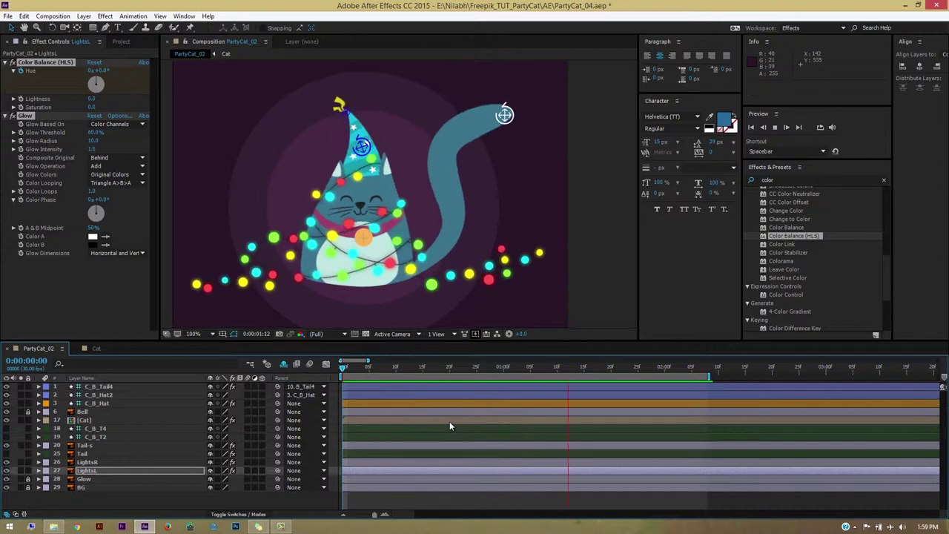
{"action": "key", "text": "space"}
{"action": "key", "text": "space"}
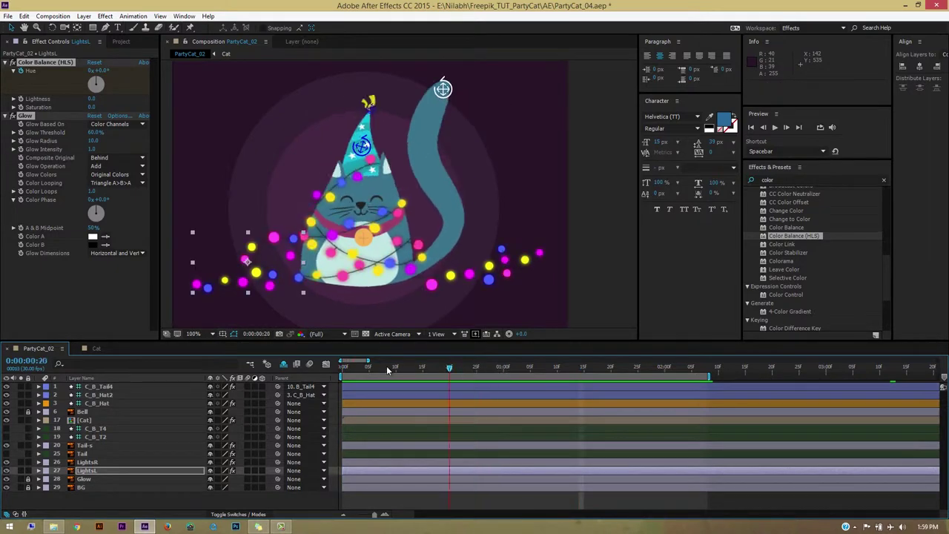
- Recentre the composition view and unlock the Glow and BG layers
{"action": "scroll", "coordinate": [387, 234], "scroll_direction": "down", "scroll_amount": 2}
{"action": "scroll", "coordinate": [388, 234], "scroll_direction": "up", "scroll_amount": 2}
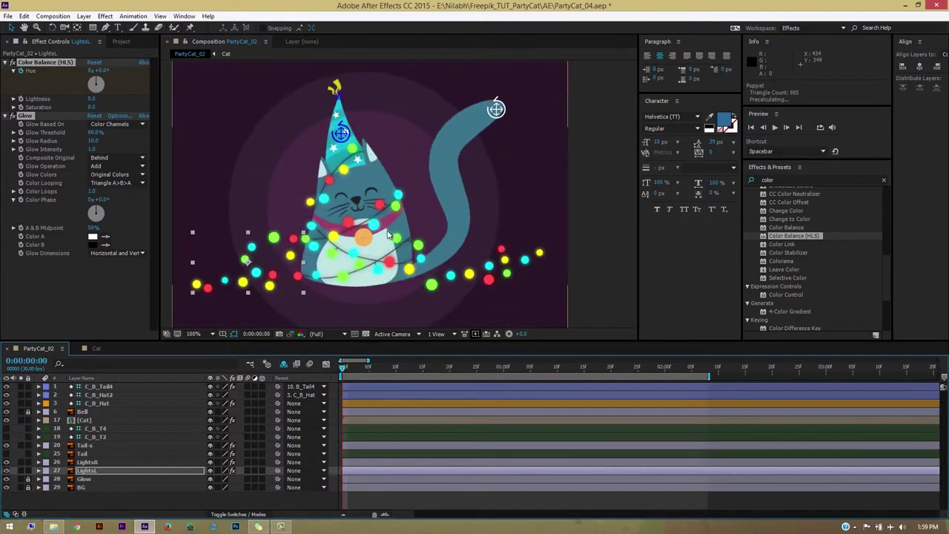
{"action": "left_click_drag", "start_coordinate": [468, 205], "coordinate": [464, 197]}
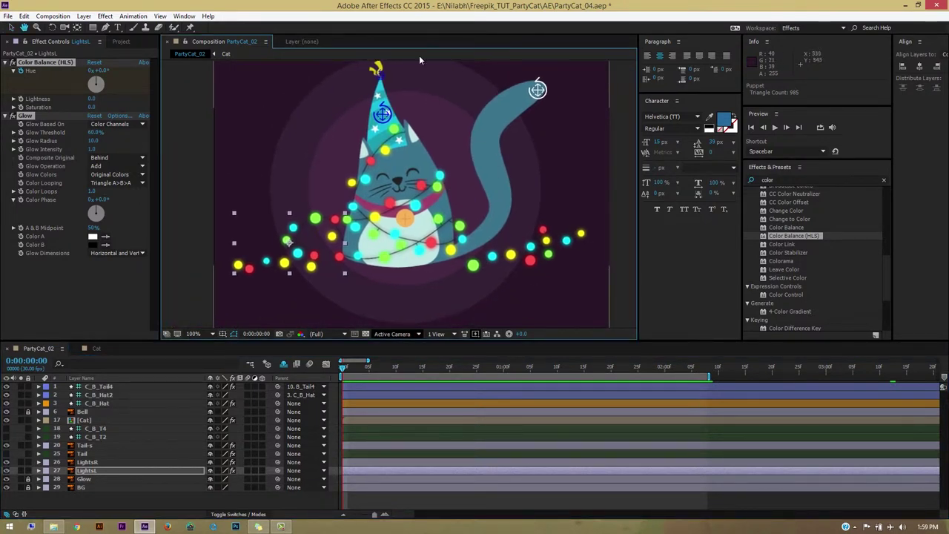
{"action": "key", "text": "v"}
{"action": "left_click_drag", "start_coordinate": [27, 478], "coordinate": [27, 488]}
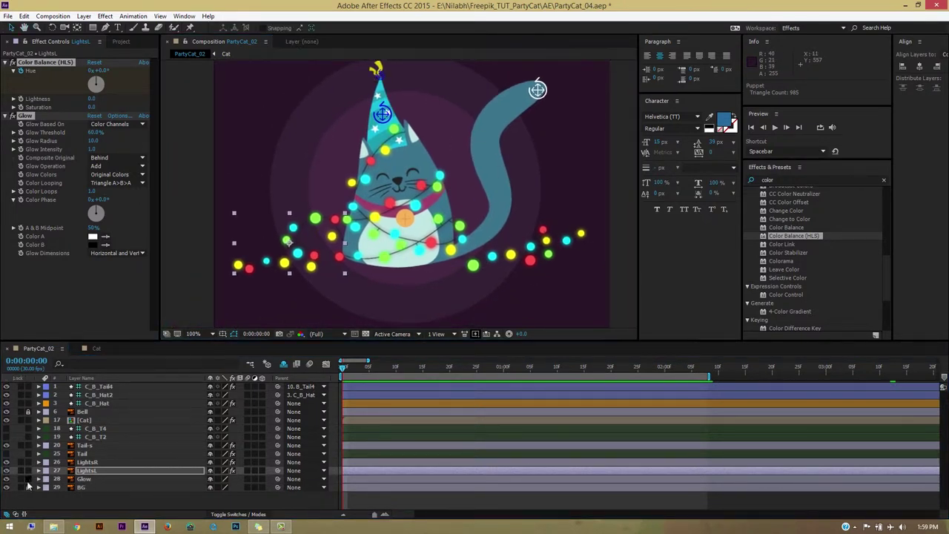
{"action": "left_click", "coordinate": [93, 480]}
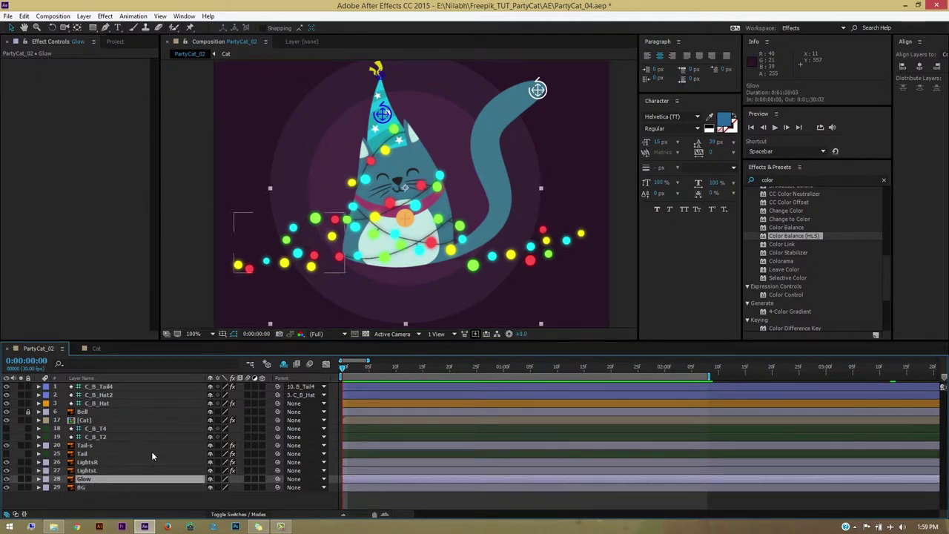
- Convert the Glow layer's artwork into a Glow Outlines shape layer using Create Shapes from Vector Layer
{"action": "left_click", "coordinate": [6, 480]}
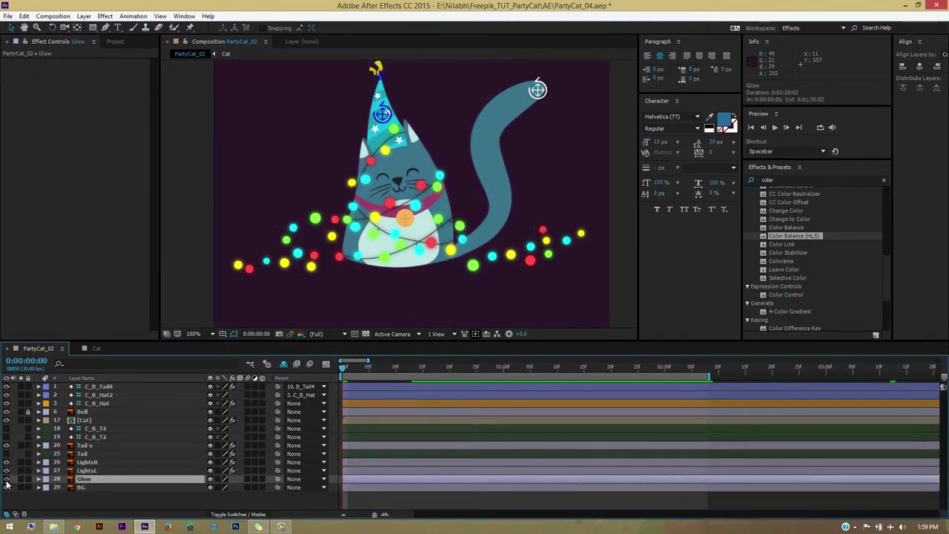
{"action": "left_click", "coordinate": [6, 480]}
{"action": "left_click", "coordinate": [6, 480]}
{"action": "left_click", "coordinate": [6, 480]}
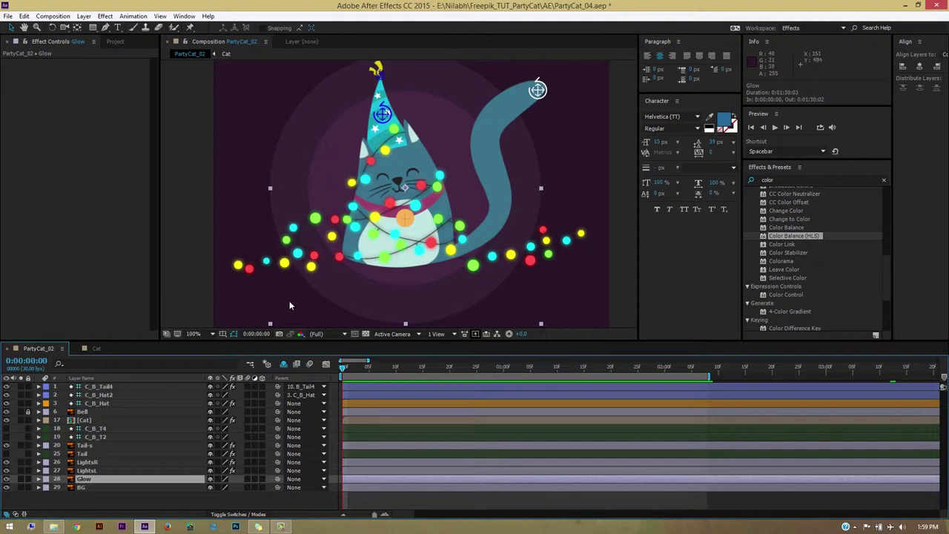
{"action": "left_click", "coordinate": [6, 479]}
{"action": "left_click", "coordinate": [6, 480]}
{"action": "right_click", "coordinate": [104, 481]}
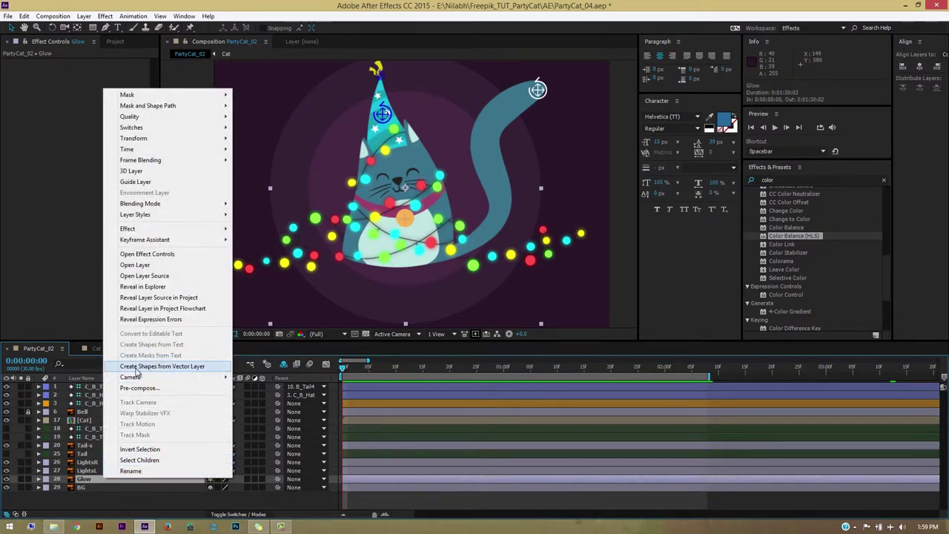
{"action": "left_click", "coordinate": [152, 368]}
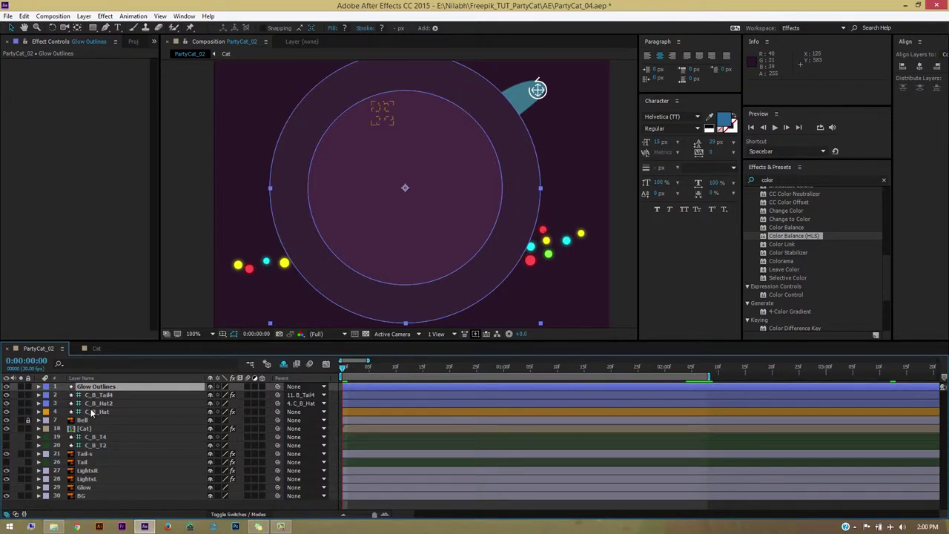
- Inspect Glow Outlines' contents: Group 1 is the inner circle and Group 2 the outer
{"action": "left_click", "coordinate": [7, 388]}
{"action": "left_click", "coordinate": [7, 388]}
{"action": "left_click", "coordinate": [92, 391]}
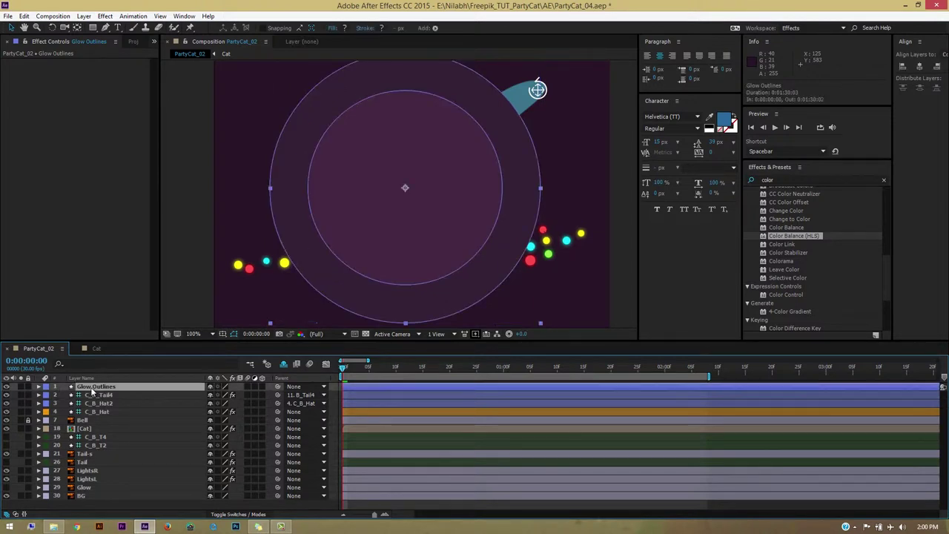
{"action": "left_click", "coordinate": [39, 387]}
{"action": "left_click", "coordinate": [46, 395]}
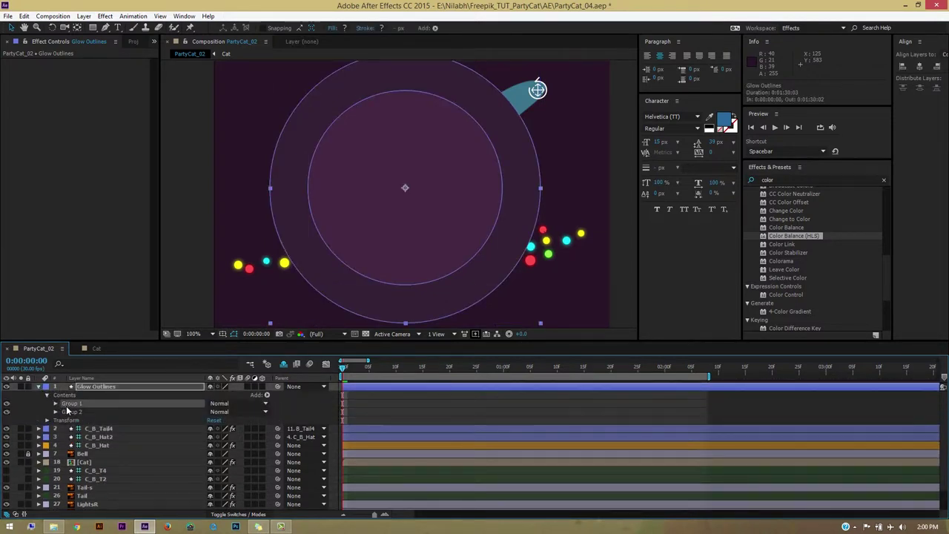
{"action": "left_click", "coordinate": [71, 412]}
{"action": "left_click", "coordinate": [74, 413]}
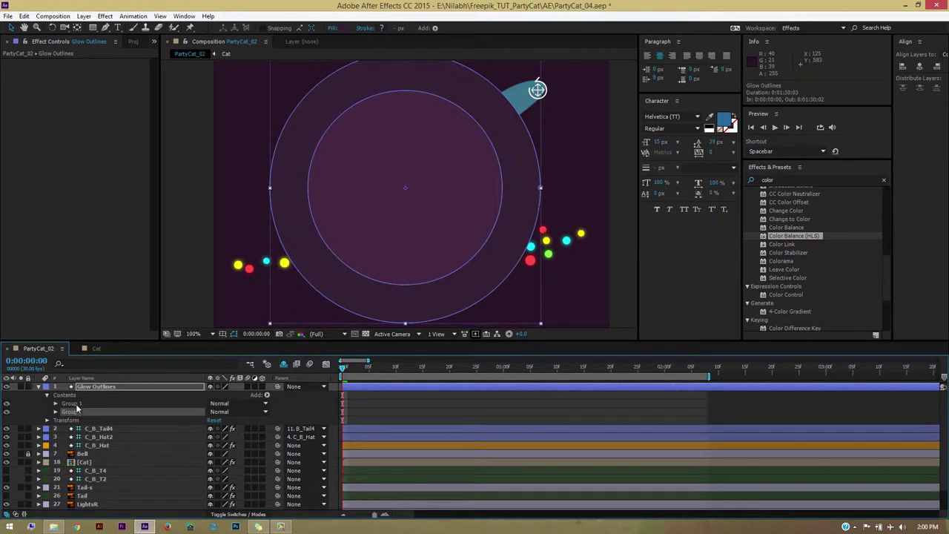
{"action": "left_click", "coordinate": [71, 404]}
{"action": "left_click", "coordinate": [38, 388]}
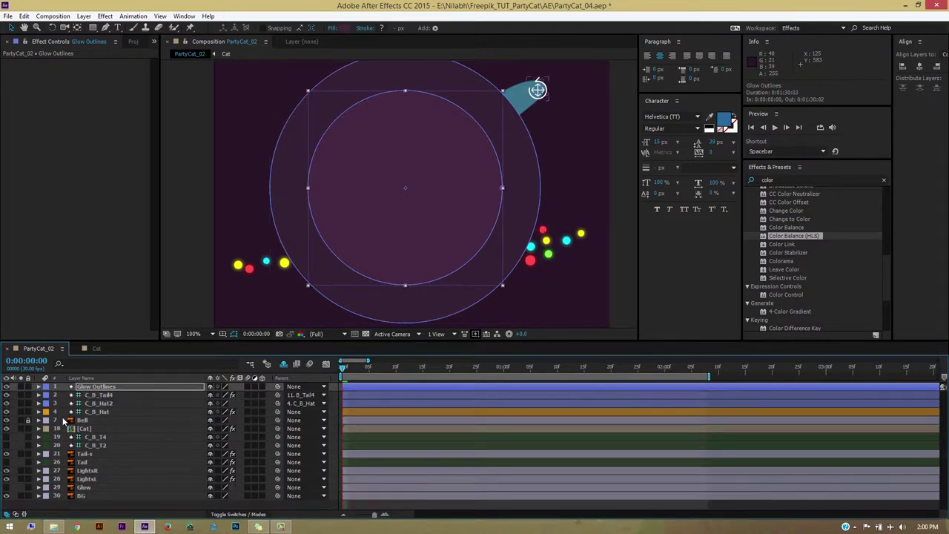
- Drag Glow Outlines down the layer stack to sit just above the Glow layer
{"action": "left_click", "coordinate": [83, 488]}
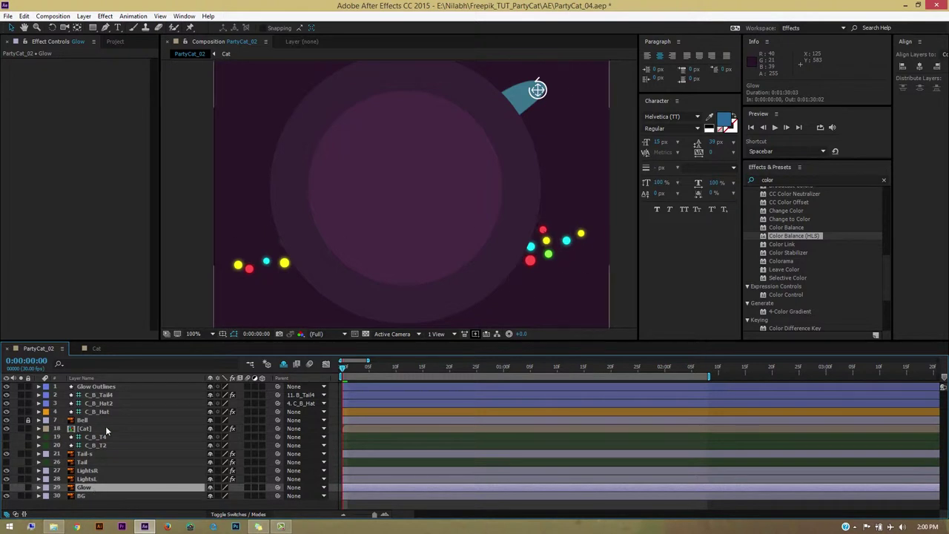
{"action": "left_click", "coordinate": [95, 387]}
{"action": "left_click_drag", "start_coordinate": [96, 387], "coordinate": [123, 484]}
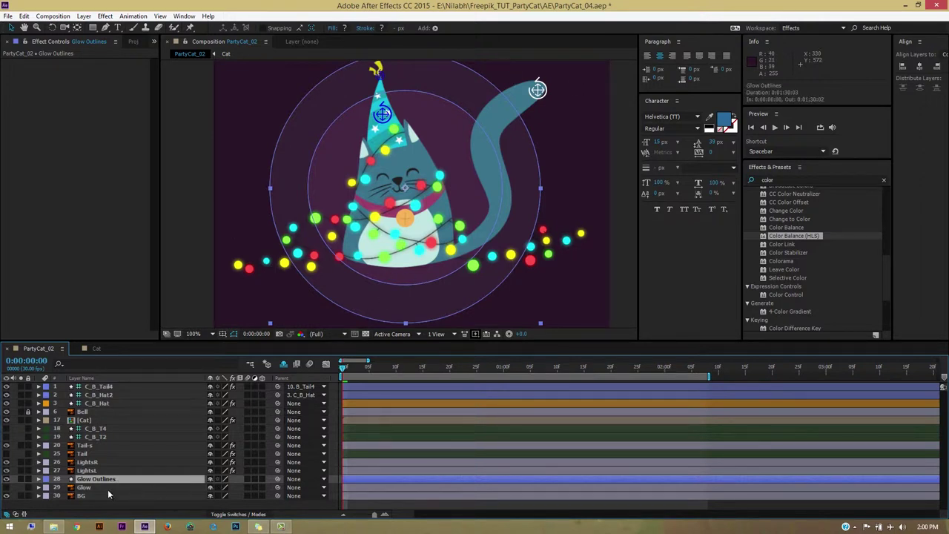
- Expand Glow Outlines and select its Group 1 ring to test resizing it
{"action": "left_click", "coordinate": [38, 480]}
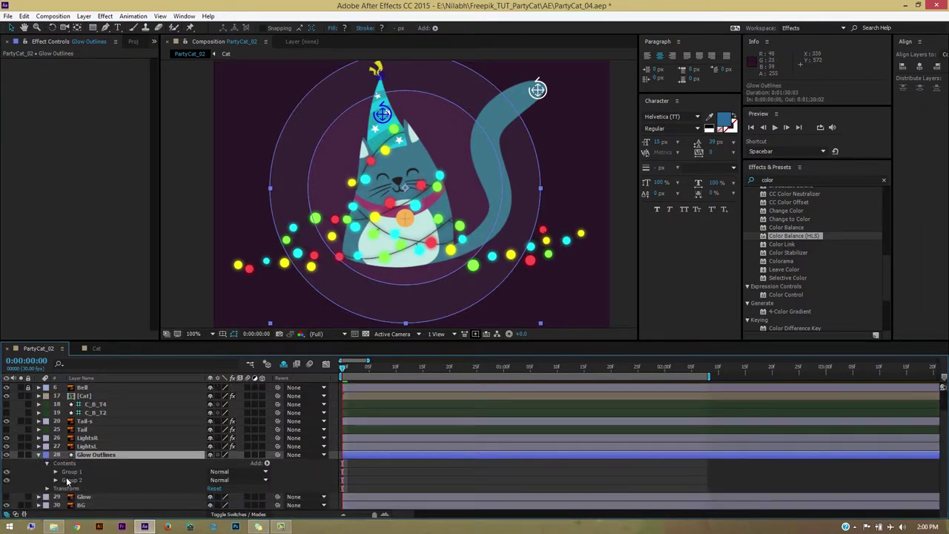
{"action": "left_click", "coordinate": [64, 473]}
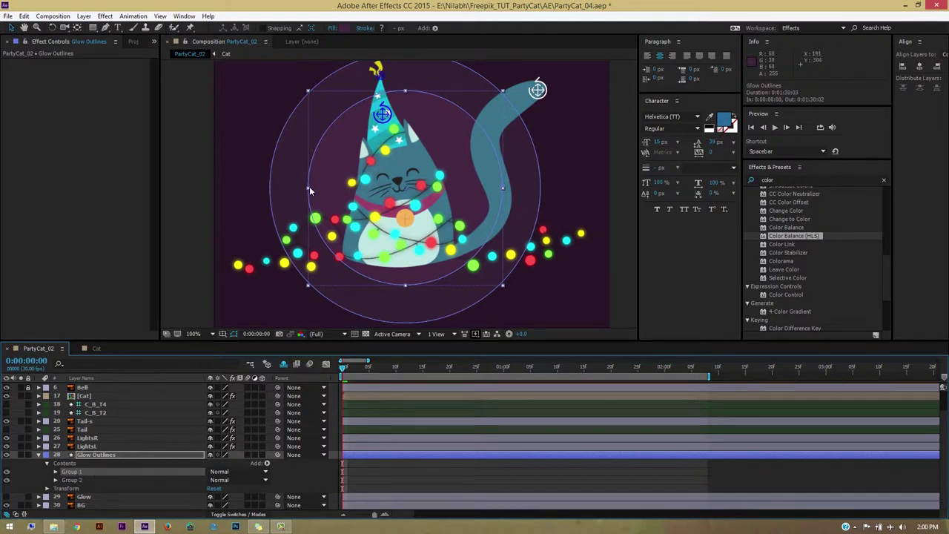
{"action": "left_click_drag", "start_coordinate": [311, 190], "coordinate": [290, 194]}
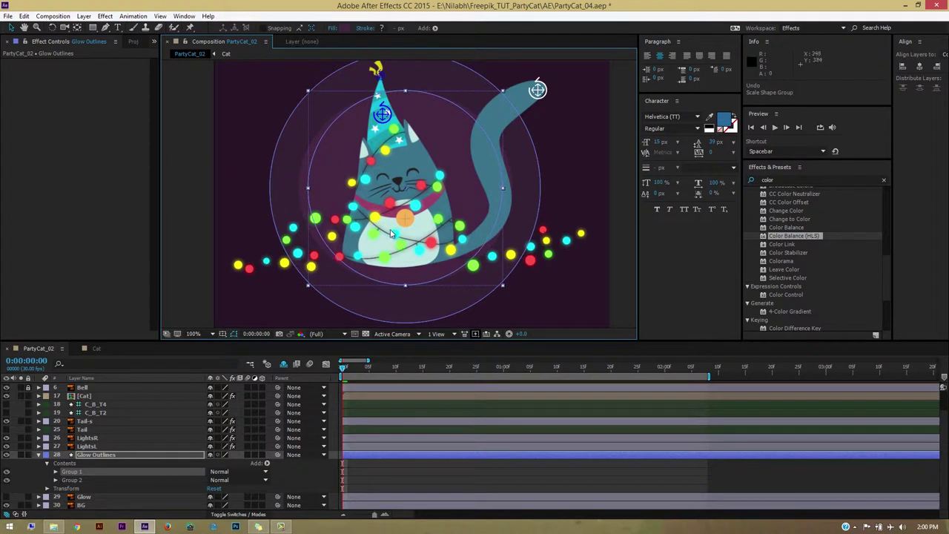
{"action": "left_click", "coordinate": [454, 233]}
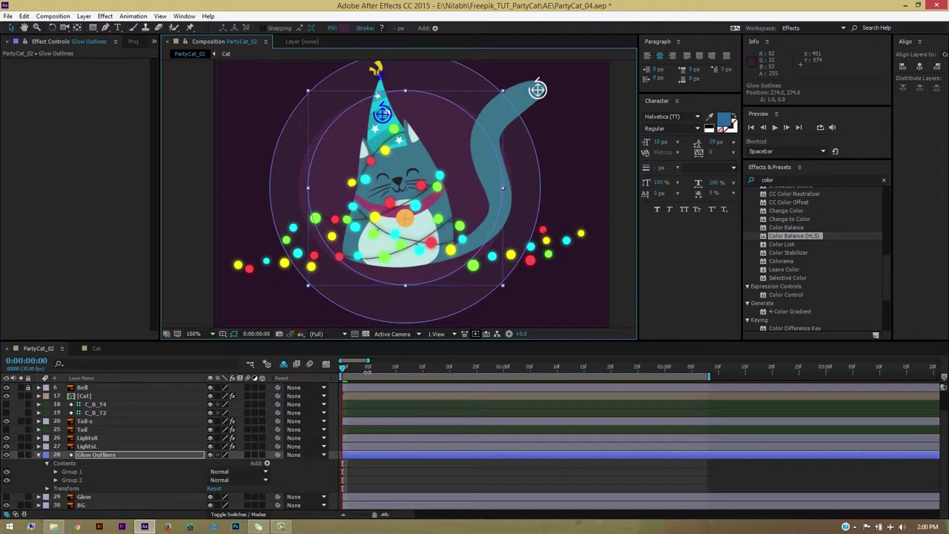
- Try shrinking the Glow Outlines layer to 92%, then undo and keep its Scale at 100%
{"action": "left_click", "coordinate": [415, 408]}
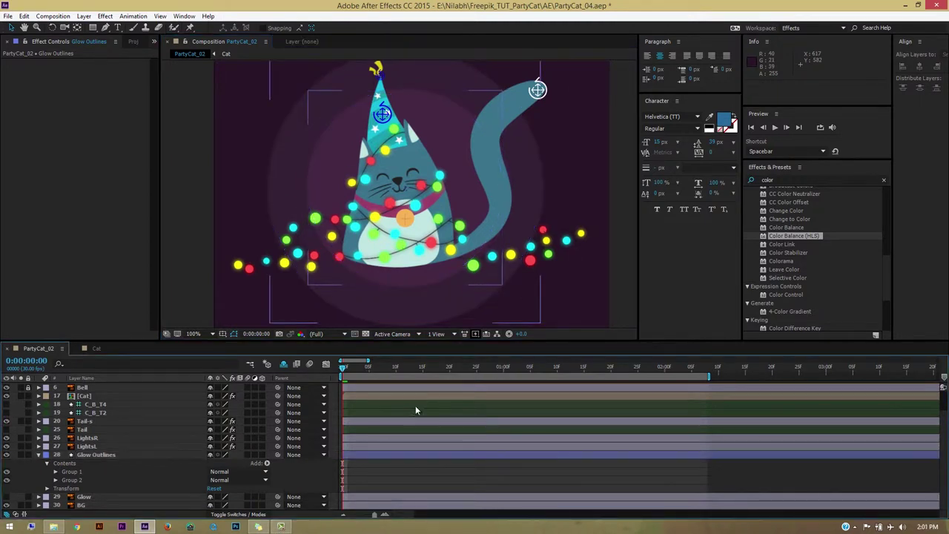
{"action": "left_click", "coordinate": [234, 448]}
{"action": "left_click", "coordinate": [46, 488]}
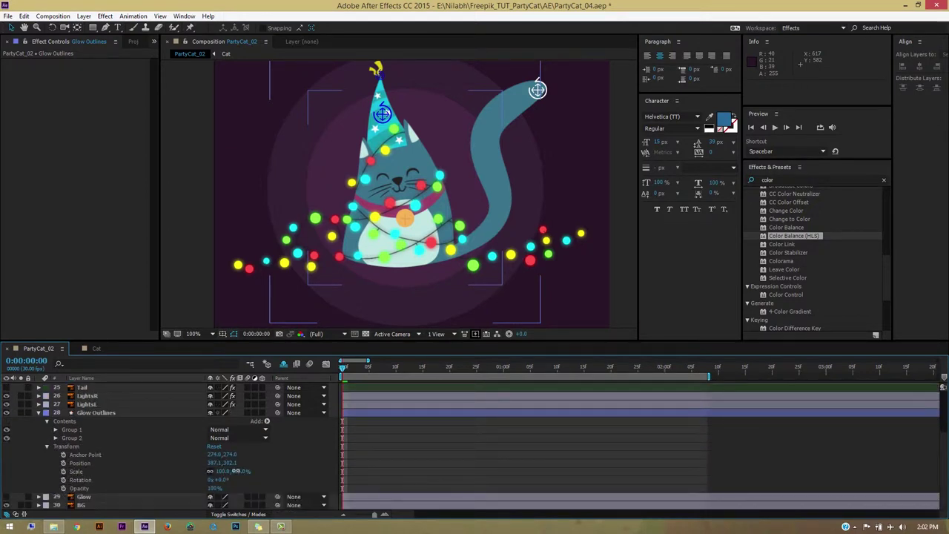
{"action": "left_click_drag", "start_coordinate": [235, 471], "coordinate": [166, 484]}
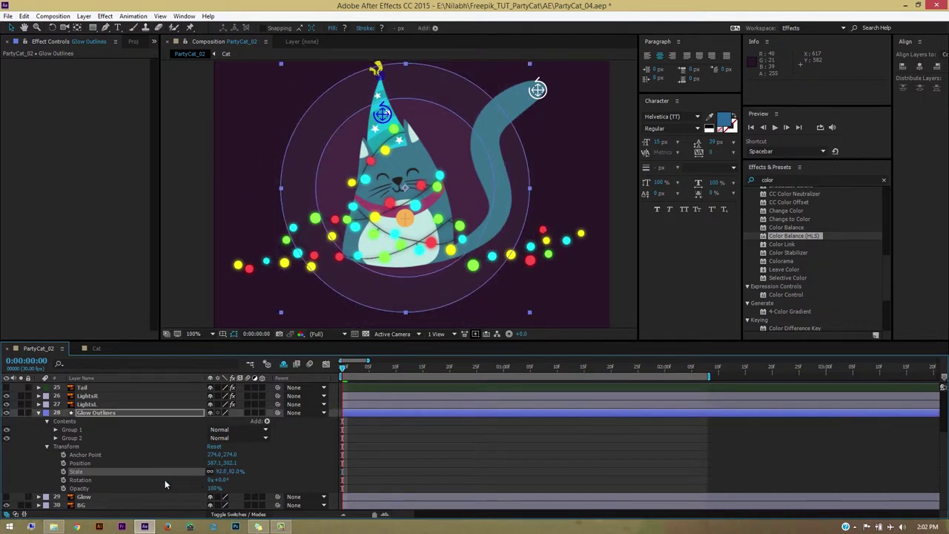
{"action": "key", "text": "ctrl+z"}
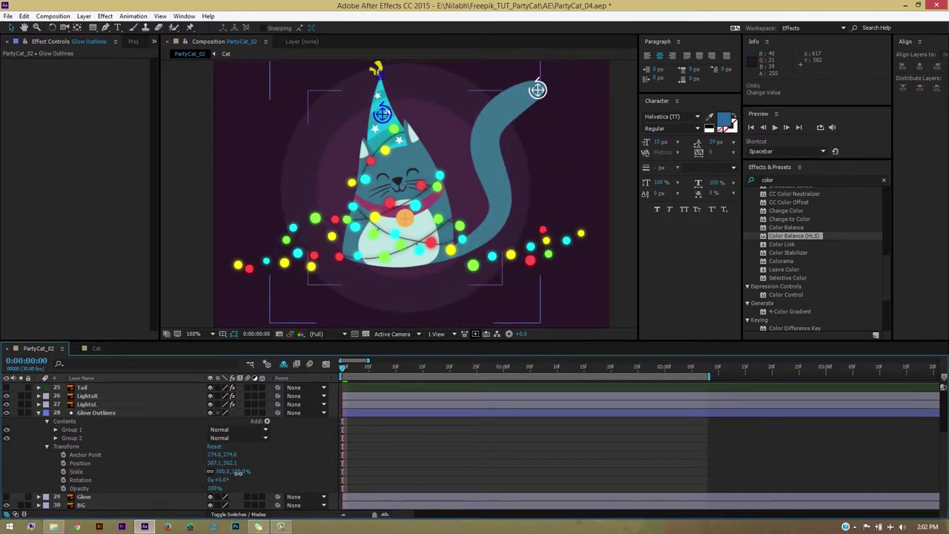
{"action": "left_click_drag", "start_coordinate": [236, 471], "coordinate": [234, 472]}
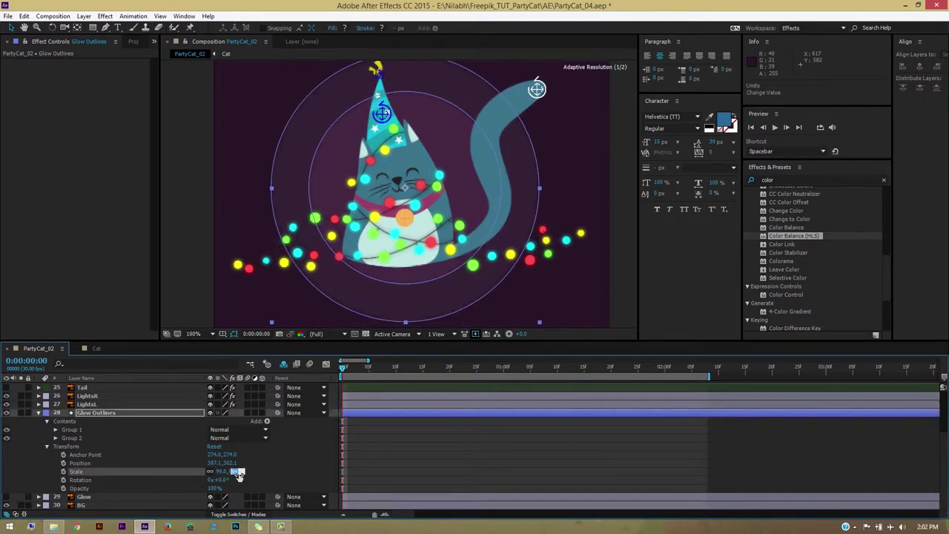
{"action": "left_click", "coordinate": [237, 472]}
{"action": "type", "text": "100"}
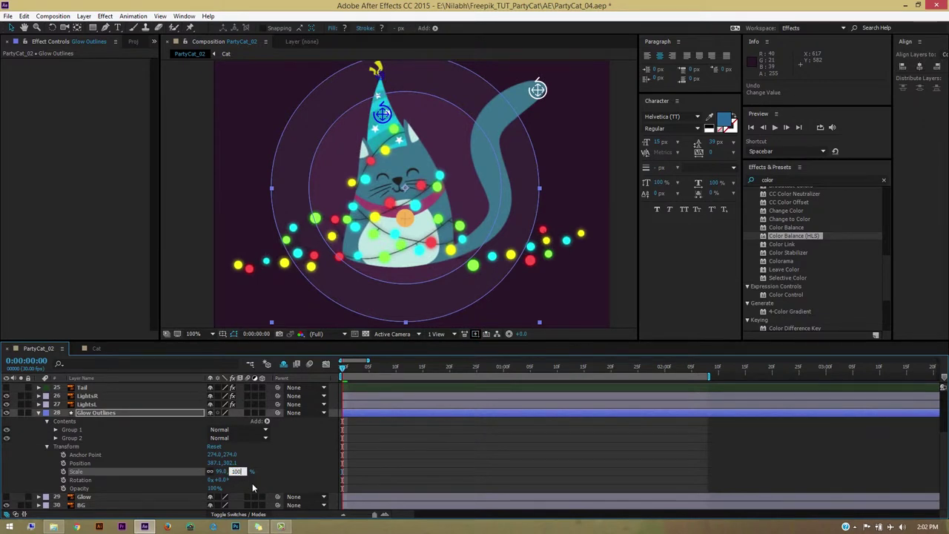
{"action": "key", "text": "Return"}
{"action": "left_click", "coordinate": [273, 475]}
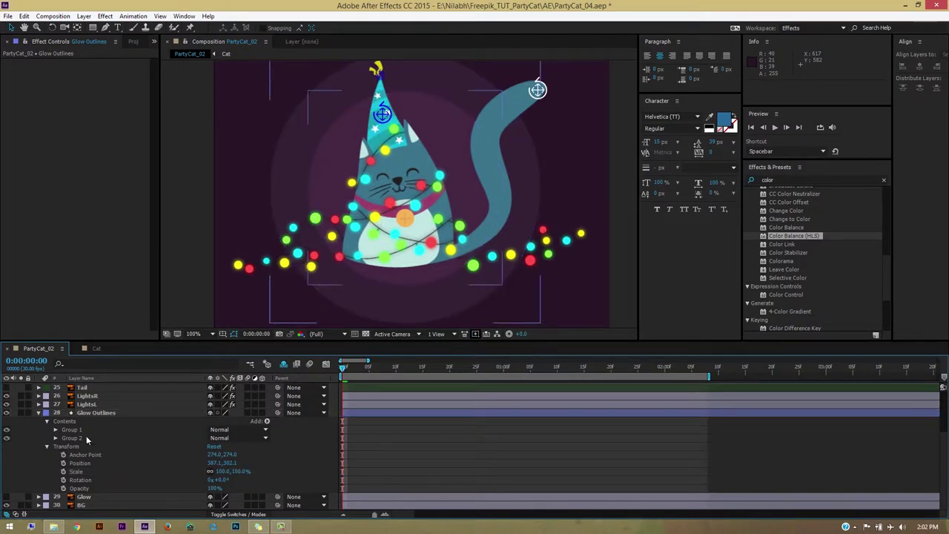
{"action": "left_click", "coordinate": [48, 448]}
- Set Group 1's own transform Scale to 100% at the start of the timeline
{"action": "left_click", "coordinate": [56, 472]}
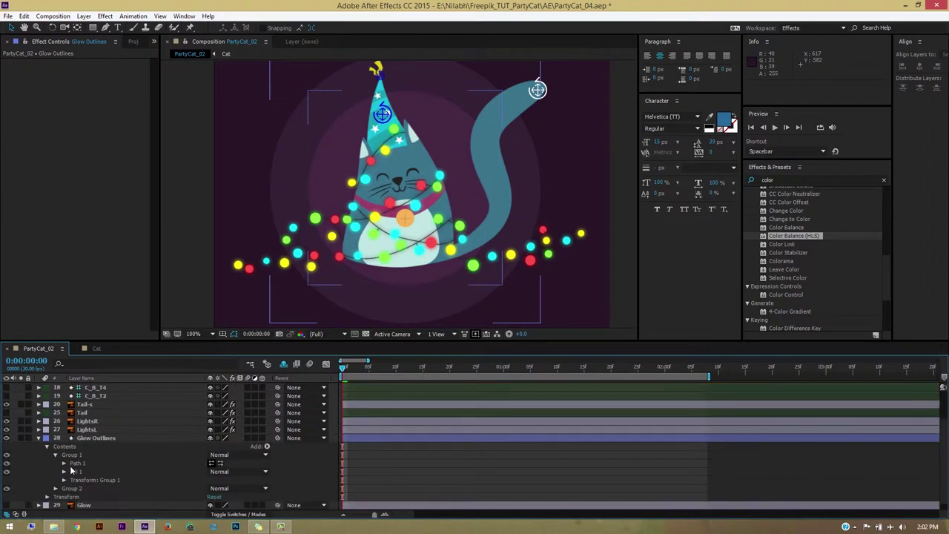
{"action": "left_click", "coordinate": [63, 480]}
{"action": "scroll", "coordinate": [111, 459], "scroll_direction": "down", "scroll_amount": 4}
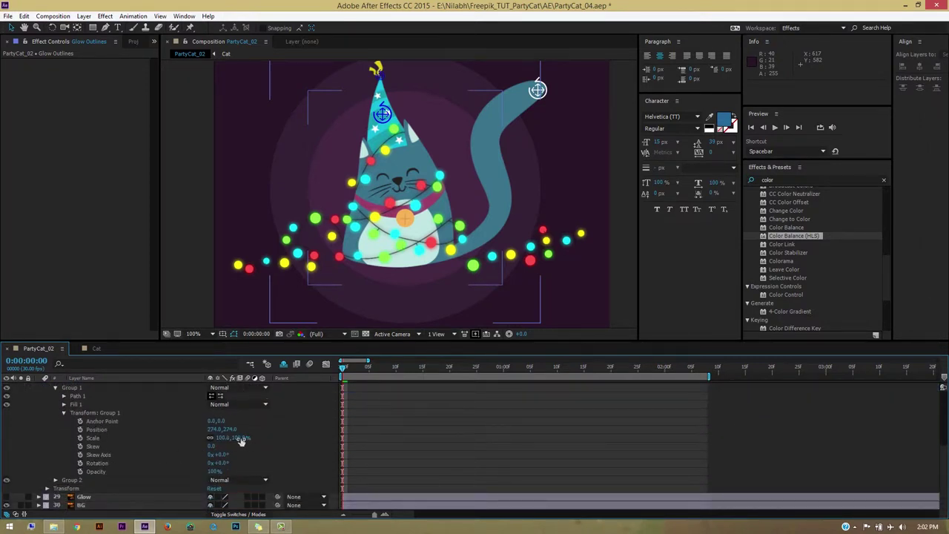
{"action": "left_click_drag", "start_coordinate": [240, 438], "coordinate": [235, 440]}
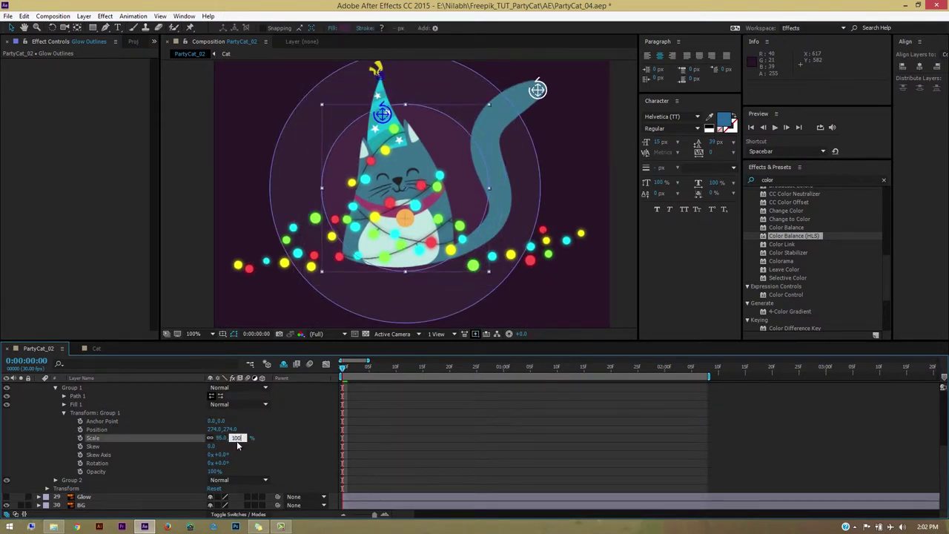
{"action": "key", "text": "Return"}
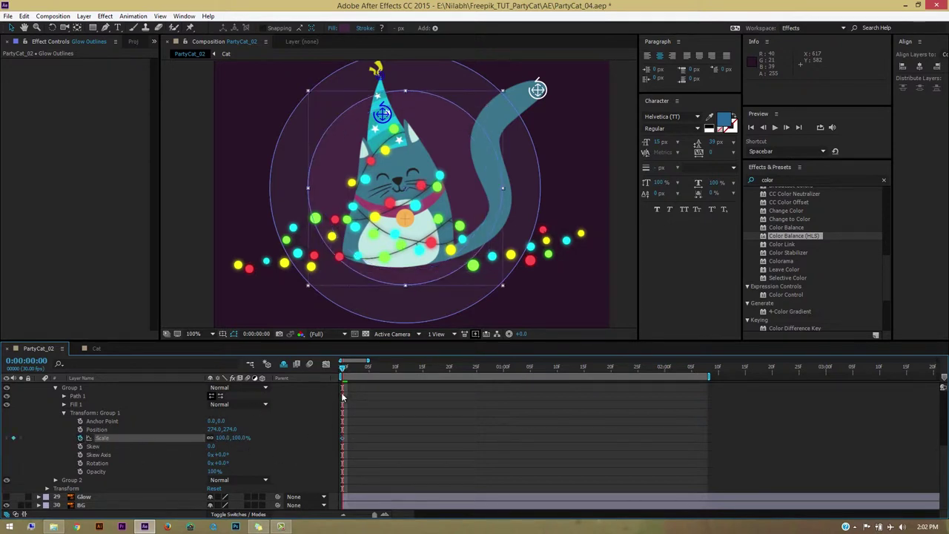
- At 0:00:00:15, enlarge Group 1's Scale to 108%
{"action": "left_click_drag", "start_coordinate": [346, 373], "coordinate": [423, 386]}
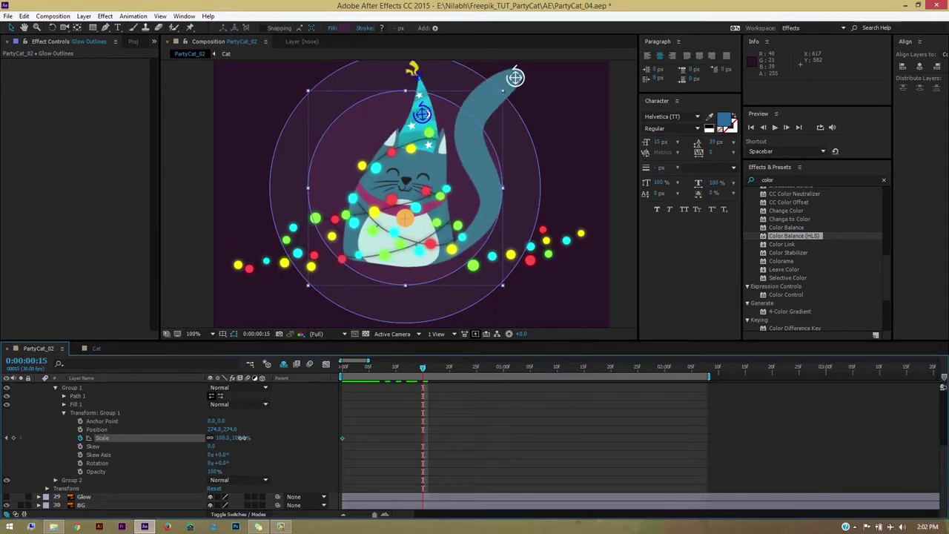
{"action": "left_click_drag", "start_coordinate": [242, 437], "coordinate": [246, 439]}
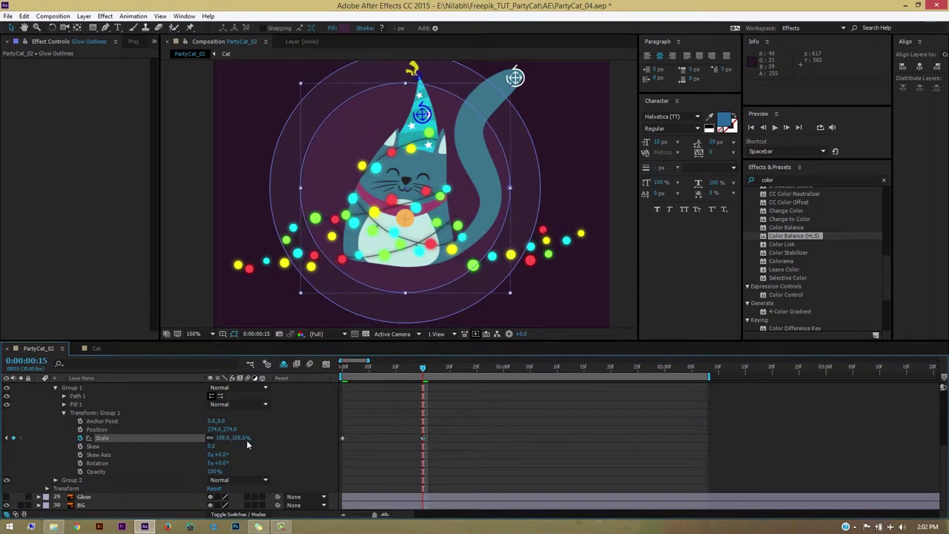
{"action": "left_click", "coordinate": [395, 438]}
- Copy the 100% start keyframe to one second and preview the pulse
{"action": "left_click_drag", "start_coordinate": [440, 425], "coordinate": [340, 457]}
{"action": "key", "text": "space"}
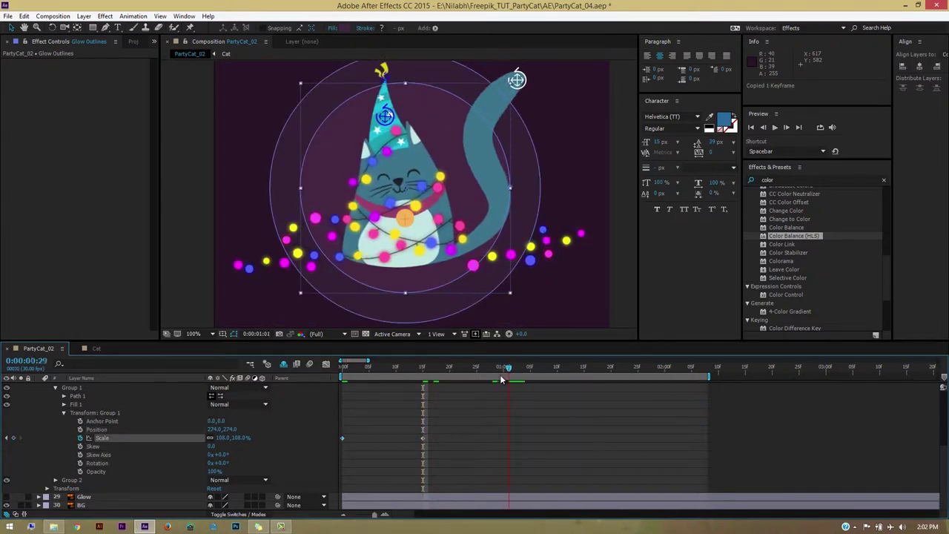
{"action": "key", "text": "ctrl+v"}
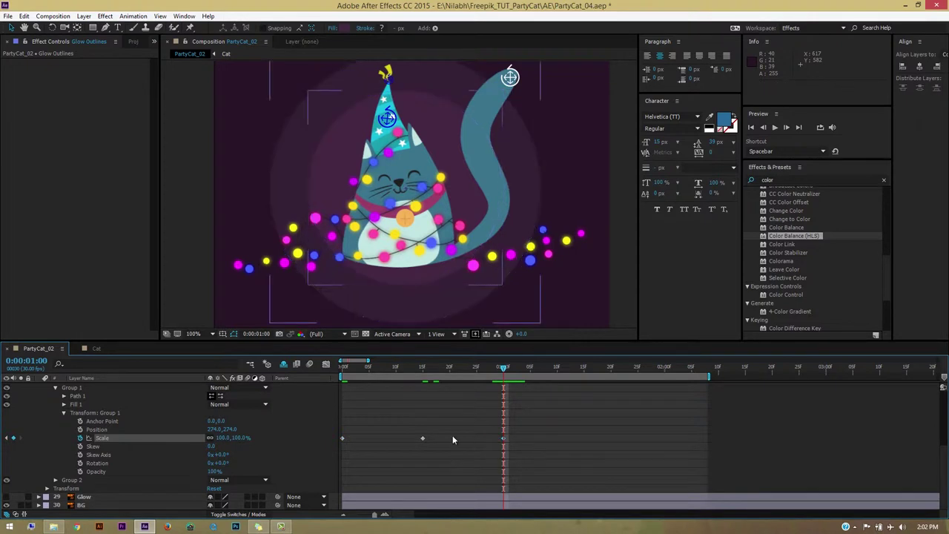
{"action": "key", "text": "space"}
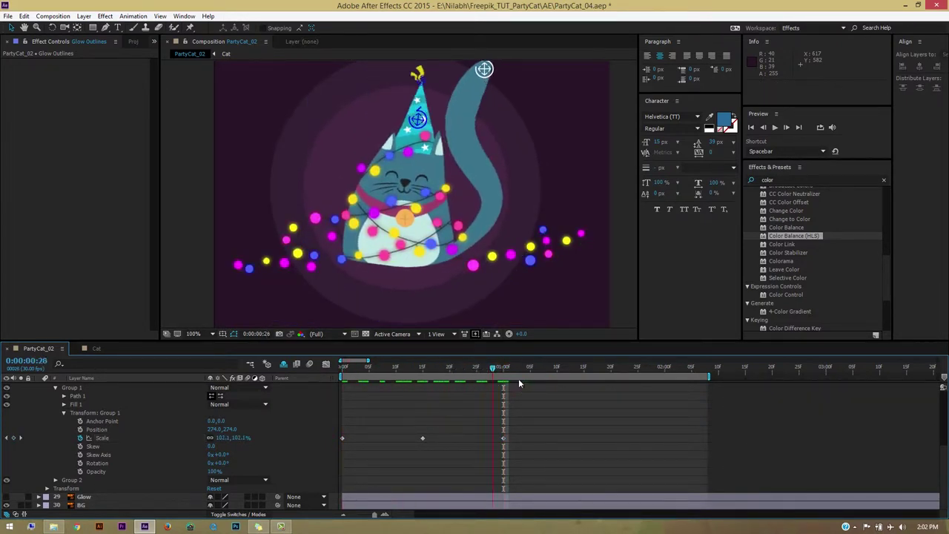
{"action": "key", "text": "space"}
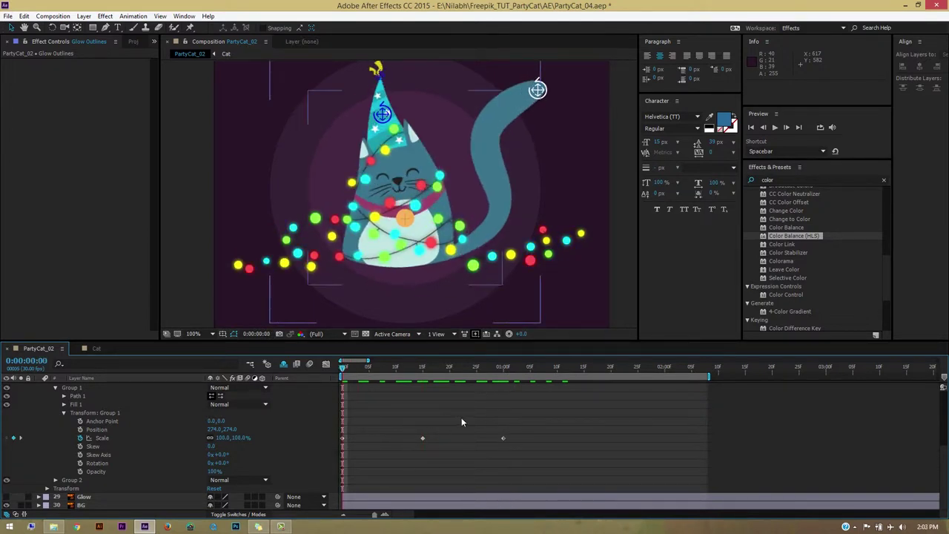
- Retime the Scale keyframes, pushing the last just past two seconds and the fourth to 1:15
{"action": "left_click_drag", "start_coordinate": [530, 428], "coordinate": [322, 462]}
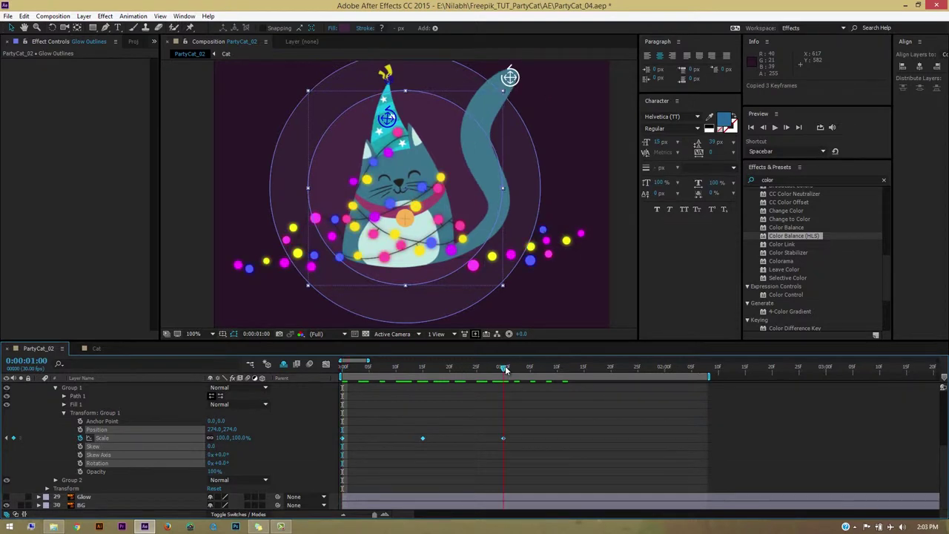
{"action": "left_click", "coordinate": [614, 468]}
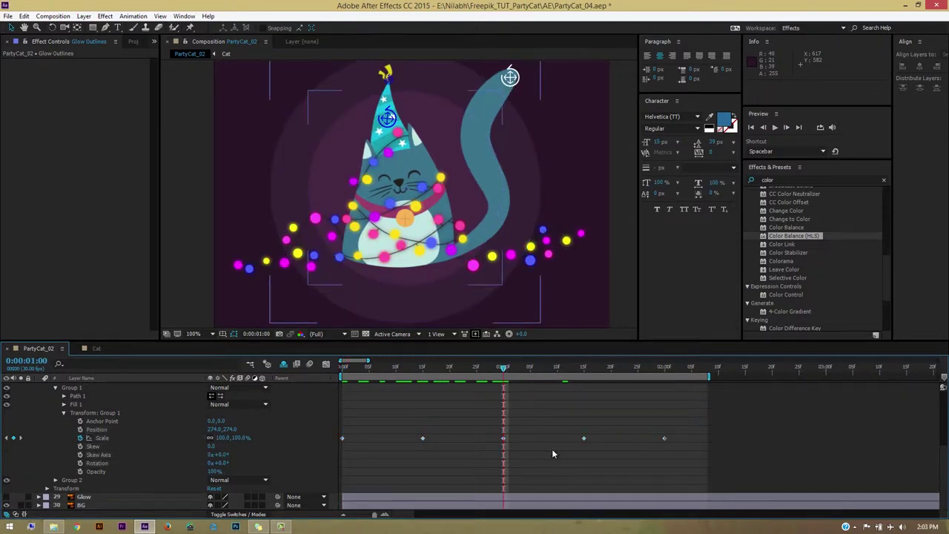
{"action": "mouse_move", "coordinate": [665, 439]}
{"action": "left_mouse_down"}
{"action": "mouse_move", "coordinate": [697, 439]}
{"action": "mouse_move", "coordinate": [680, 448]}
{"action": "left_mouse_up"}
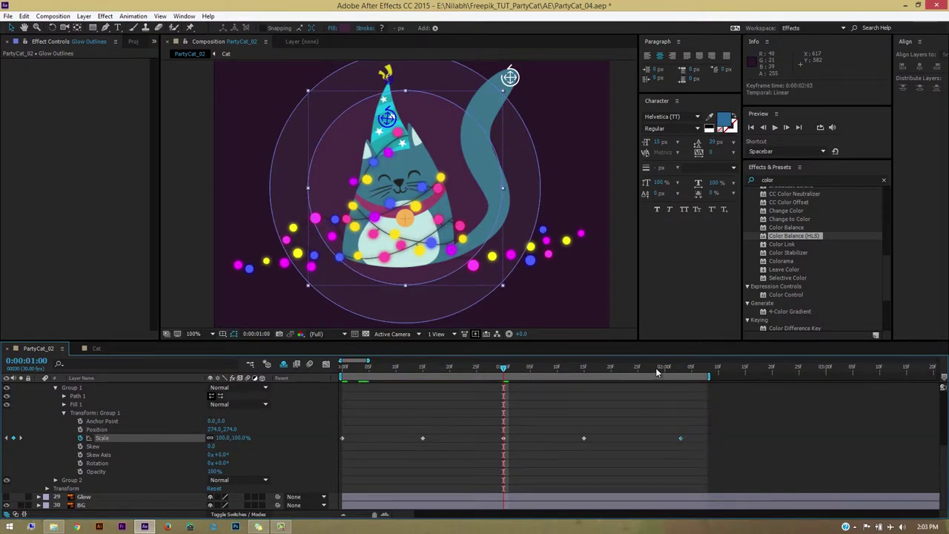
{"action": "left_click", "coordinate": [665, 369]}
{"action": "left_click", "coordinate": [681, 369]}
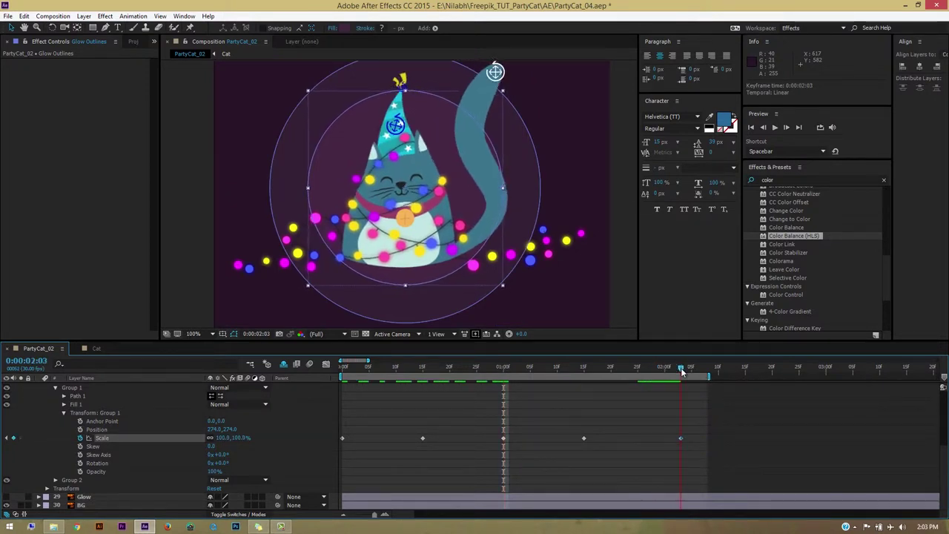
{"action": "left_click_drag", "start_coordinate": [680, 438], "coordinate": [706, 442]}
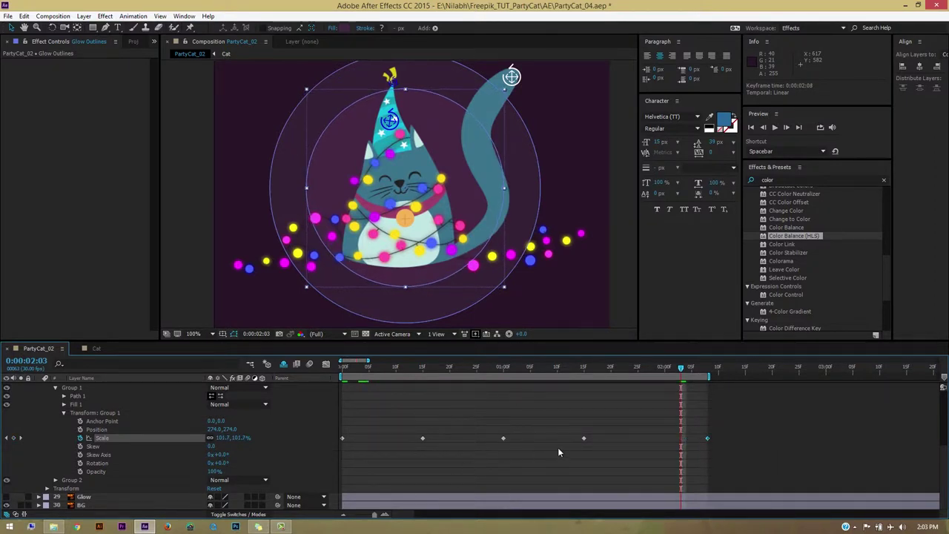
{"action": "left_click_drag", "start_coordinate": [609, 427], "coordinate": [421, 462]}
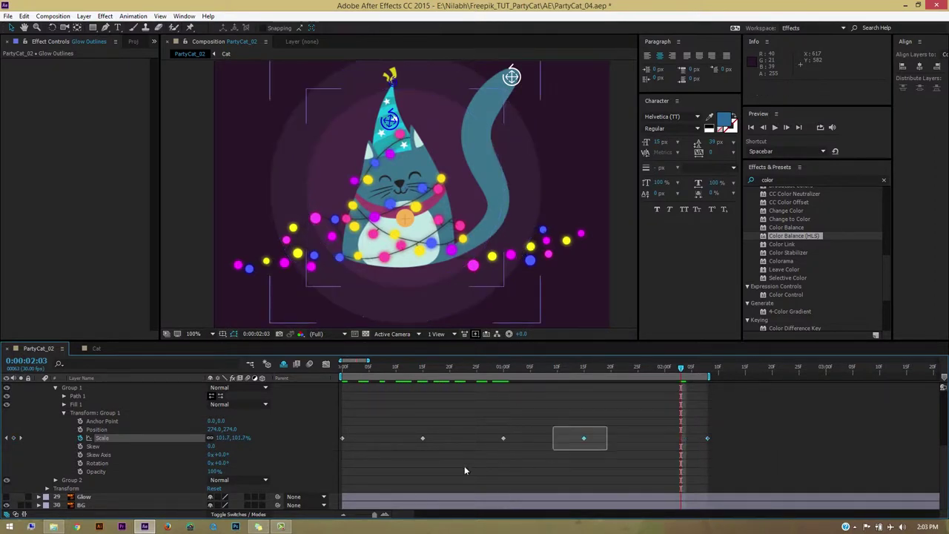
{"action": "left_click", "coordinate": [585, 439]}
{"action": "left_click_drag", "start_coordinate": [585, 439], "coordinate": [610, 439]}
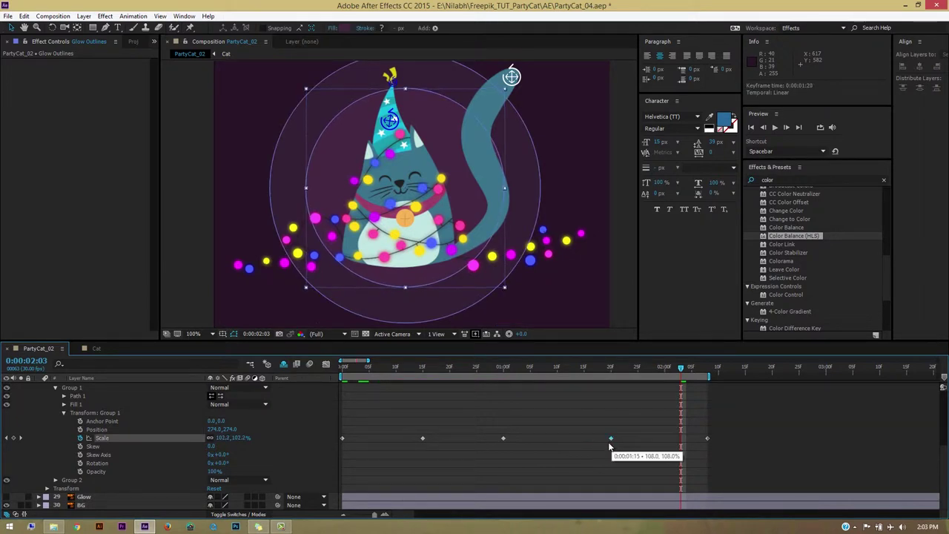
{"action": "left_click_drag", "start_coordinate": [505, 438], "coordinate": [526, 439]}
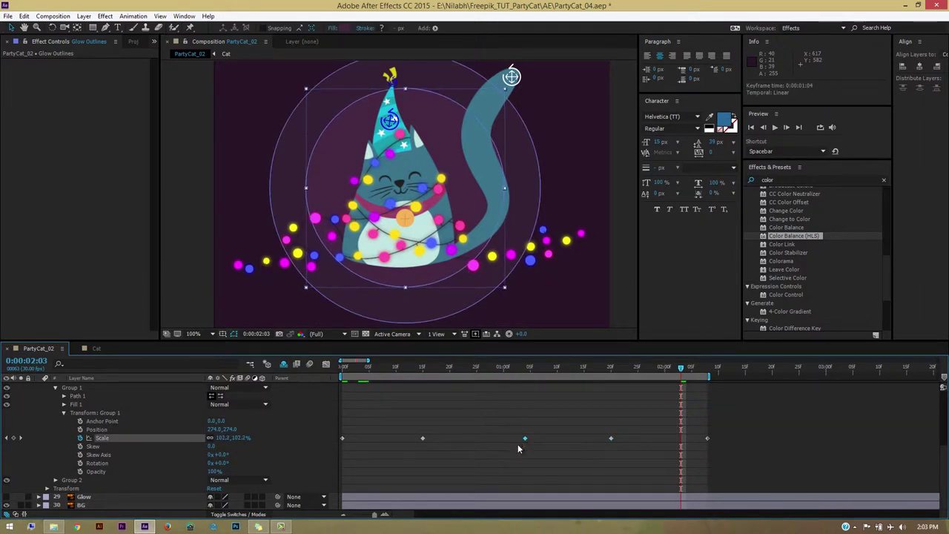
{"action": "left_click_drag", "start_coordinate": [423, 438], "coordinate": [434, 439]}
- Show Group 1 Scale in the Graph Editor, fit the curve, and ease the keyframes
{"action": "left_click", "coordinate": [326, 365]}
{"action": "left_click", "coordinate": [326, 365]}
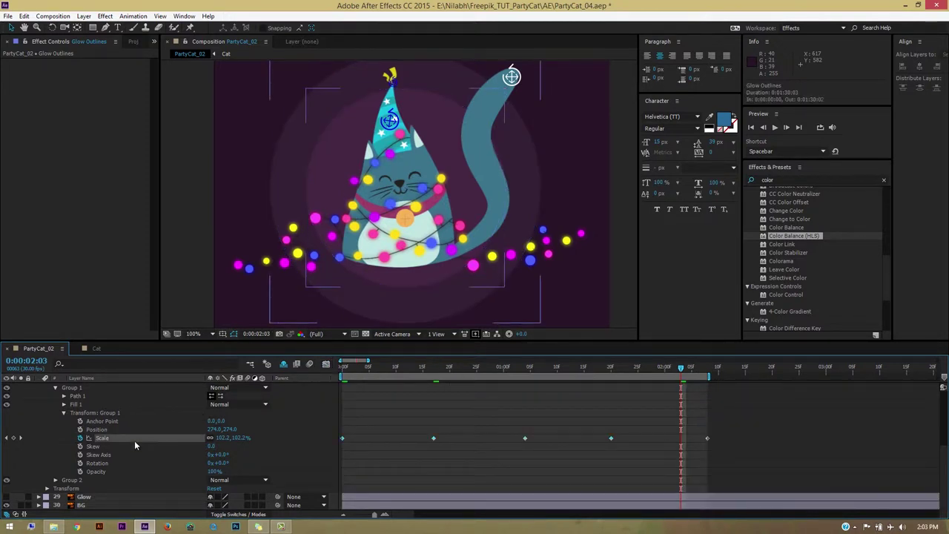
{"action": "left_click", "coordinate": [327, 365]}
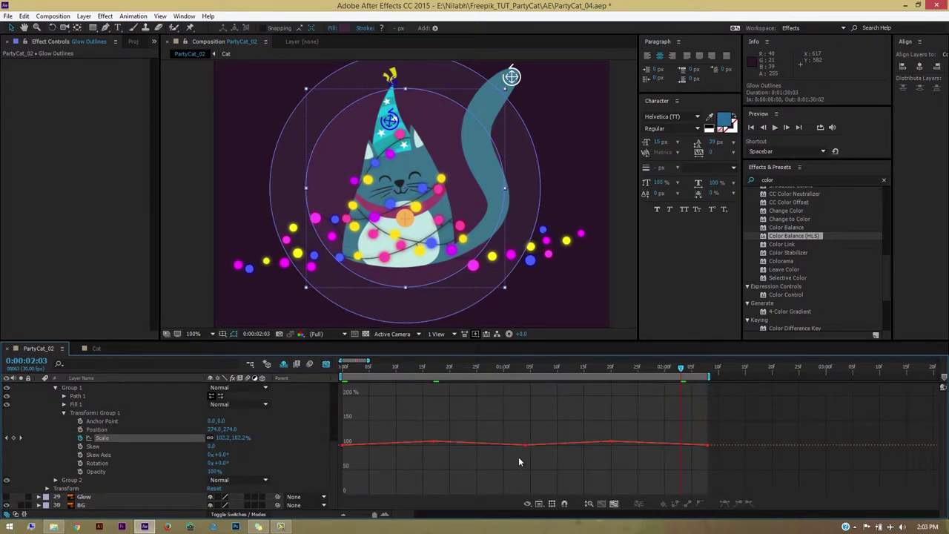
{"action": "left_click", "coordinate": [614, 504]}
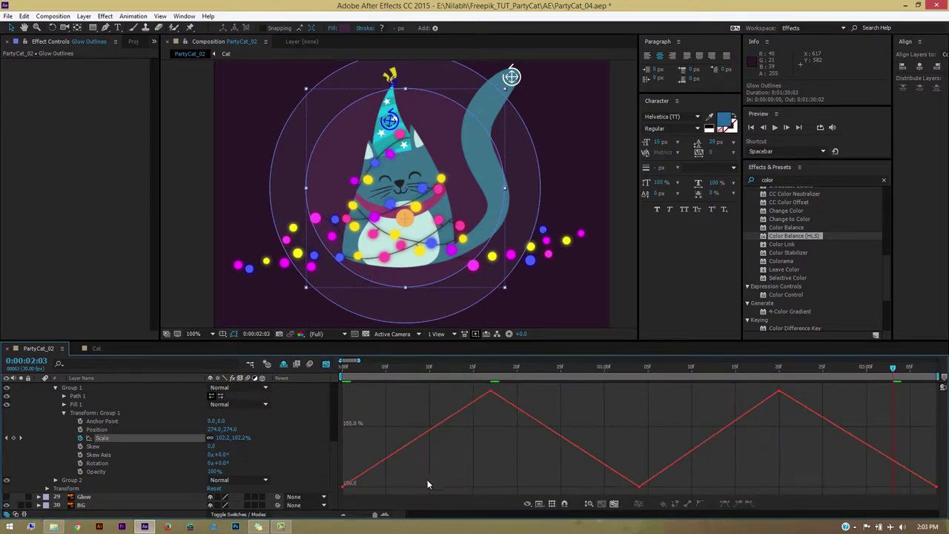
{"action": "key", "text": "ctrl+a"}
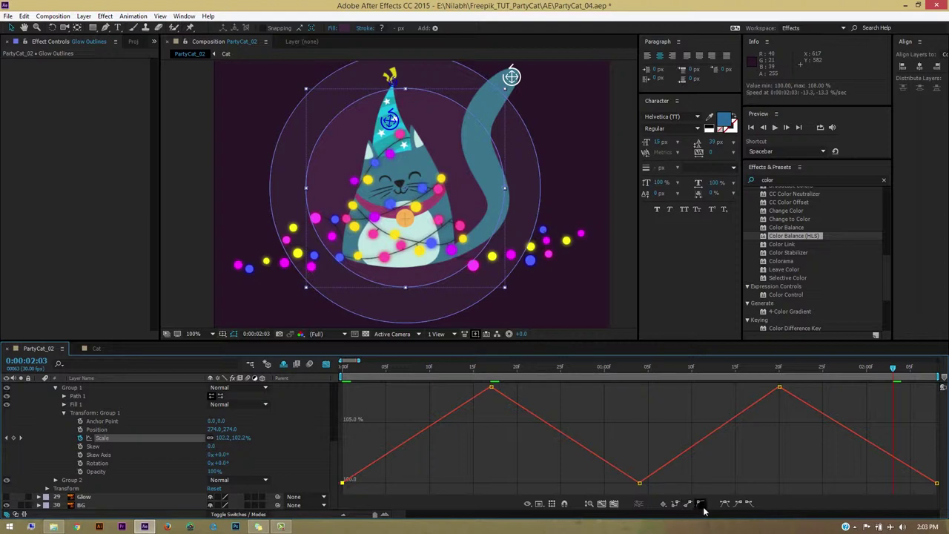
{"action": "left_click", "coordinate": [750, 505]}
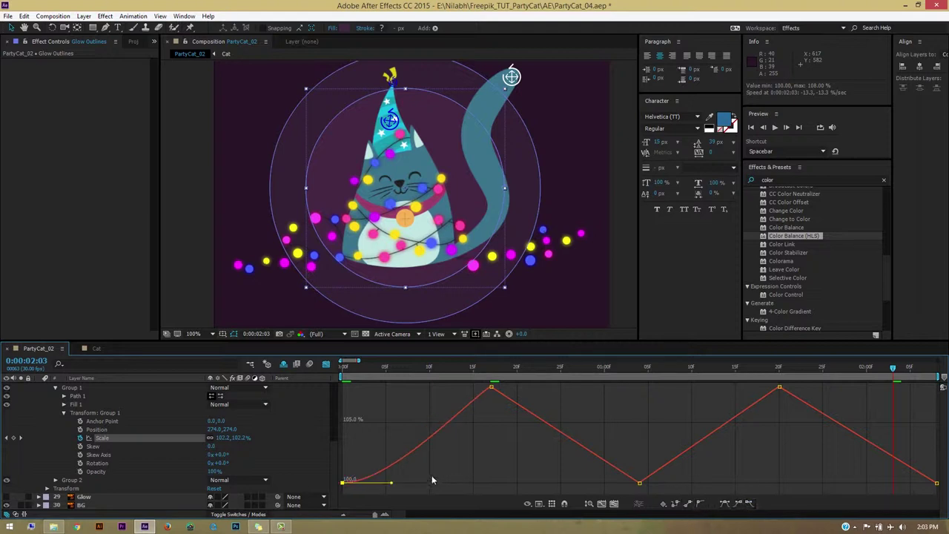
- Ease and reshape the Bézier handles at the start, first peak and trough
{"action": "left_click_drag", "start_coordinate": [391, 484], "coordinate": [354, 441]}
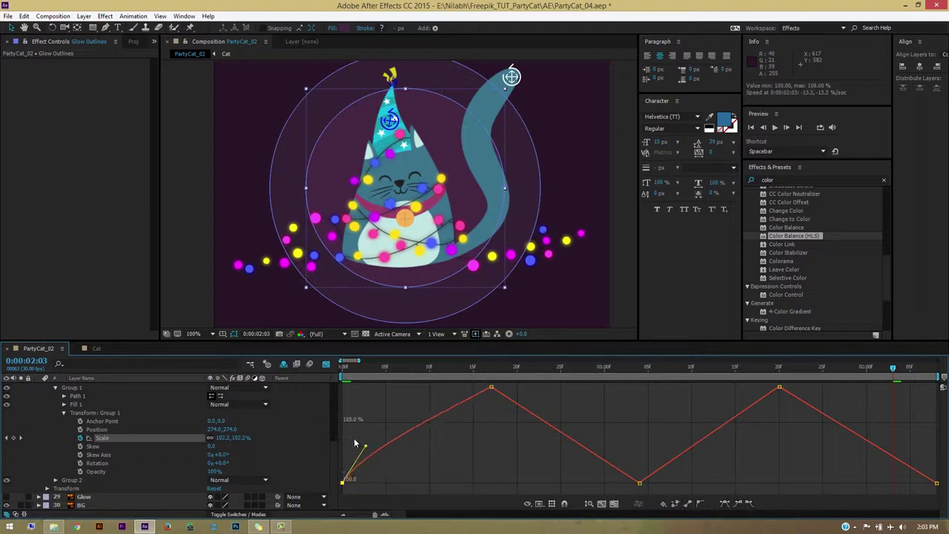
{"action": "left_click", "coordinate": [492, 388]}
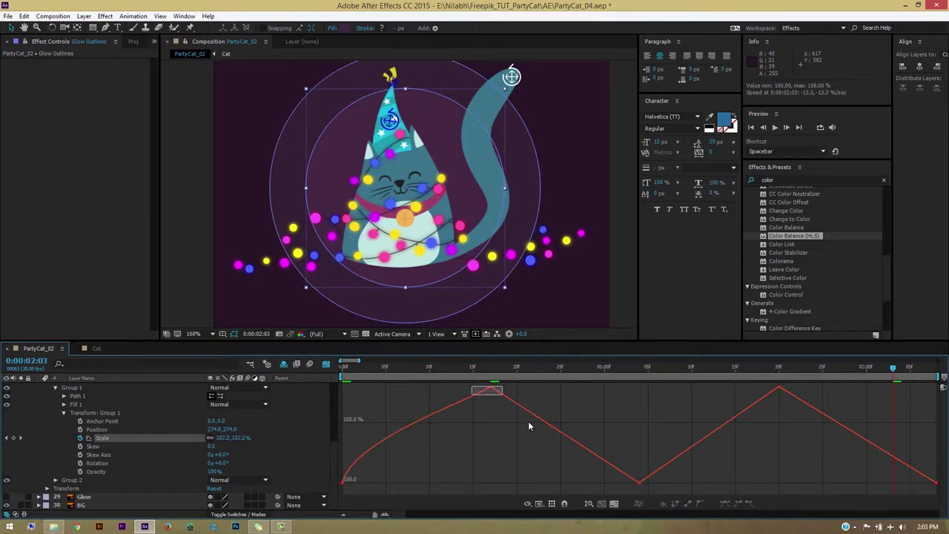
{"action": "left_click", "coordinate": [725, 503]}
{"action": "left_click_drag", "start_coordinate": [651, 455], "coordinate": [629, 493]}
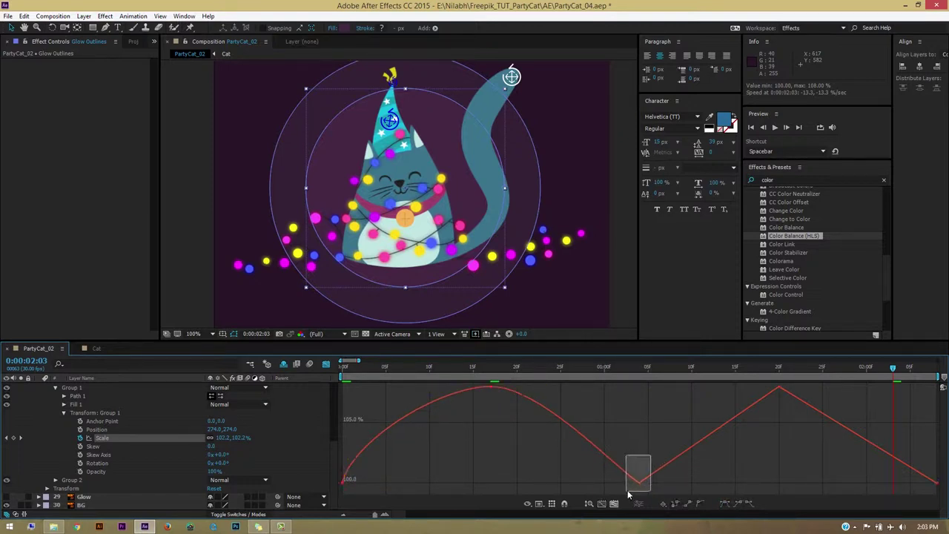
{"action": "left_click", "coordinate": [749, 503]}
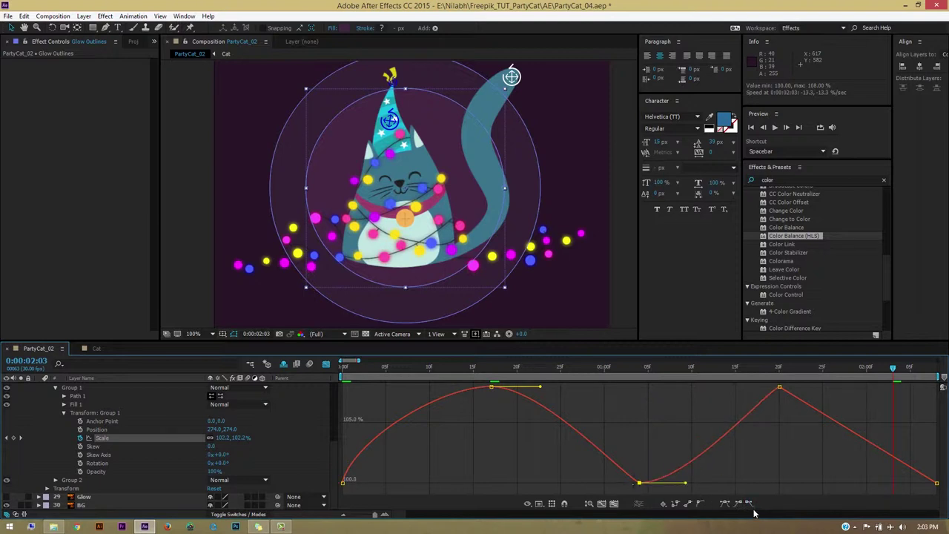
{"action": "left_click_drag", "start_coordinate": [591, 486], "coordinate": [627, 461]}
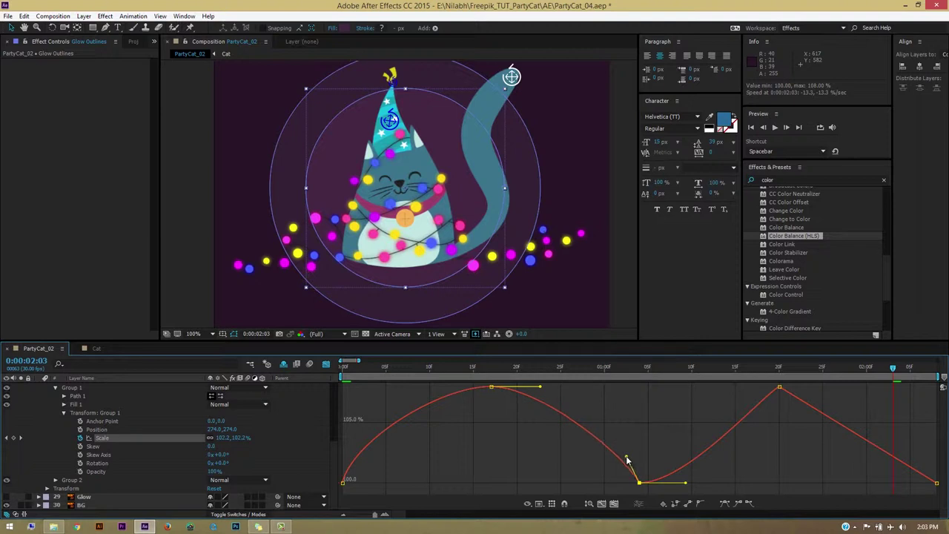
{"action": "left_click_drag", "start_coordinate": [541, 387], "coordinate": [555, 388]}
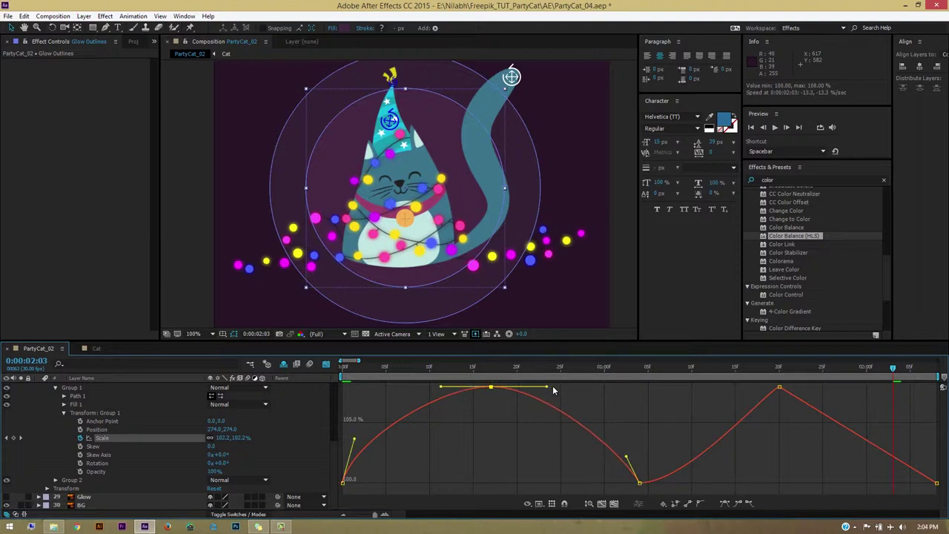
{"action": "mouse_move", "coordinate": [641, 482]}
{"action": "left_mouse_down"}
{"action": "mouse_move", "coordinate": [687, 485]}
{"action": "mouse_move", "coordinate": [650, 454]}
{"action": "left_mouse_up"}
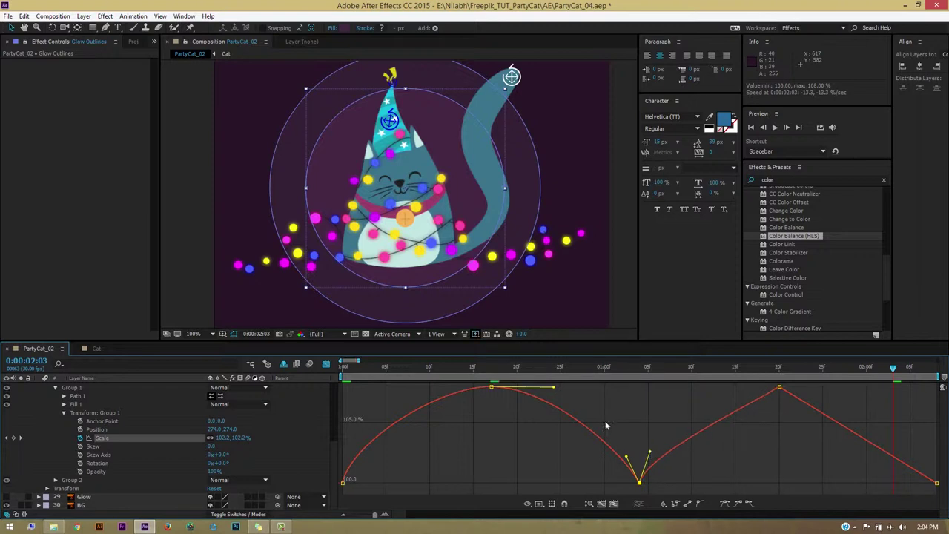
- Ease the second peak and final keyframe, then preview the smoothed pulse
{"action": "left_click", "coordinate": [779, 387]}
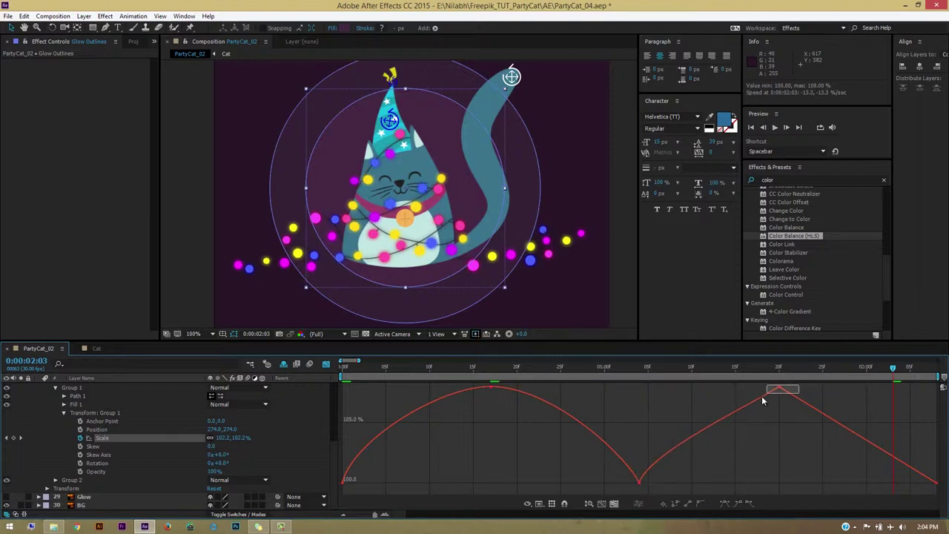
{"action": "left_click", "coordinate": [738, 504]}
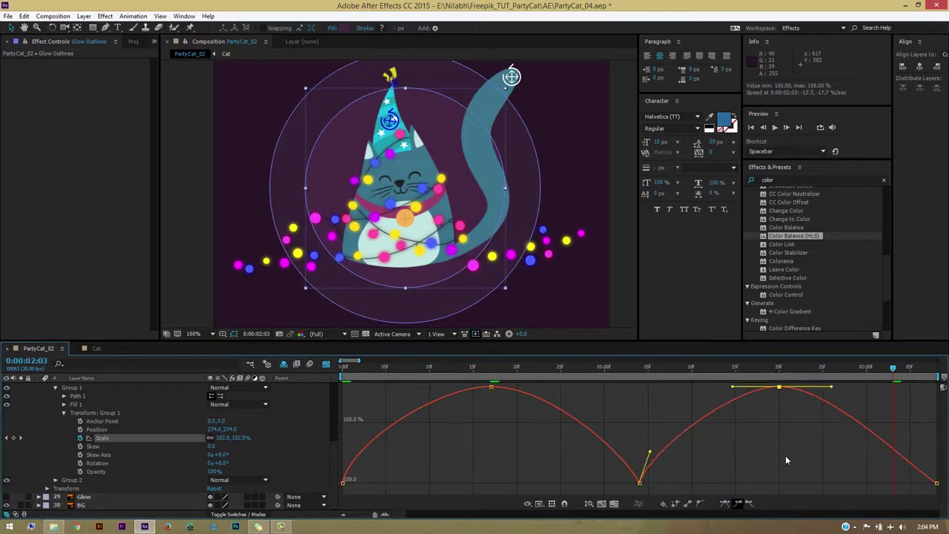
{"action": "left_click", "coordinate": [937, 483]}
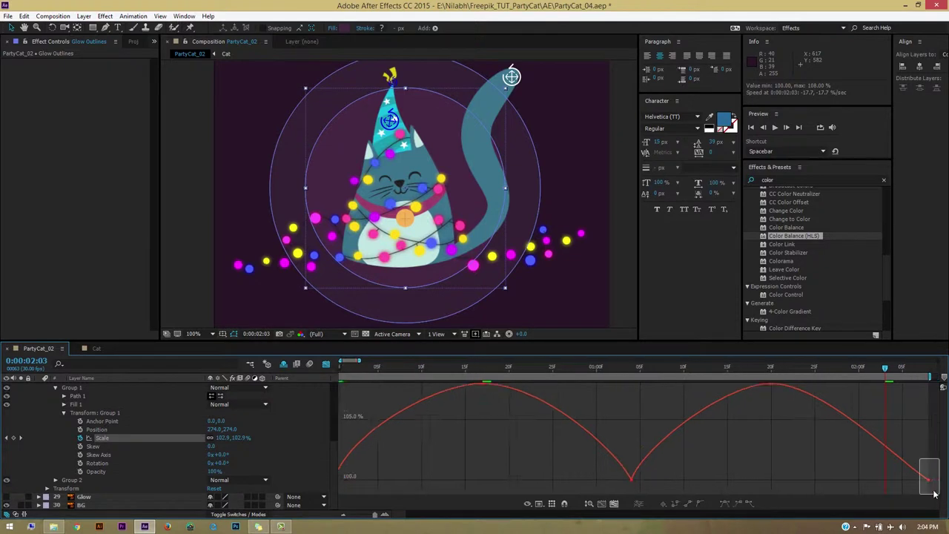
{"action": "left_click", "coordinate": [748, 504]}
{"action": "left_click_drag", "start_coordinate": [872, 476], "coordinate": [905, 448]}
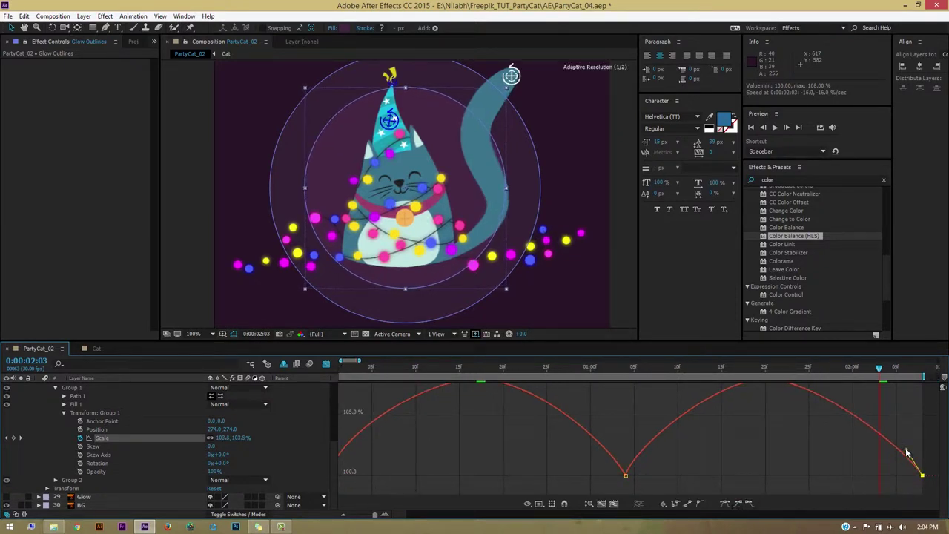
{"action": "left_click", "coordinate": [769, 449]}
{"action": "key", "text": "space"}
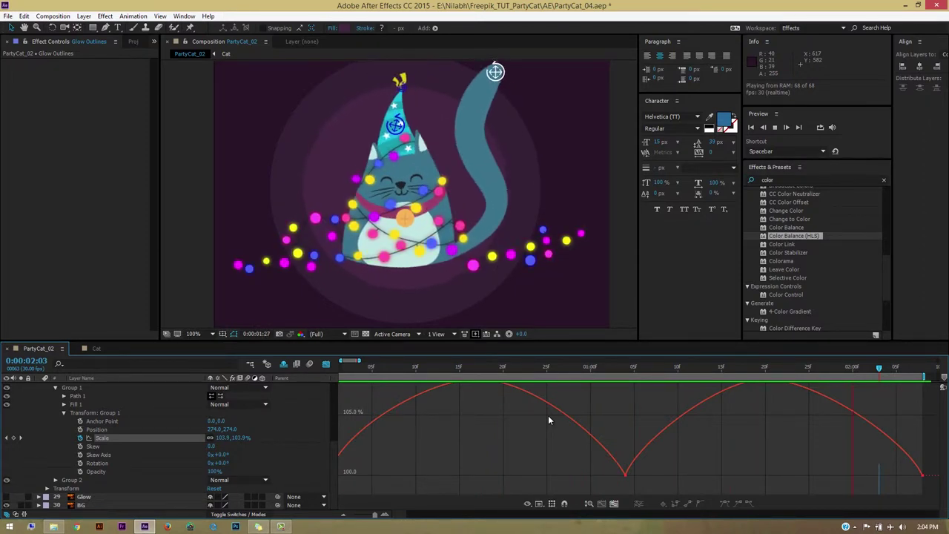
- Leave the Graph Editor, zoom out, and move the Scale keyframes closer, the second to 0:00:00:08
{"action": "key", "text": "space"}
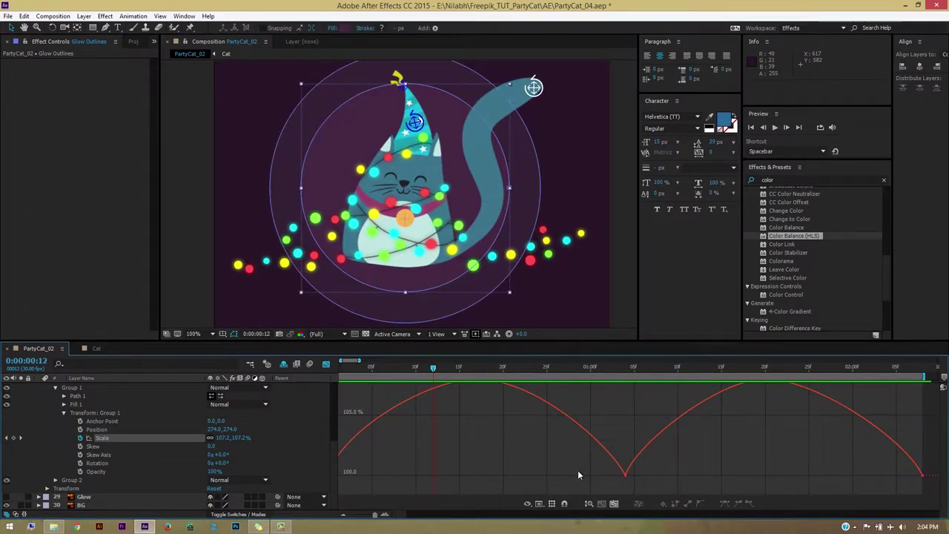
{"action": "left_click", "coordinate": [321, 368]}
{"action": "key", "text": "minus"}
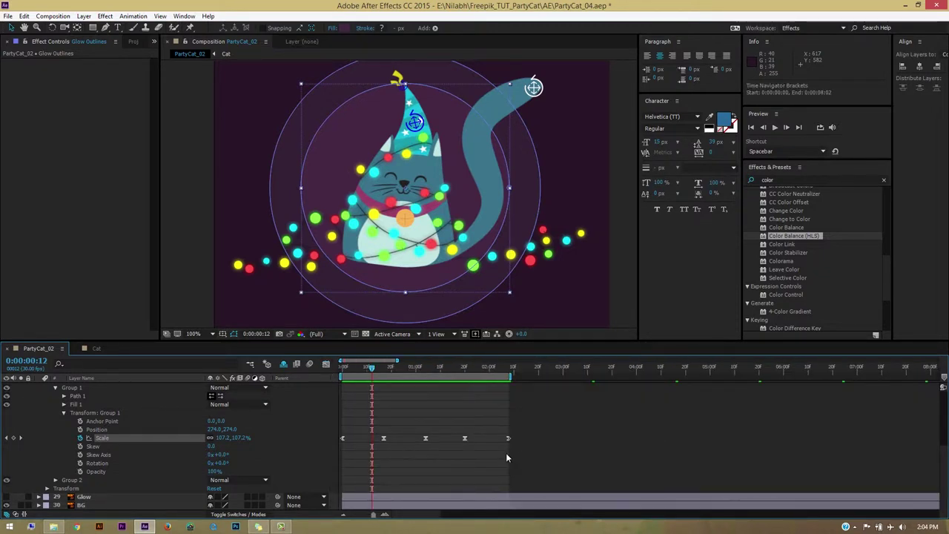
{"action": "key", "text": "minus"}
{"action": "key", "text": "minus"}
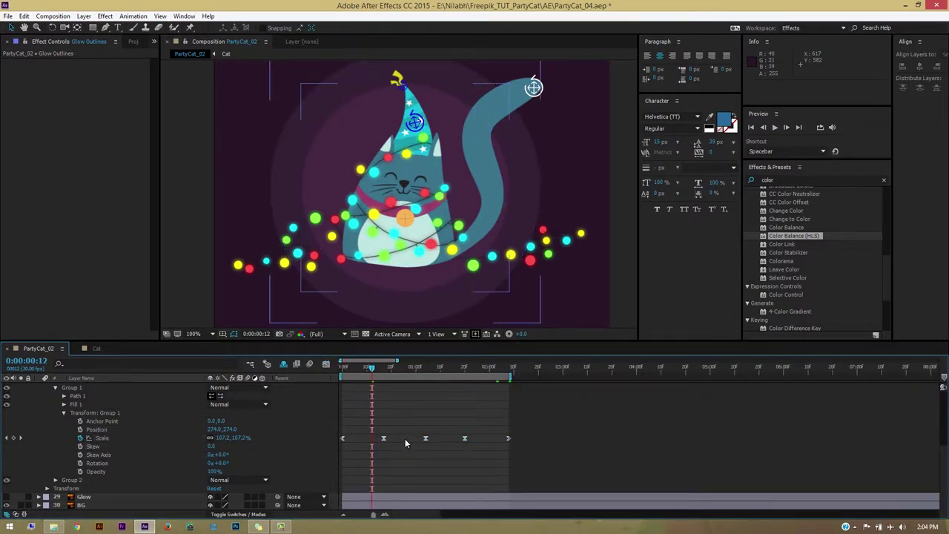
{"action": "left_click_drag", "start_coordinate": [384, 438], "coordinate": [362, 438]}
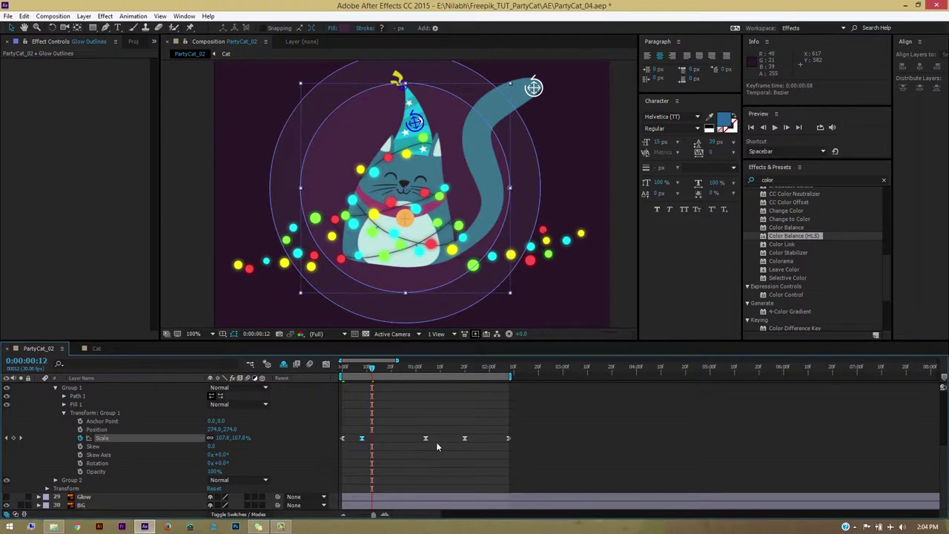
{"action": "mouse_move", "coordinate": [421, 439]}
{"action": "left_mouse_down"}
{"action": "mouse_move", "coordinate": [384, 438]}
{"action": "mouse_move", "coordinate": [426, 444]}
{"action": "left_mouse_up"}
- Paste copies of the Scale keyframes further along the timeline and preview the faster pulse
{"action": "left_click", "coordinate": [462, 438]}
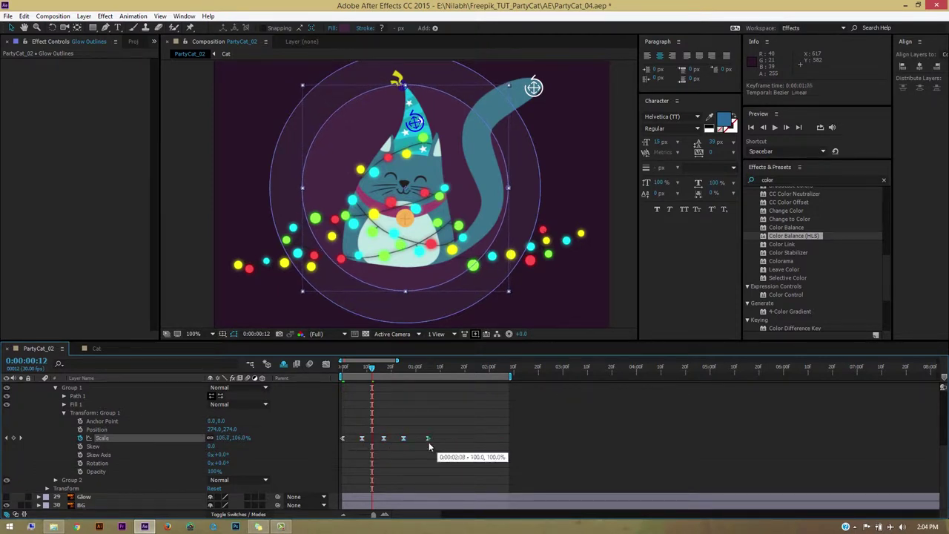
{"action": "key", "text": "ctrl+v"}
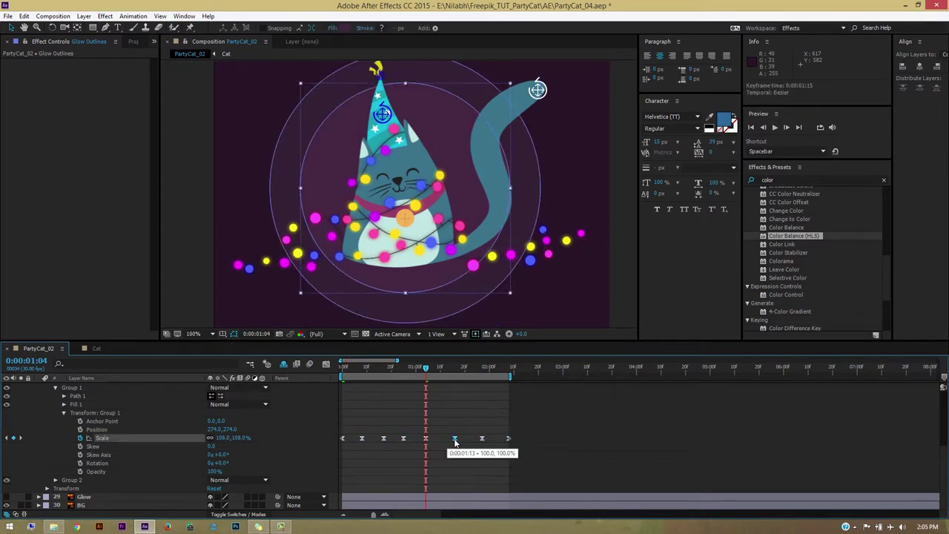
{"action": "key", "text": "space"}
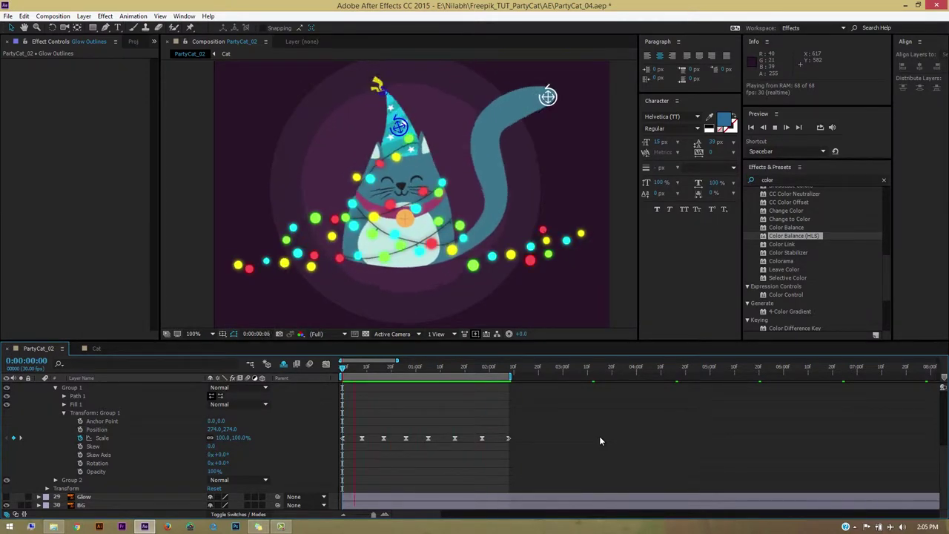
{"action": "left_click", "coordinate": [385, 367]}
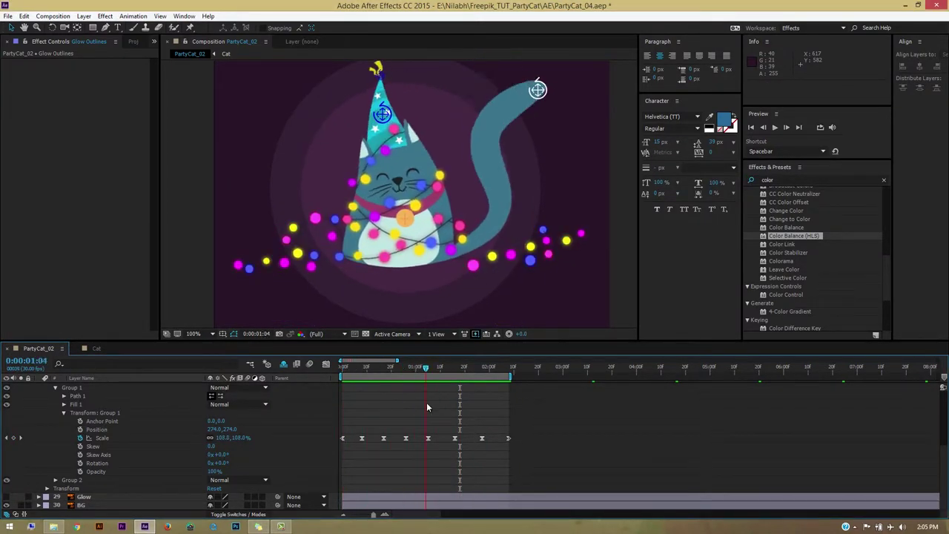
{"action": "left_click", "coordinate": [428, 439]}
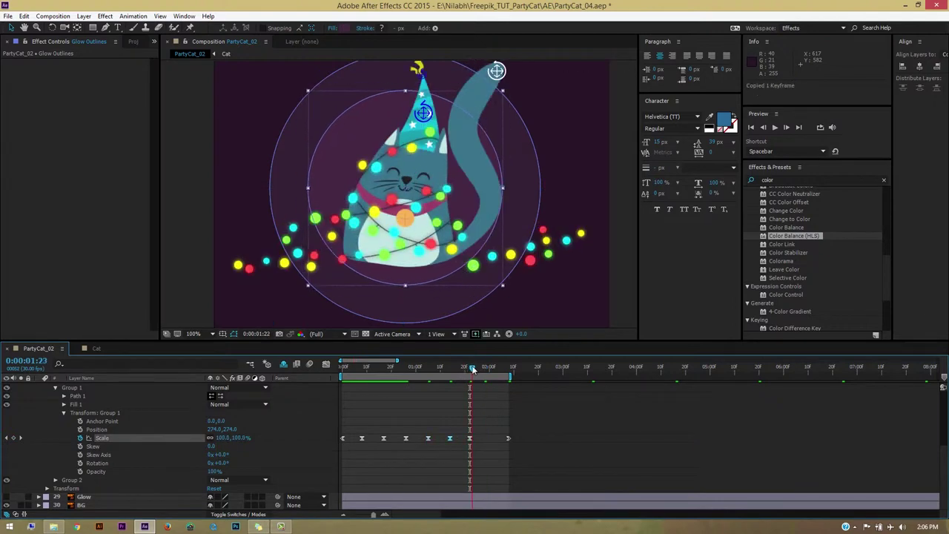
{"action": "key", "text": "ctrl+v"}
{"action": "key", "text": "ctrl+v"}
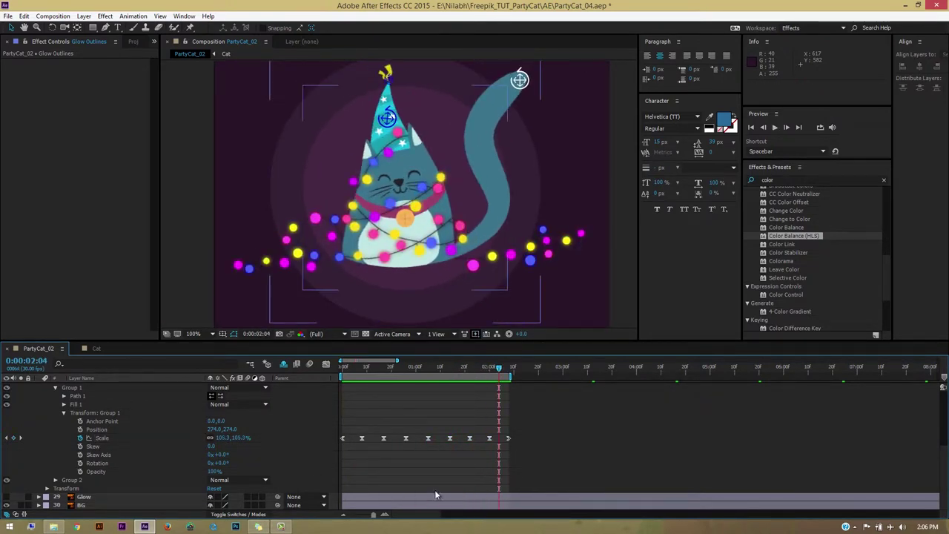
- Give Group 2's Scale a loopOut("cycle") expression and shift its keyframes to offset its pulse
{"action": "key", "text": "s"}
{"action": "key", "text": "s"}
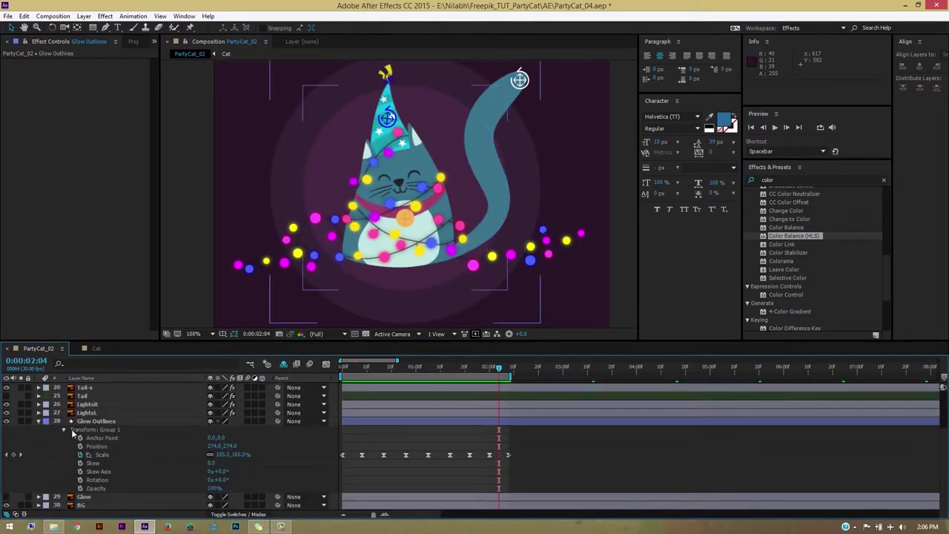
{"action": "scroll", "coordinate": [111, 445], "scroll_direction": "down", "scroll_amount": 3}
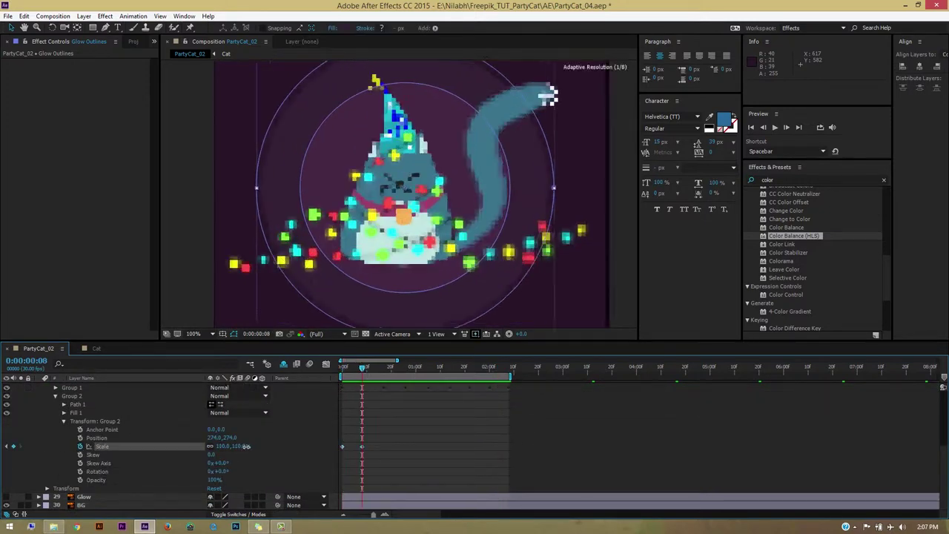
{"action": "left_click", "coordinate": [185, 447]}
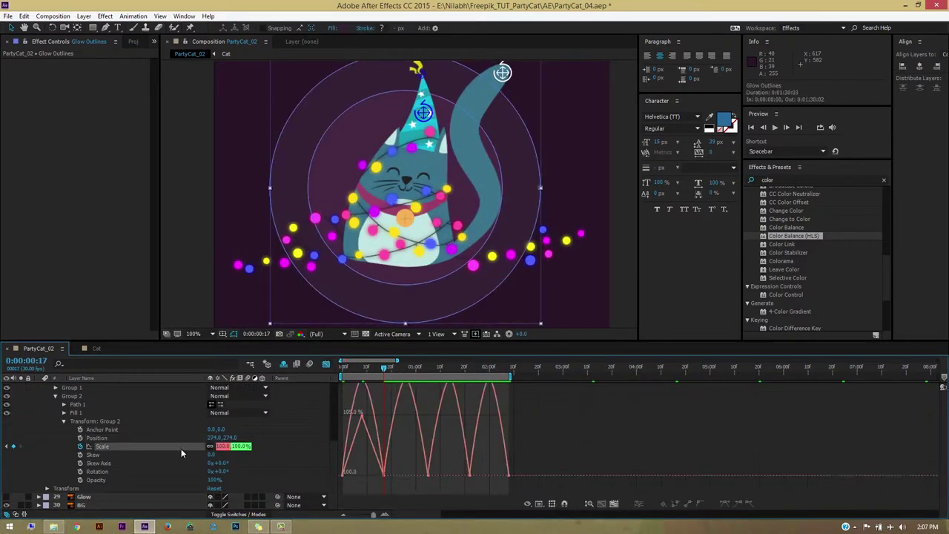
{"action": "left_click", "coordinate": [412, 428]}
{"action": "left_click", "coordinate": [325, 364]}
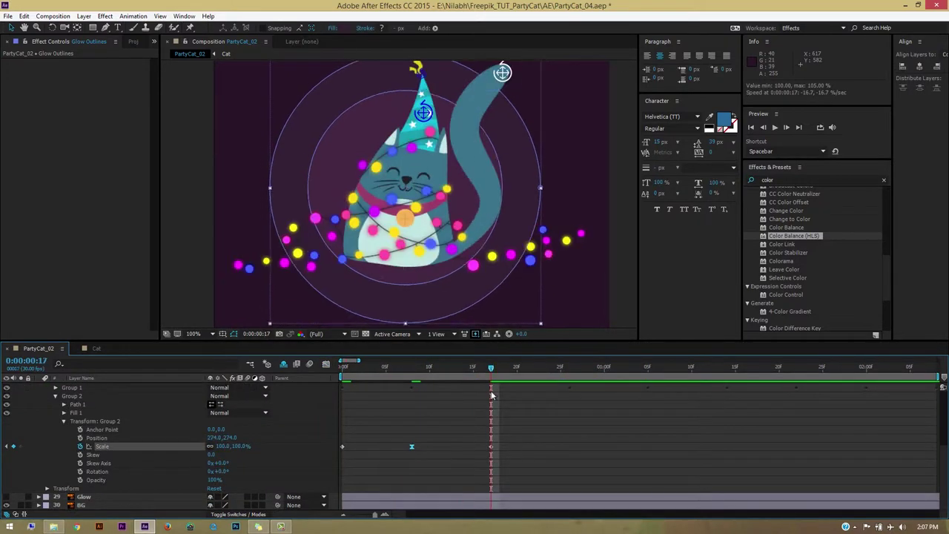
{"action": "key", "text": "alt+shift+equal"}
{"action": "type", "text": "loopOut(\"cycle\")"}
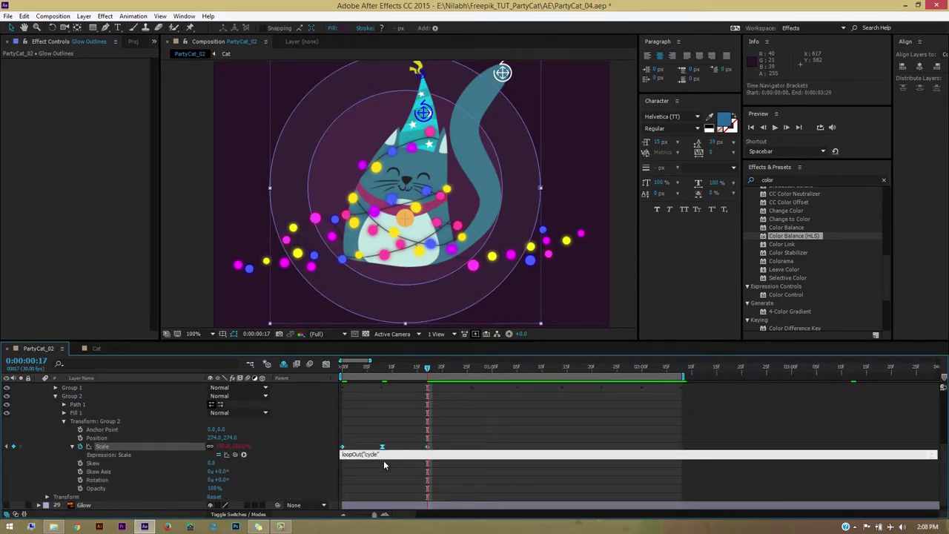
{"action": "key", "text": "KP_Enter"}
{"action": "key", "text": "space"}
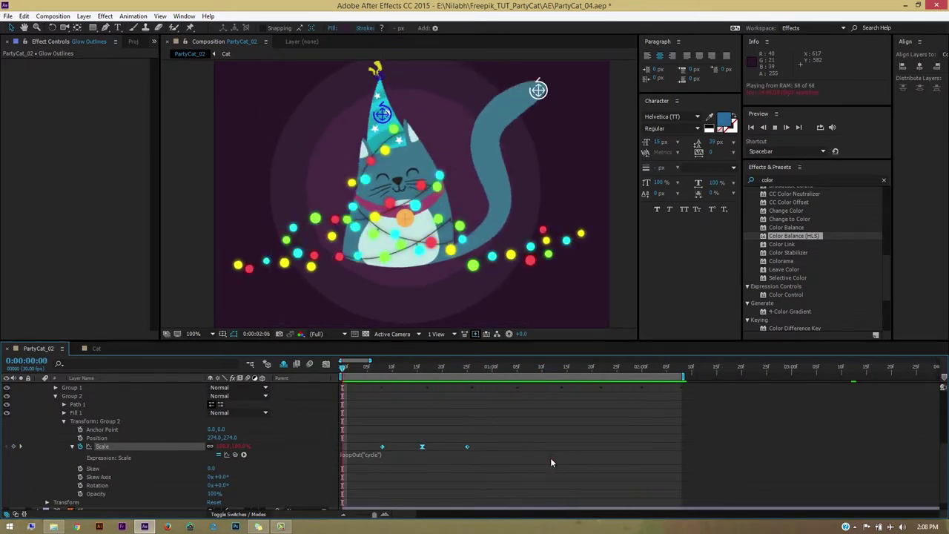
{"action": "left_click_drag", "start_coordinate": [422, 446], "coordinate": [342, 447]}
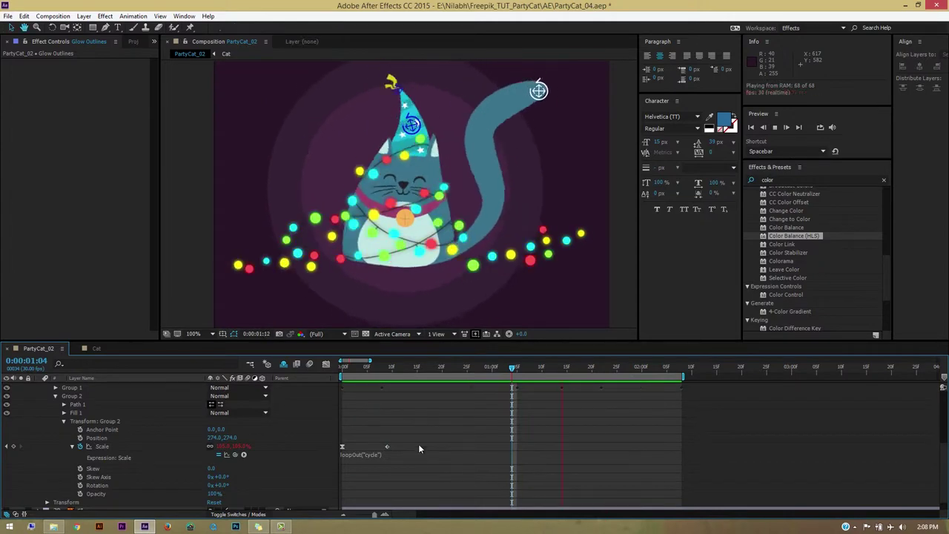
{"action": "left_click_drag", "start_coordinate": [419, 446], "coordinate": [437, 447]}
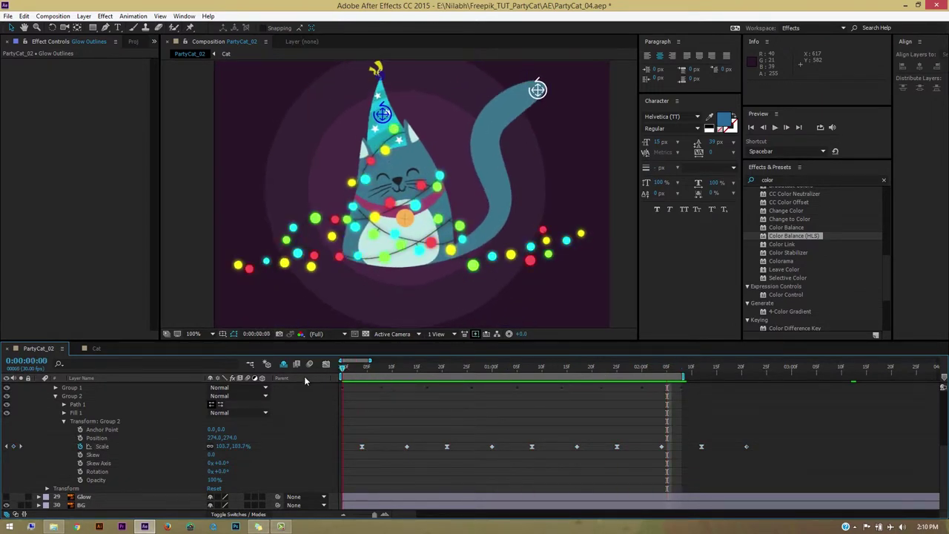
- Preview the pulsing glow rings with only animated Scale properties shown, then return to frame one
{"action": "key", "text": "space"}
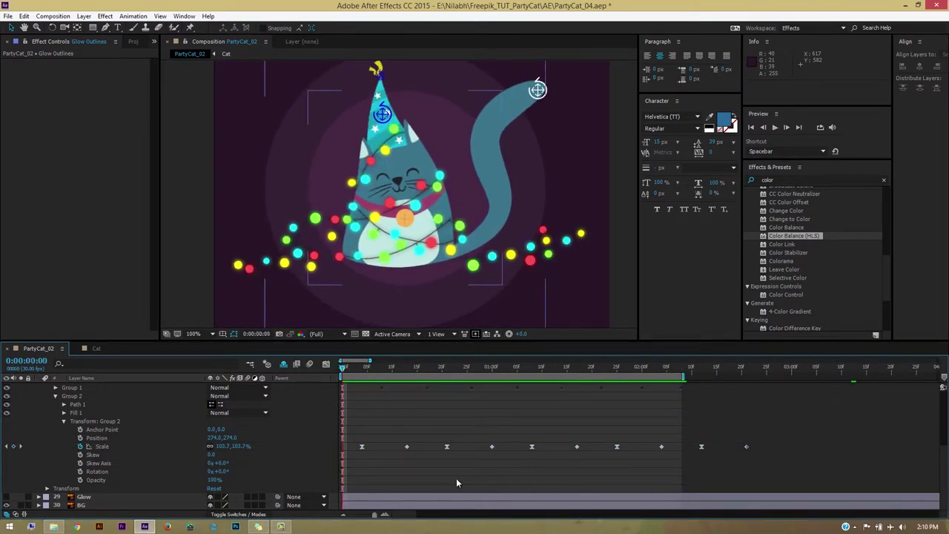
{"action": "key", "text": "space"}
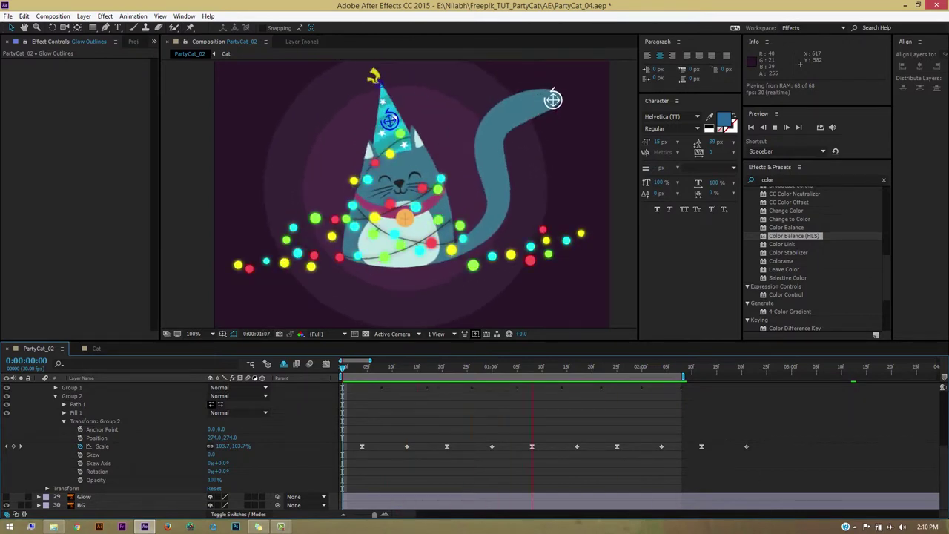
{"action": "scroll", "coordinate": [469, 406], "scroll_direction": "up", "scroll_amount": 1}
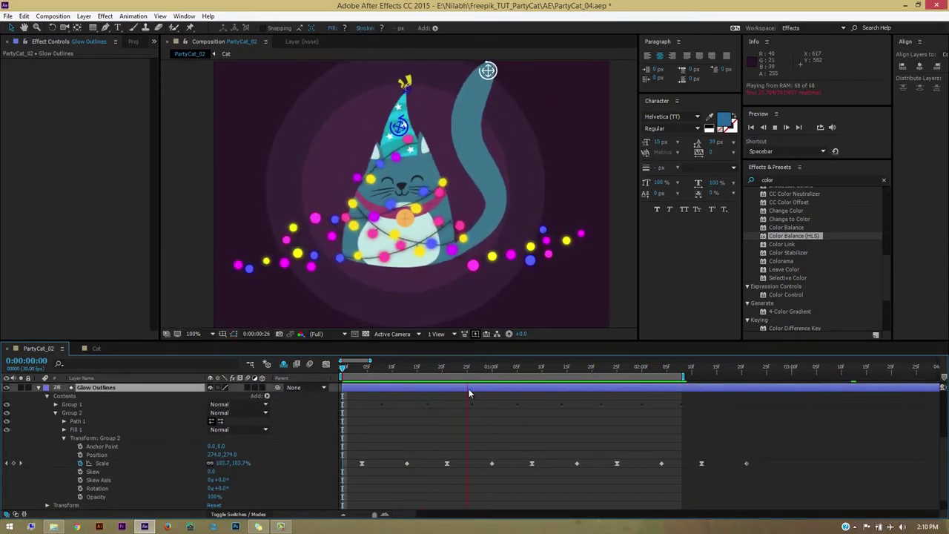
{"action": "key", "text": "u"}
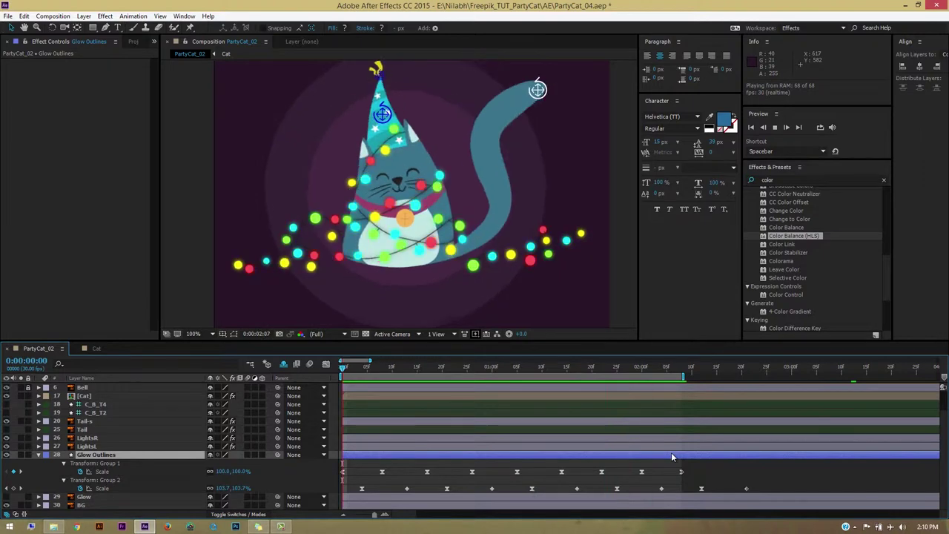
{"action": "key", "text": "space"}
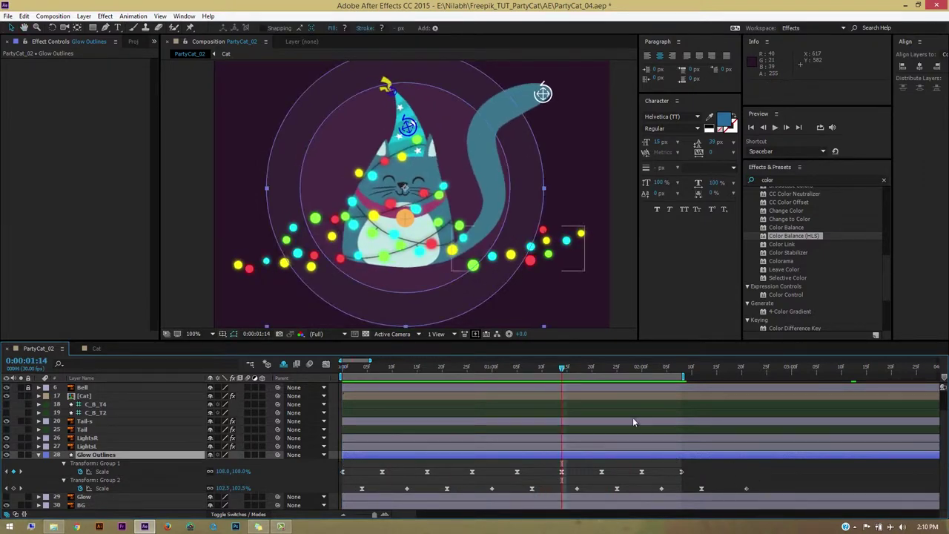
{"action": "key", "text": "Home"}
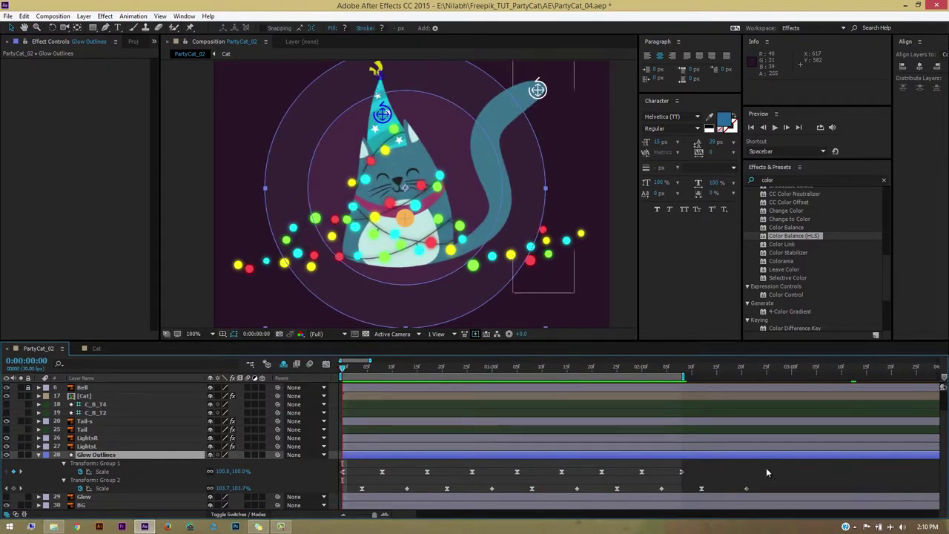
- Save the project as PartyCat_04.aep with Glow Outlines selected
{"action": "left_click", "coordinate": [788, 474]}
{"action": "scroll", "coordinate": [533, 324], "scroll_direction": "down", "scroll_amount": 1}
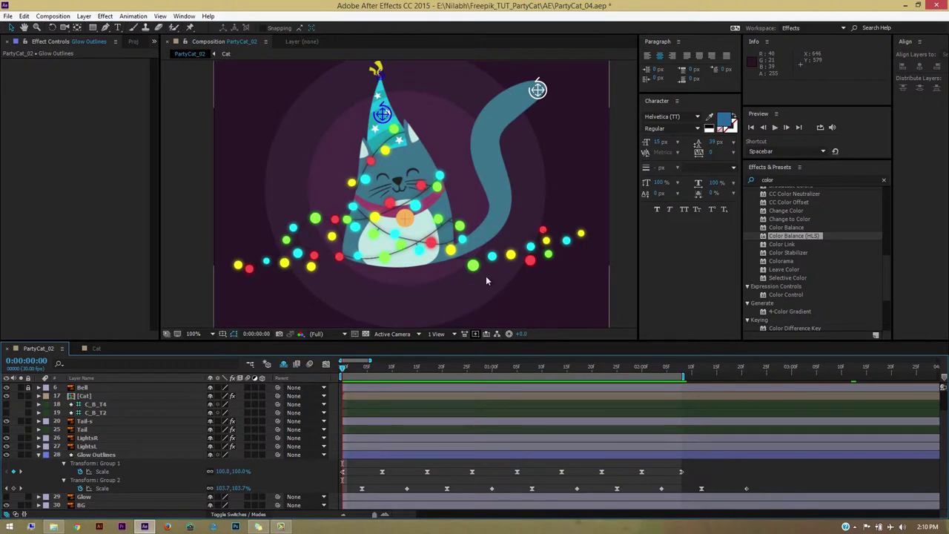
{"action": "scroll", "coordinate": [477, 272], "scroll_direction": "up", "scroll_amount": 1}
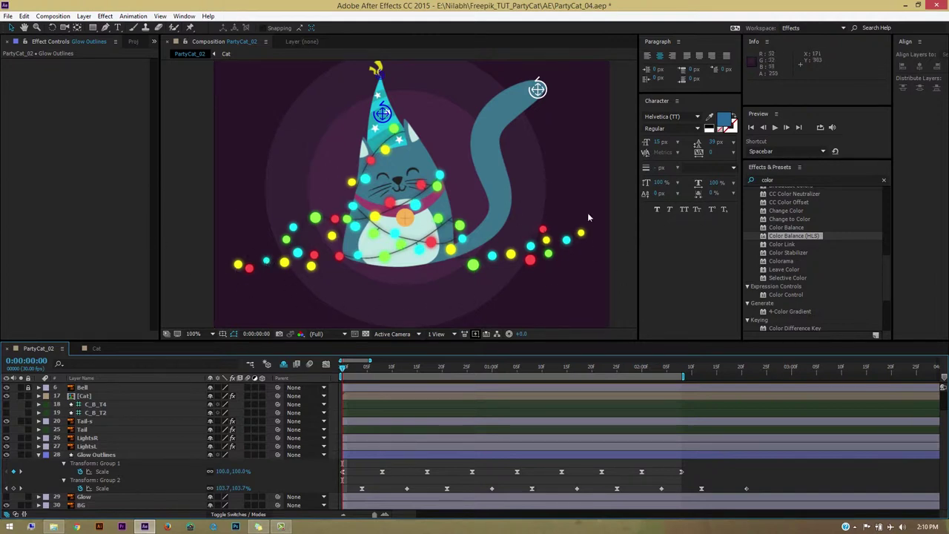
{"action": "scroll", "coordinate": [466, 271], "scroll_direction": "down", "scroll_amount": 1}
{"action": "scroll", "coordinate": [460, 267], "scroll_direction": "up", "scroll_amount": 1}
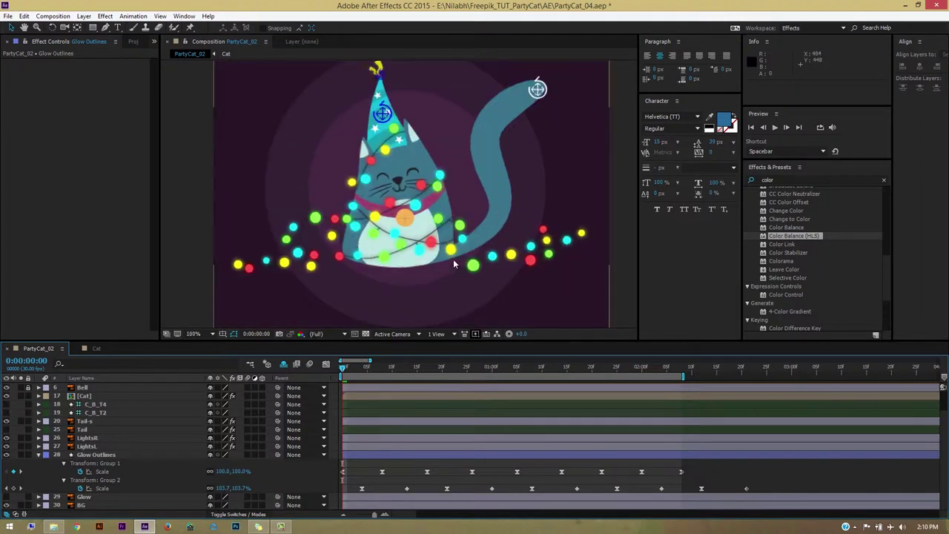
{"action": "left_click", "coordinate": [552, 457]}
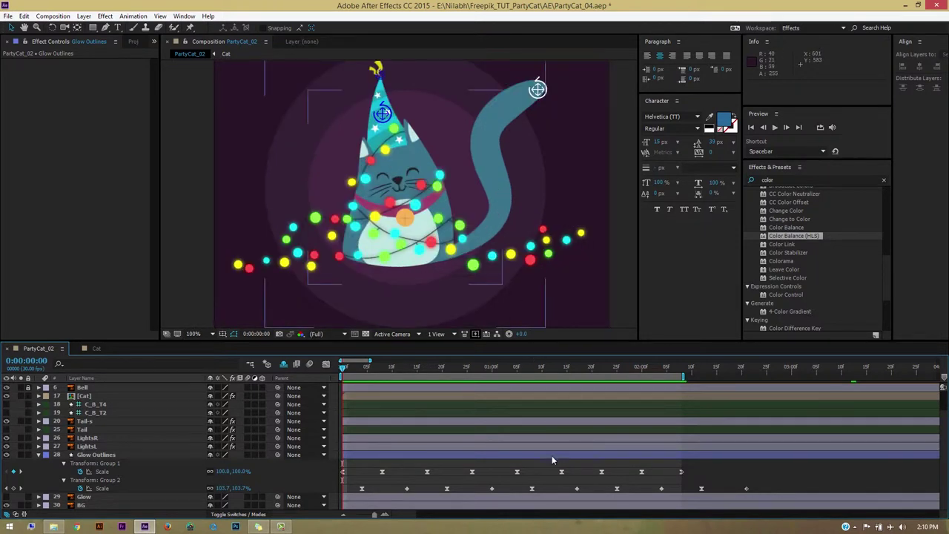
{"action": "key", "text": "ctrl+s"}
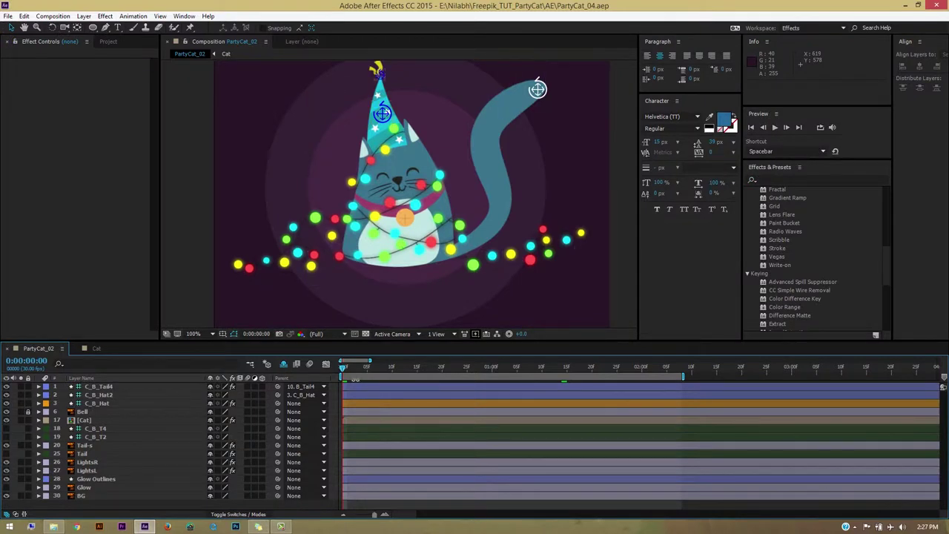
- Draw a wide ellipse across the cat's lower body and nudge it slightly lower
{"action": "left_click_drag", "start_coordinate": [345, 368], "coordinate": [338, 373]}
{"action": "left_click", "coordinate": [93, 27]}
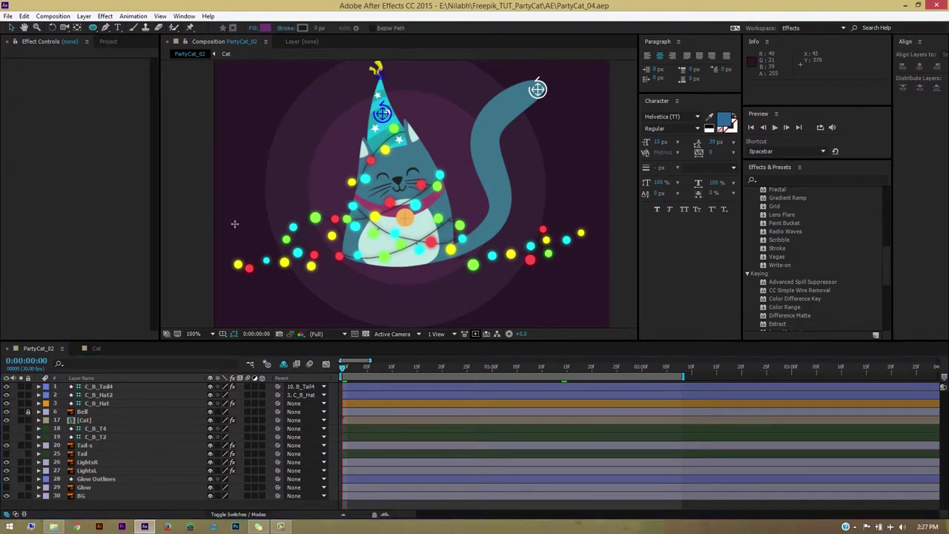
{"action": "mouse_move", "coordinate": [235, 224]}
{"action": "left_mouse_down"}
{"action": "mouse_move", "coordinate": [338, 266]}
{"action": "mouse_move", "coordinate": [595, 267]}
{"action": "left_mouse_up"}
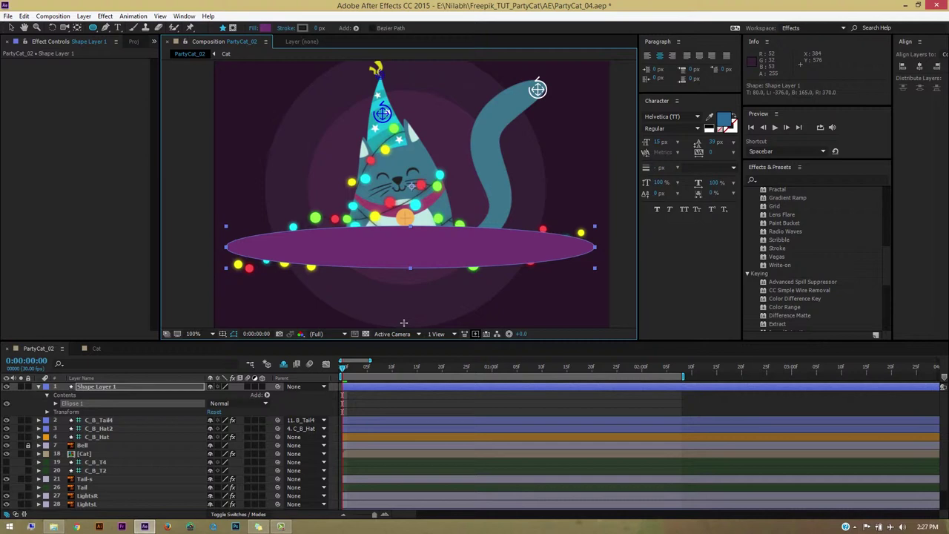
{"action": "key", "text": "v"}
{"action": "left_click_drag", "start_coordinate": [458, 245], "coordinate": [458, 258]}
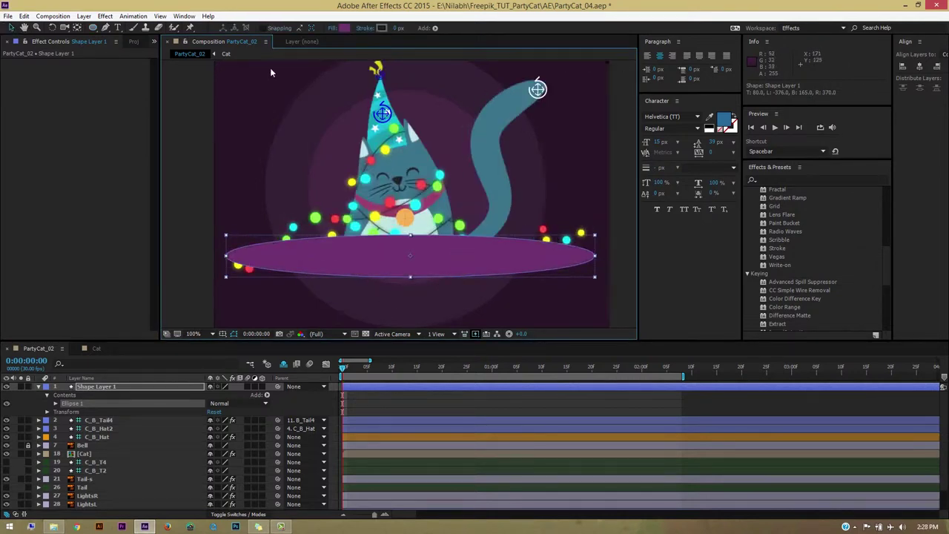
- Set the ellipse fill to the dark purple #442744 sampled from the background
{"action": "left_click", "coordinate": [344, 28]}
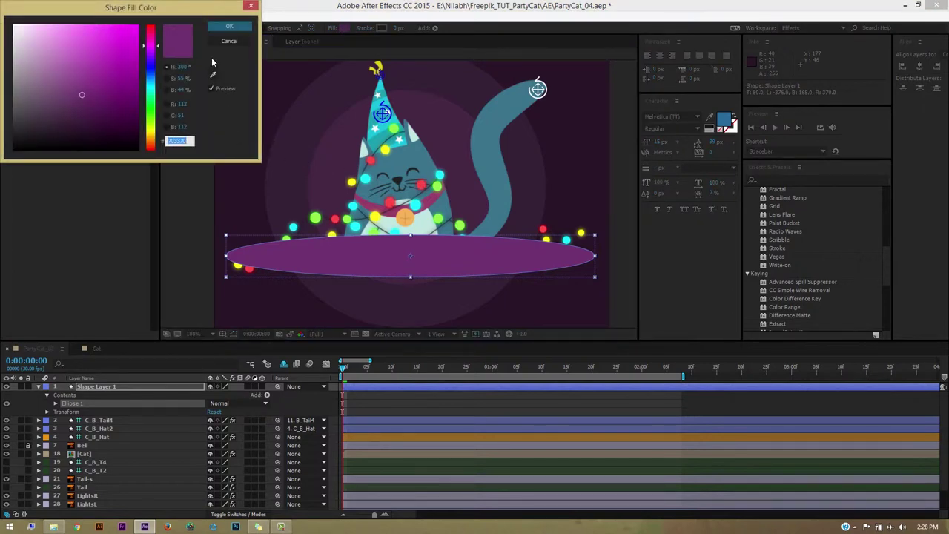
{"action": "left_click", "coordinate": [212, 74]}
{"action": "left_click", "coordinate": [340, 146]}
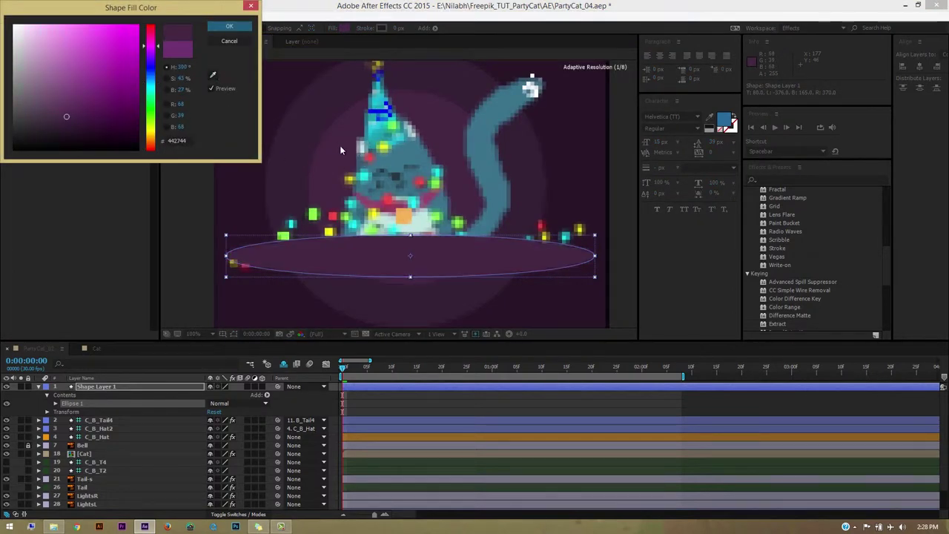
{"action": "key", "text": "Return"}
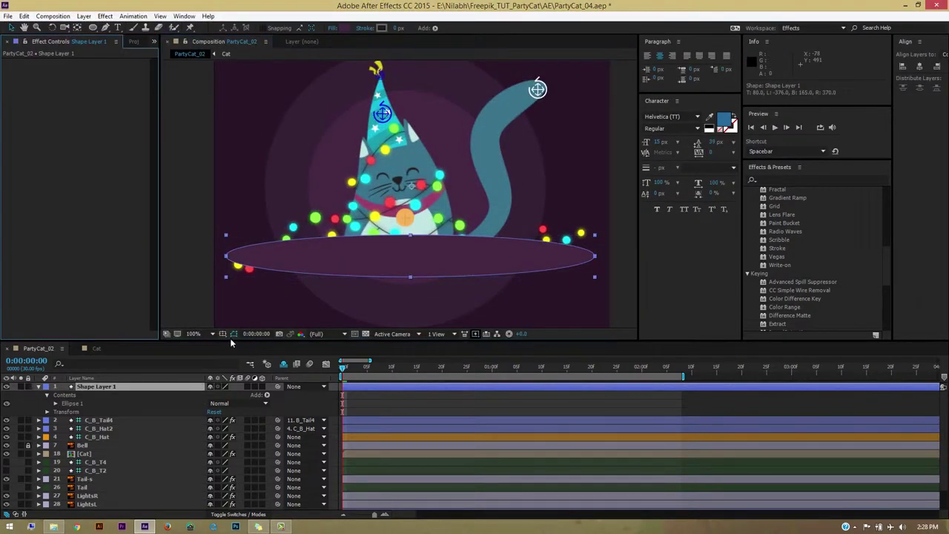
{"action": "left_click", "coordinate": [448, 257]}
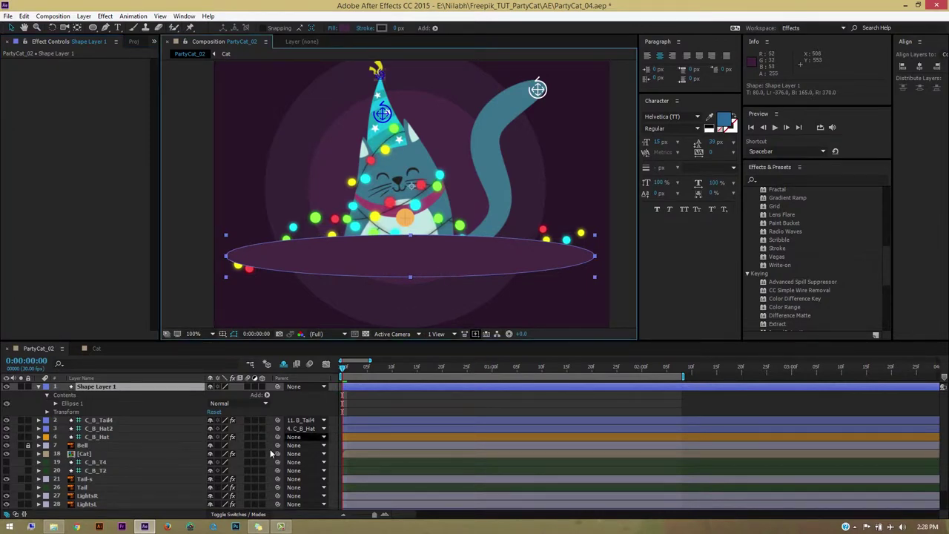
- Rename the new shape layer to BGGlow
{"action": "right_click", "coordinate": [94, 386]}
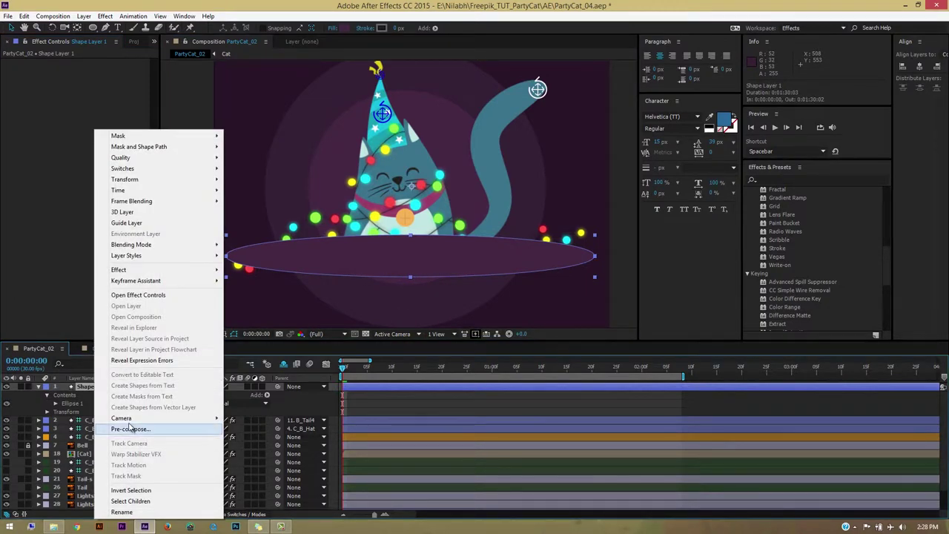
{"action": "left_click", "coordinate": [125, 512]}
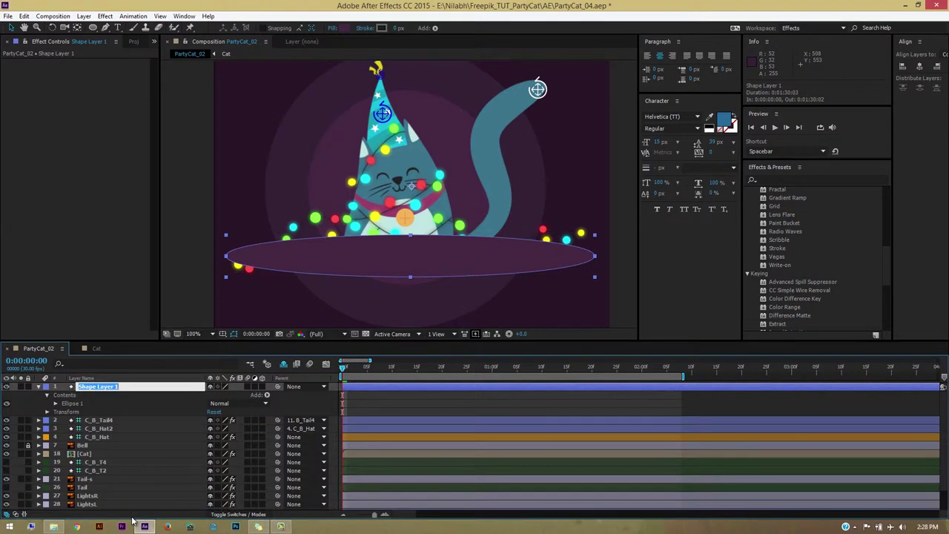
{"action": "type", "text": "BGGlow"}
{"action": "key", "text": "Return"}
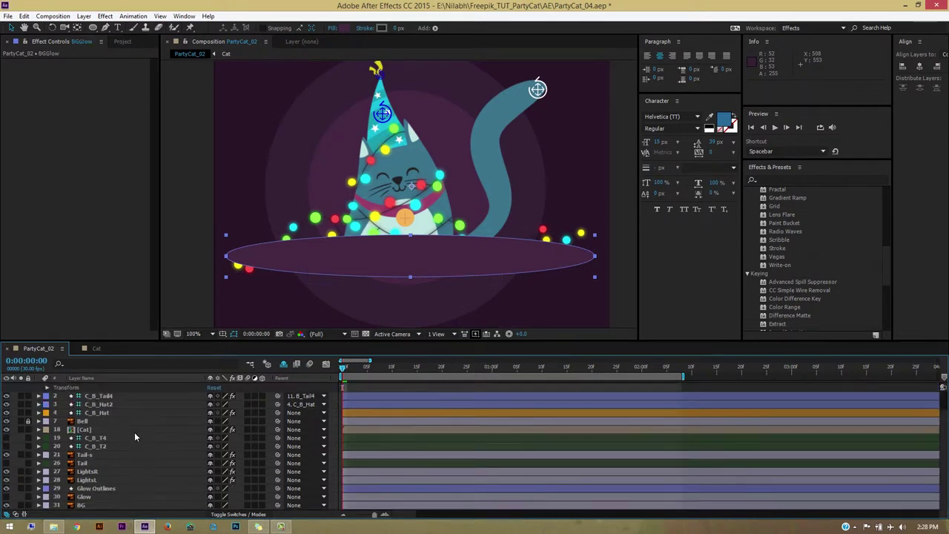
- Move BGGlow beneath the string-light layers and give it the Fuchsia label
{"action": "left_click_drag", "start_coordinate": [104, 392], "coordinate": [108, 489]}
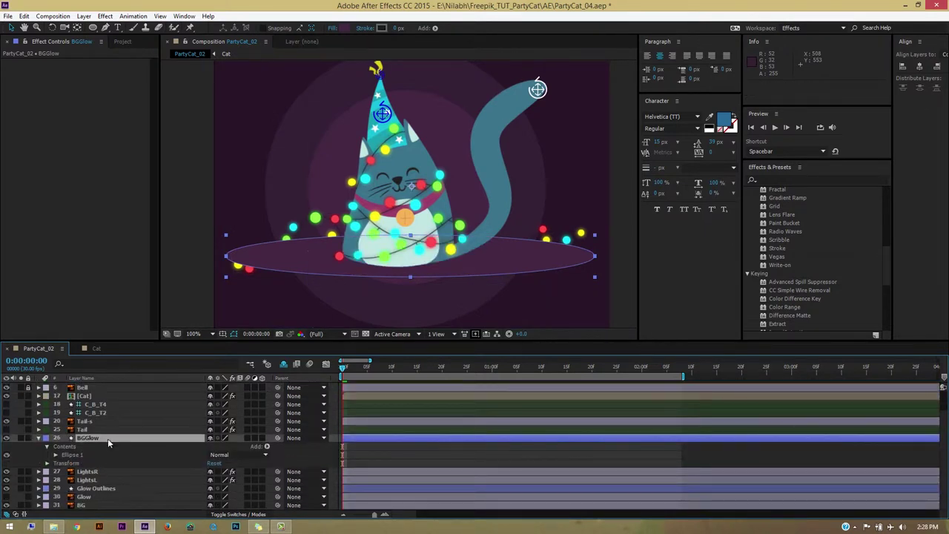
{"action": "left_click_drag", "start_coordinate": [106, 439], "coordinate": [112, 483]}
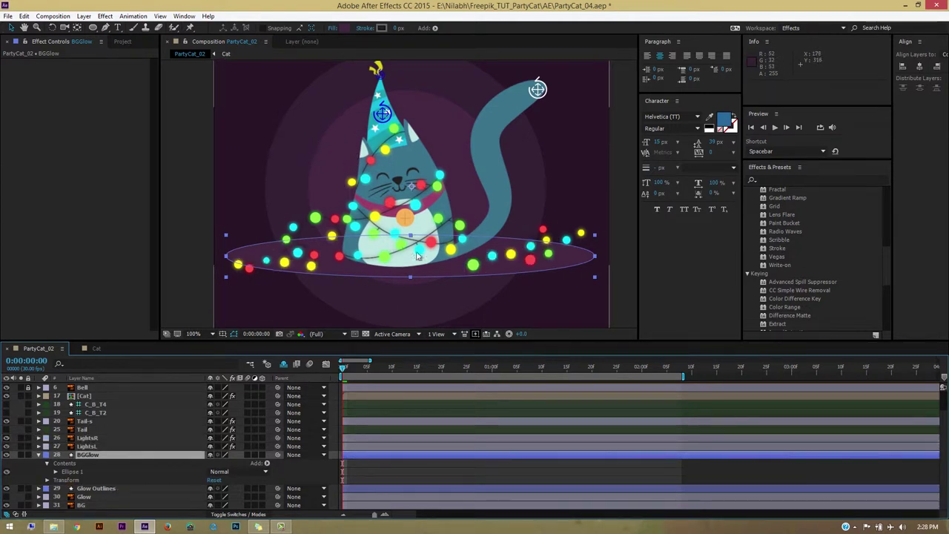
{"action": "left_click", "coordinate": [38, 455]}
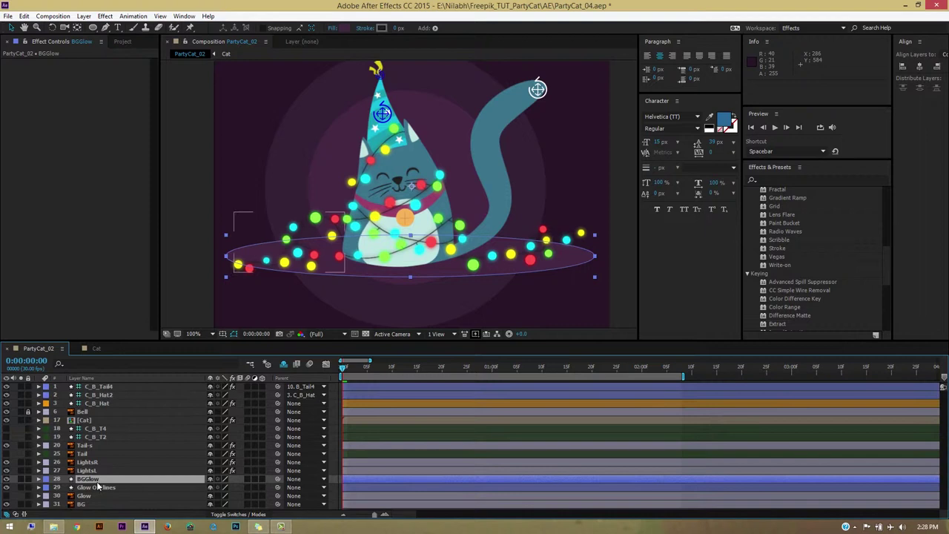
{"action": "left_click", "coordinate": [48, 480]}
{"action": "left_click", "coordinate": [89, 443]}
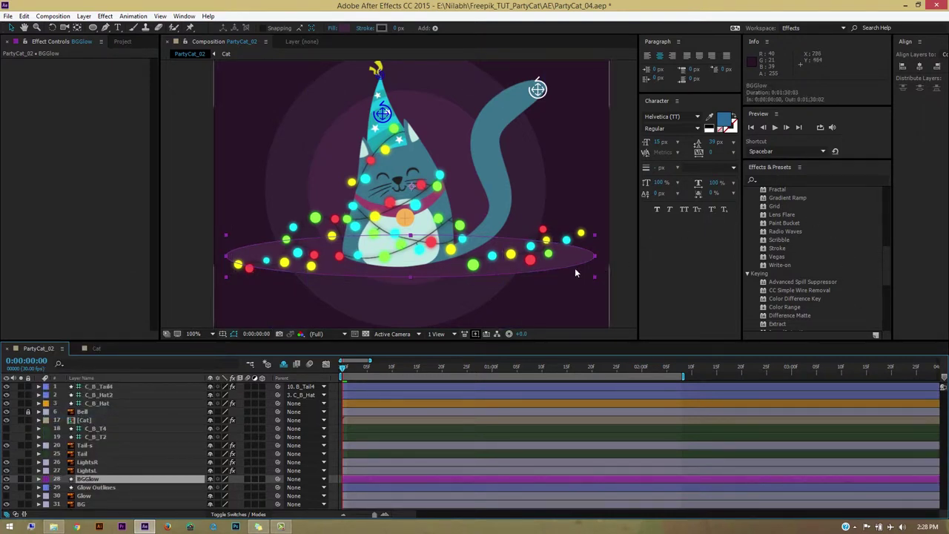
{"action": "left_click", "coordinate": [665, 320]}
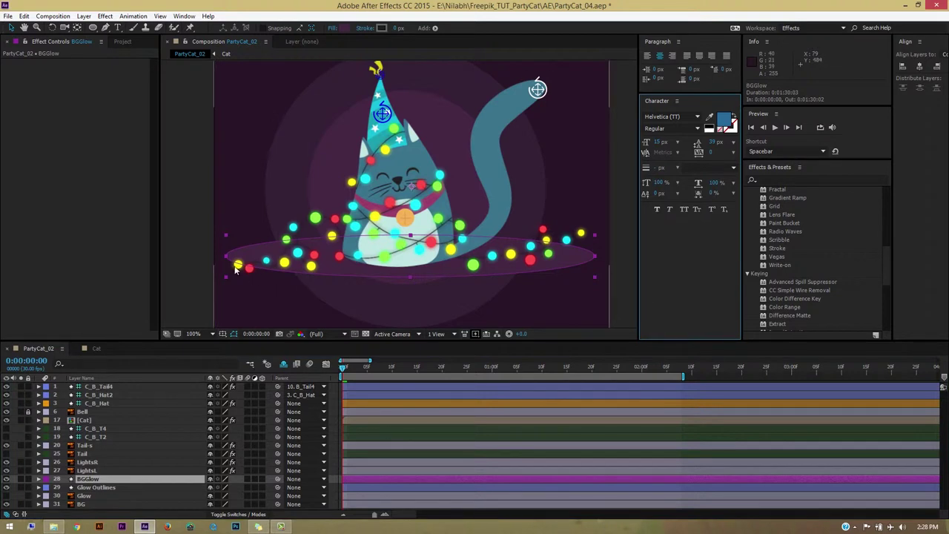
{"action": "left_click", "coordinate": [786, 180]}
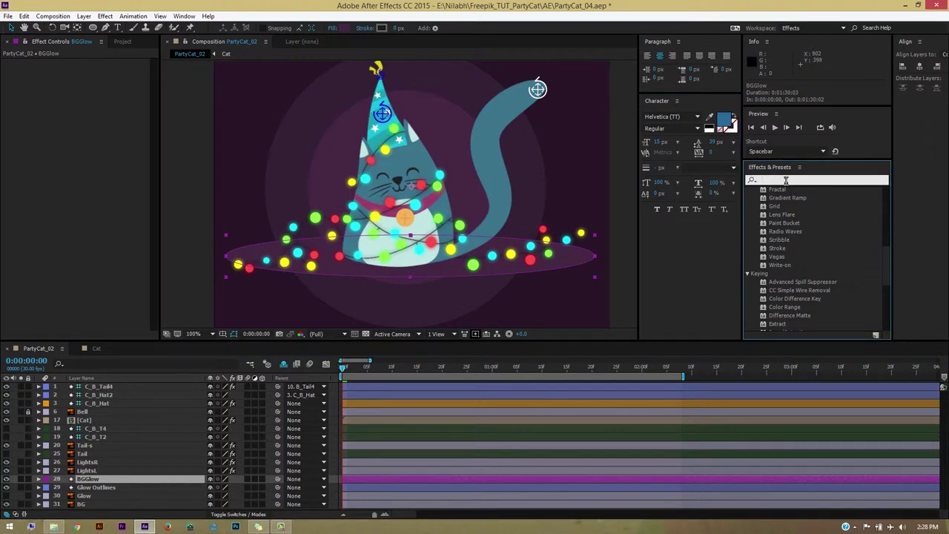
- Search Effects & Presets for 'matte' and drop Refine Soft Matte onto the BGGlow layer
{"action": "type", "text": "choker"}
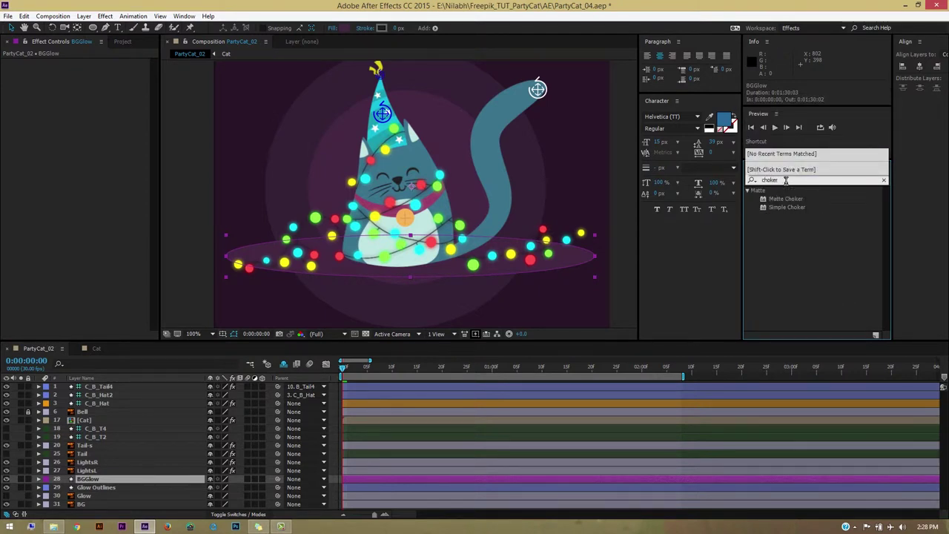
{"action": "key", "text": "BackSpace"}
{"action": "key", "text": "BackSpace"}
{"action": "key", "text": "BackSpace"}
{"action": "type", "text": "matte"}
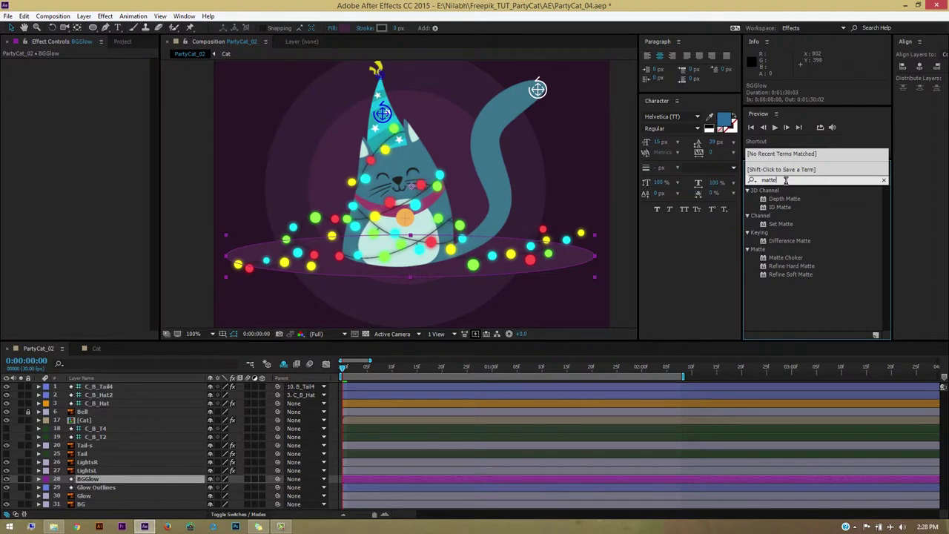
{"action": "left_click", "coordinate": [797, 293]}
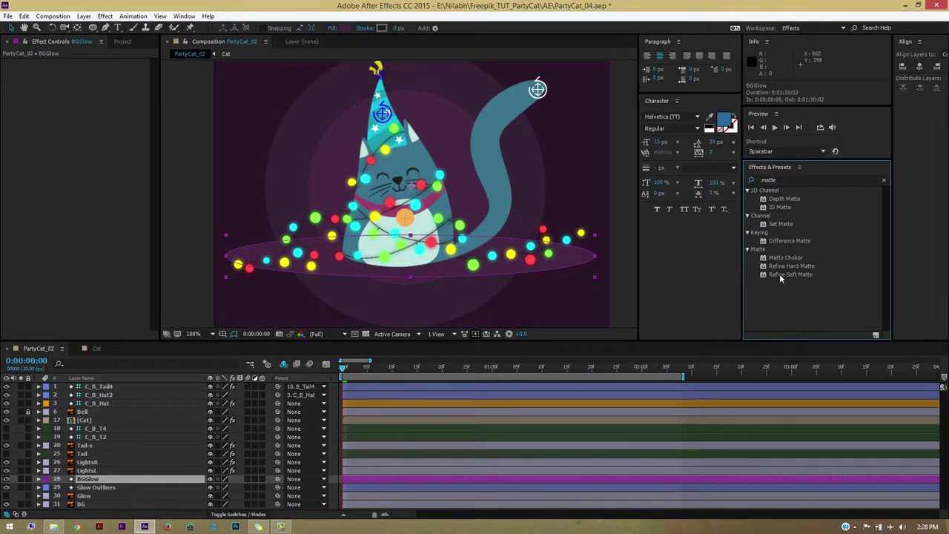
{"action": "left_click_drag", "start_coordinate": [786, 275], "coordinate": [93, 480]}
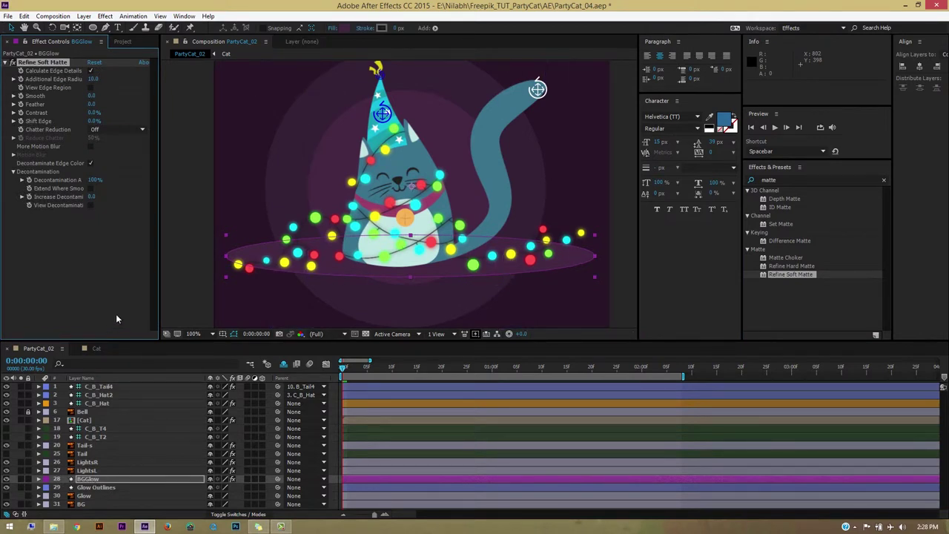
- Change the BGGlow ellipse fill colour to purple #7A297A
{"action": "left_click", "coordinate": [350, 28]}
{"action": "mouse_move", "coordinate": [111, 110]}
{"action": "left_mouse_down"}
{"action": "mouse_move", "coordinate": [90, 88]}
{"action": "mouse_move", "coordinate": [105, 71]}
{"action": "mouse_move", "coordinate": [96, 89]}
{"action": "left_mouse_up"}
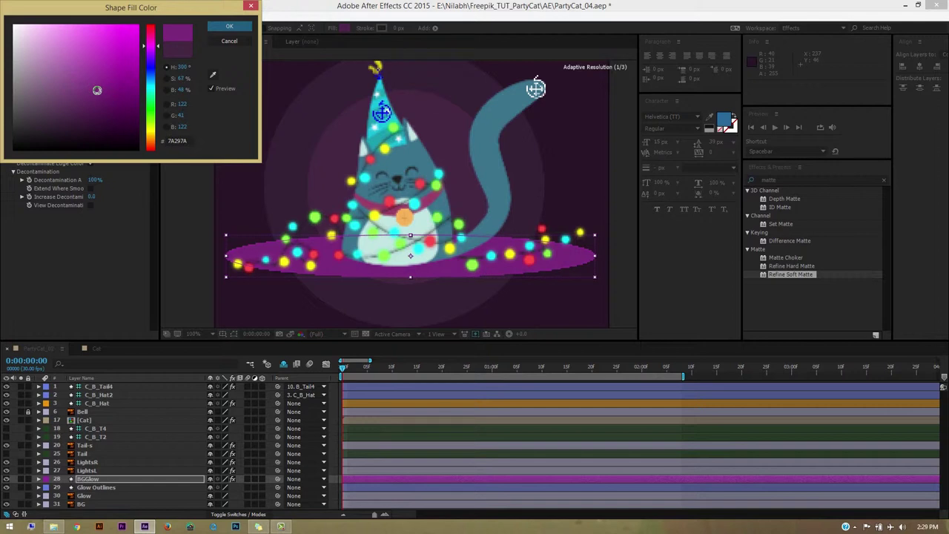
{"action": "left_click", "coordinate": [229, 26]}
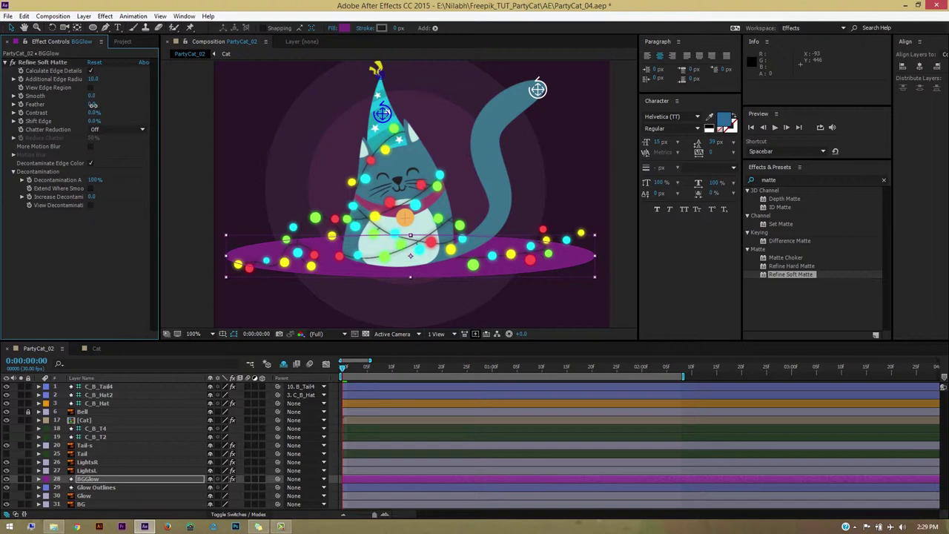
- Set Refine Soft Matte's Feather to 55.5 and Smooth to 31.4
{"action": "left_click_drag", "start_coordinate": [93, 104], "coordinate": [199, 109]}
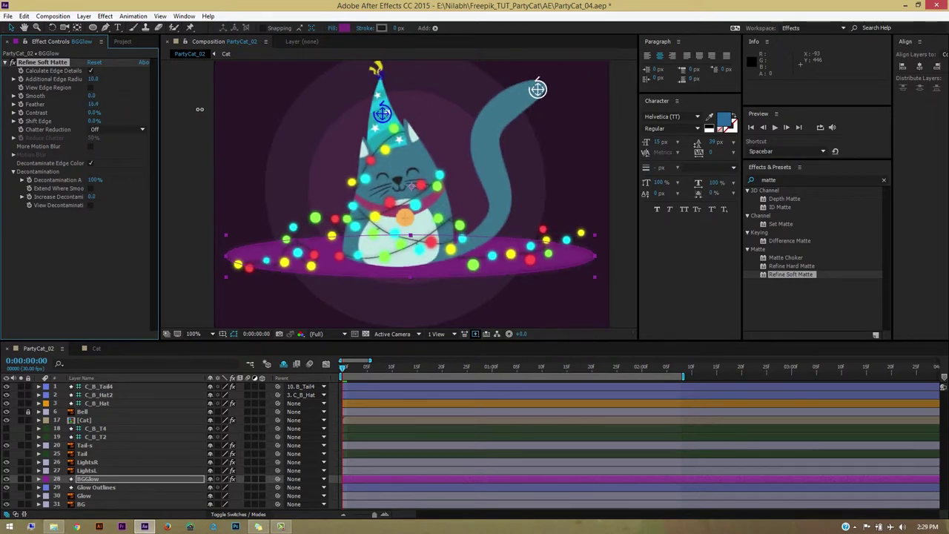
{"action": "left_click_drag", "start_coordinate": [302, 118], "coordinate": [329, 121]}
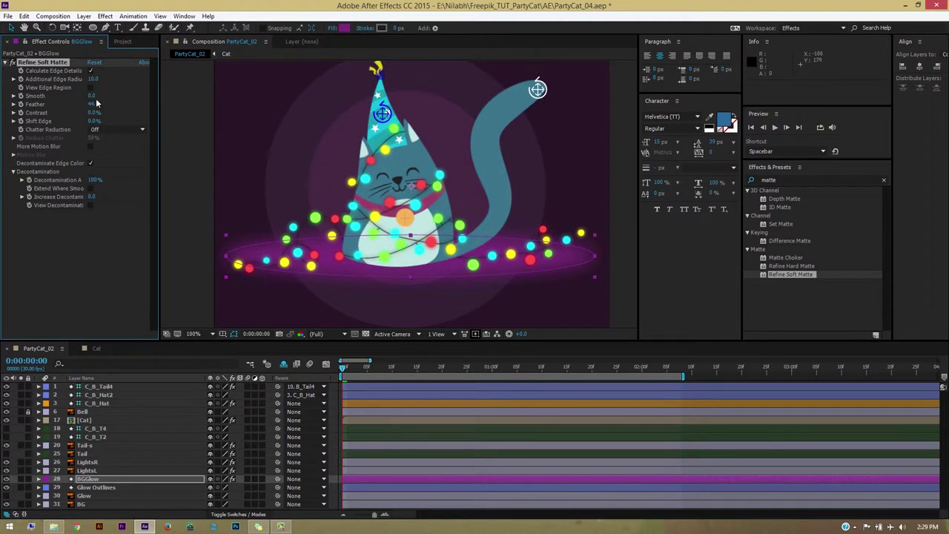
{"action": "left_click_drag", "start_coordinate": [94, 107], "coordinate": [139, 107]}
{"action": "left_click_drag", "start_coordinate": [135, 98], "coordinate": [177, 103]}
- Set the Refine Soft Matte's Increase Decontamination value to 30
{"action": "key", "text": "period"}
{"action": "mouse_move", "coordinate": [564, 282]}
{"action": "left_mouse_down"}
{"action": "mouse_move", "coordinate": [467, 89]}
{"action": "mouse_move", "coordinate": [460, 112]}
{"action": "left_mouse_up"}
{"action": "key", "text": "v"}
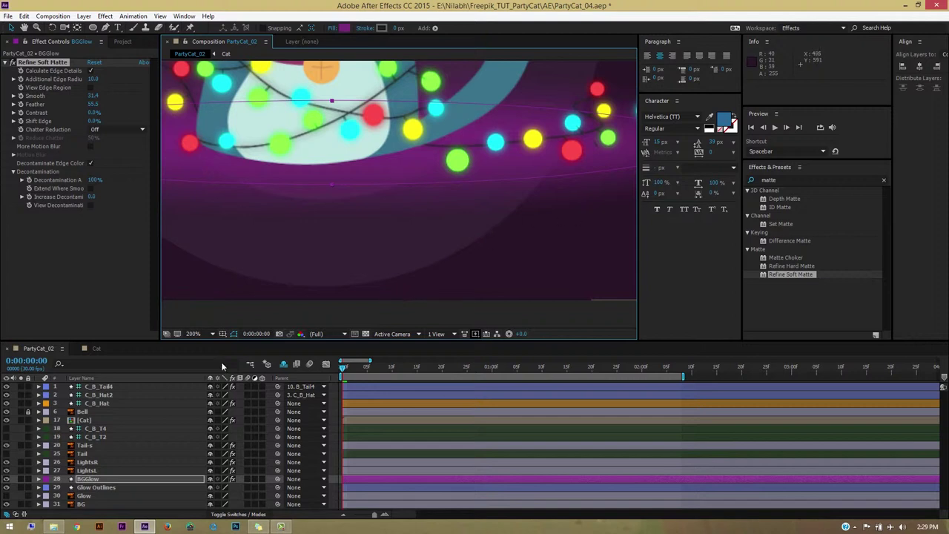
{"action": "left_click", "coordinate": [69, 255]}
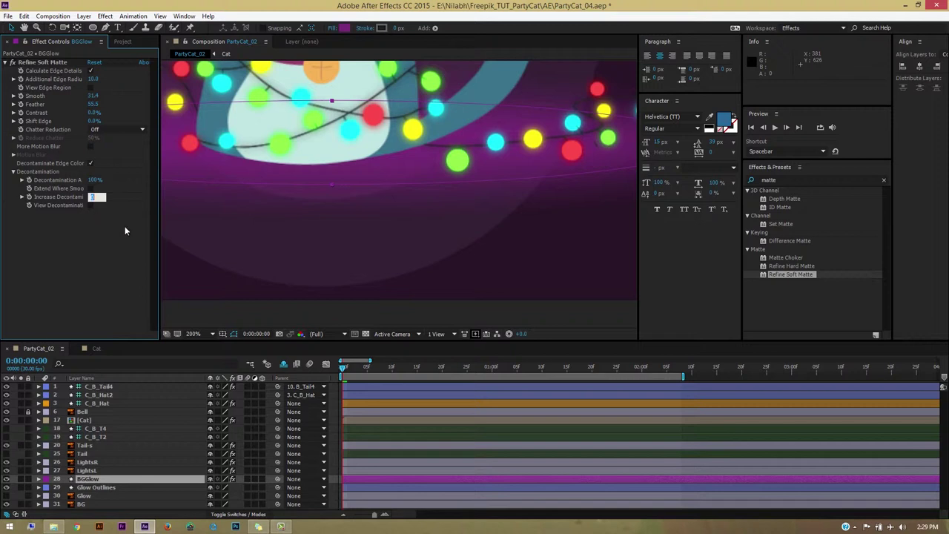
{"action": "type", "text": "0"}
{"action": "key", "text": "Return"}
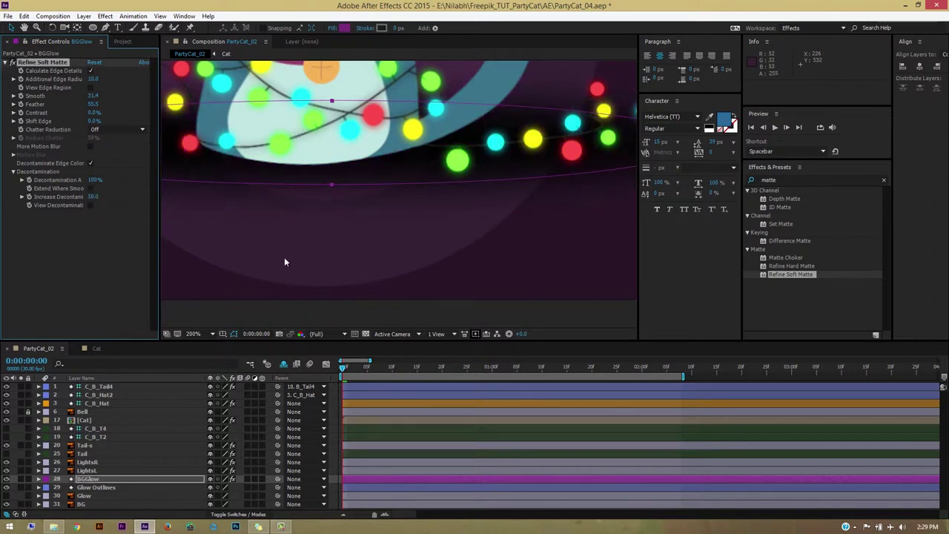
{"action": "scroll", "coordinate": [338, 201], "scroll_direction": "down", "scroll_amount": 2}
{"action": "left_click_drag", "start_coordinate": [356, 170], "coordinate": [386, 229]}
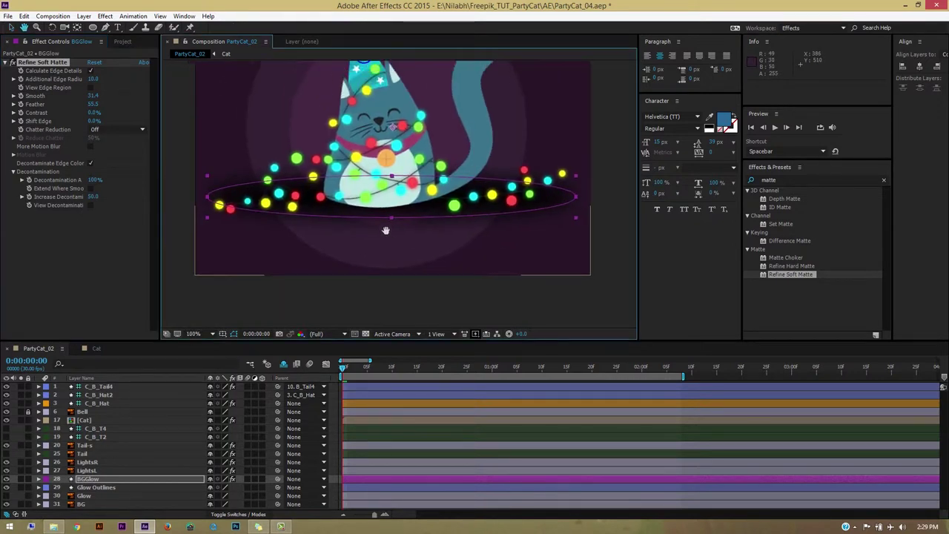
{"action": "left_click", "coordinate": [97, 197]}
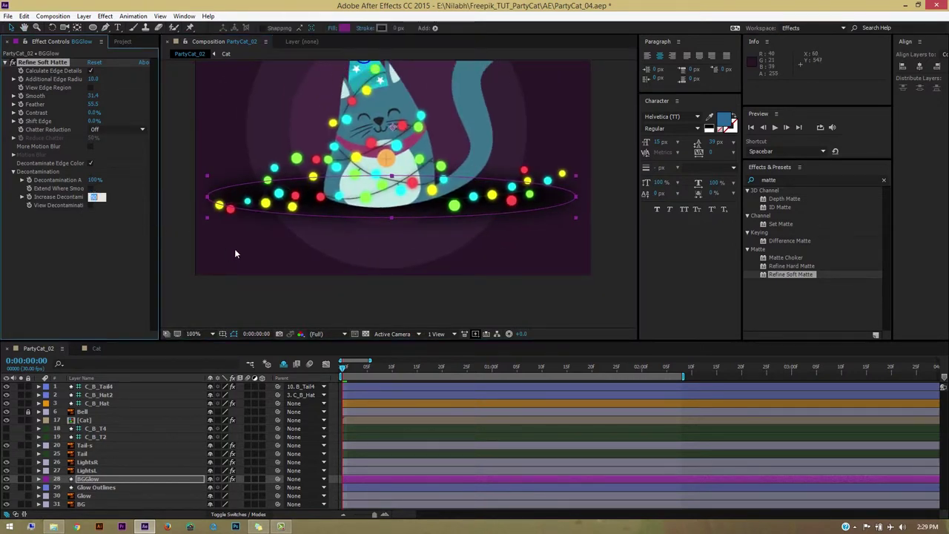
{"action": "type", "text": "30"}
{"action": "key", "text": "Return"}
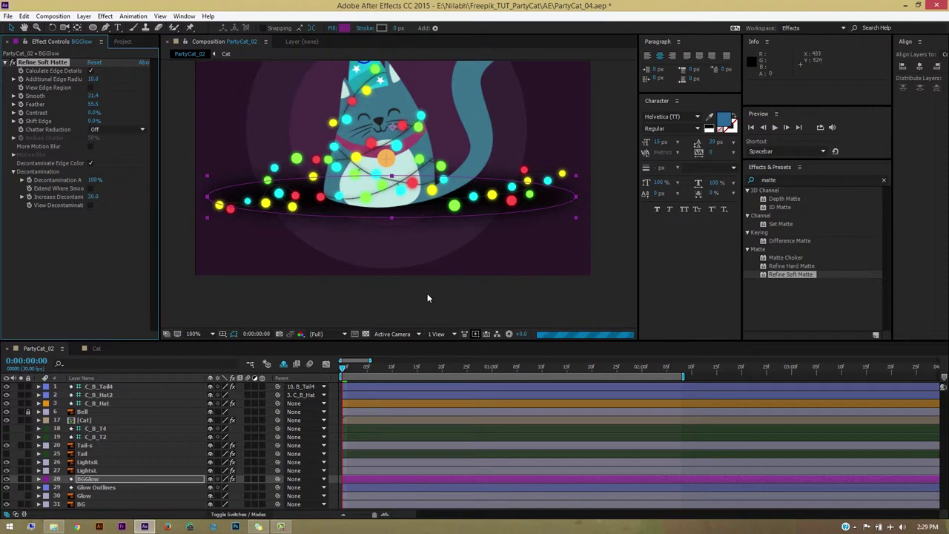
- Stretch the BGGlow ellipse slightly taller, to about 109% vertical scale
{"action": "left_click", "coordinate": [487, 295]}
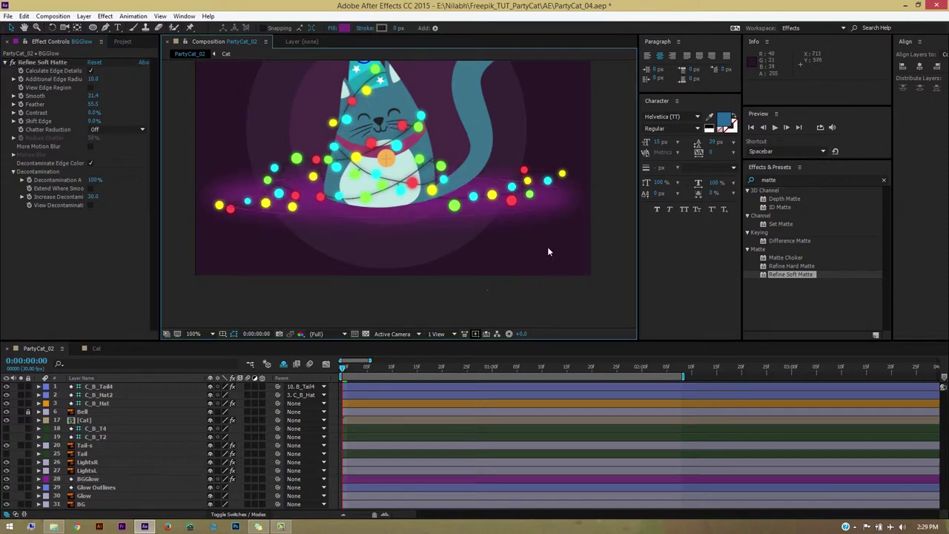
{"action": "left_click_drag", "start_coordinate": [430, 265], "coordinate": [450, 267]}
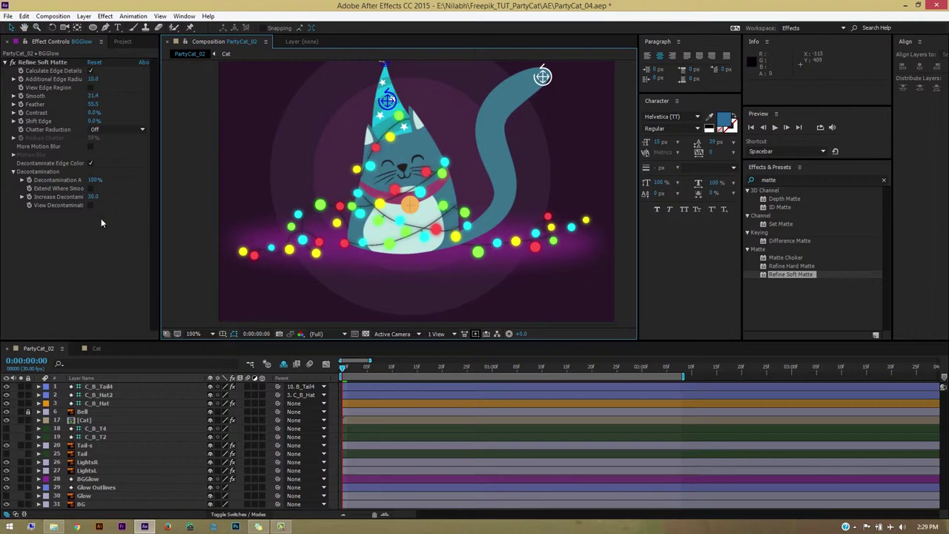
{"action": "left_click", "coordinate": [88, 478]}
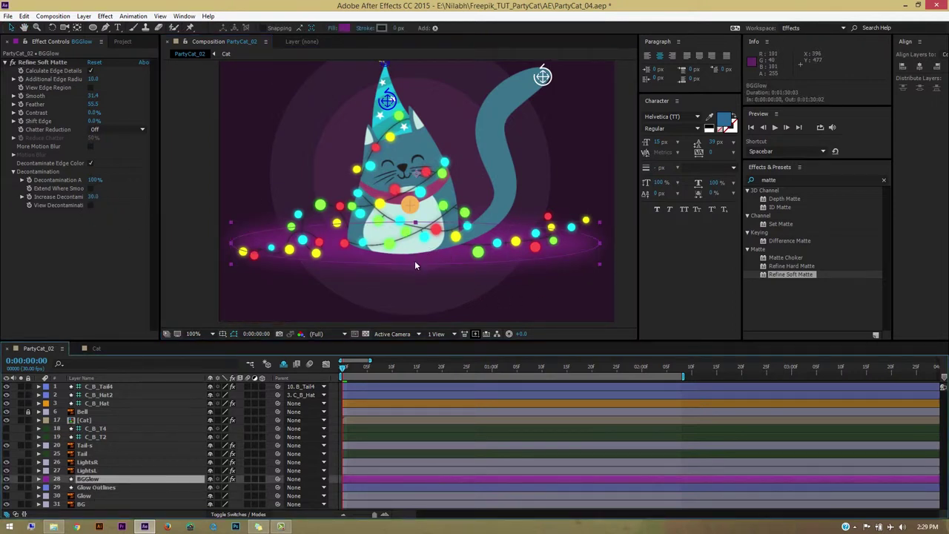
{"action": "mouse_move", "coordinate": [415, 264]}
{"action": "left_mouse_down"}
{"action": "mouse_move", "coordinate": [414, 272]}
{"action": "mouse_move", "coordinate": [414, 211]}
{"action": "left_mouse_up"}
- Scale the BGGlow ellipse to about 184.6% height and nudge it slightly down and left
{"action": "left_click_drag", "start_coordinate": [414, 214], "coordinate": [414, 220]}
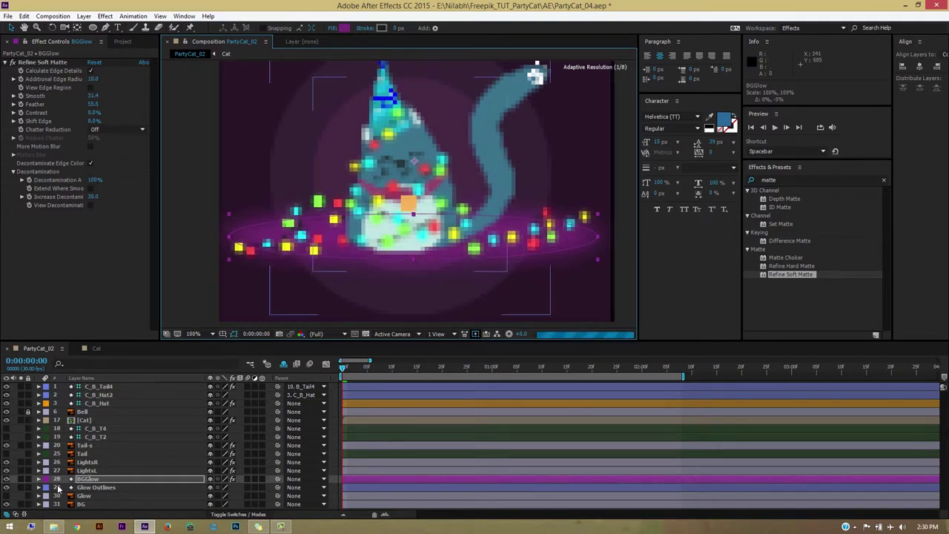
{"action": "key", "text": "s"}
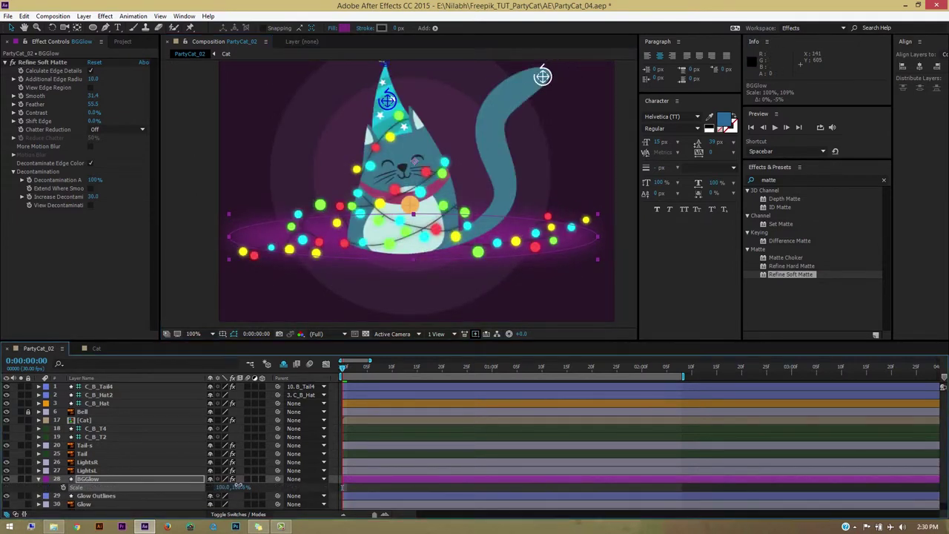
{"action": "mouse_move", "coordinate": [236, 488]}
{"action": "left_mouse_down"}
{"action": "mouse_move", "coordinate": [427, 257]}
{"action": "mouse_move", "coordinate": [428, 235]}
{"action": "left_mouse_up"}
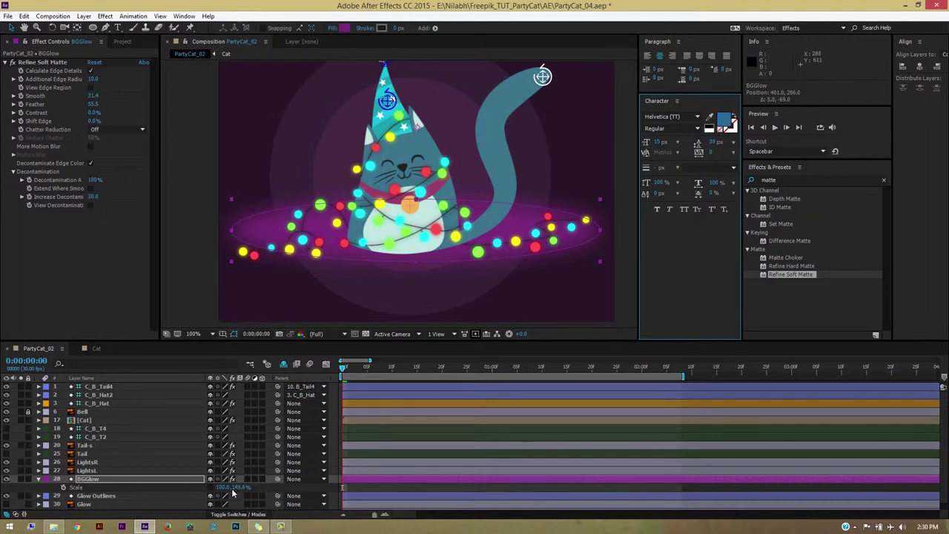
{"action": "mouse_move", "coordinate": [237, 487]}
{"action": "left_mouse_down"}
{"action": "mouse_move", "coordinate": [456, 287]}
{"action": "mouse_move", "coordinate": [449, 250]}
{"action": "left_mouse_up"}
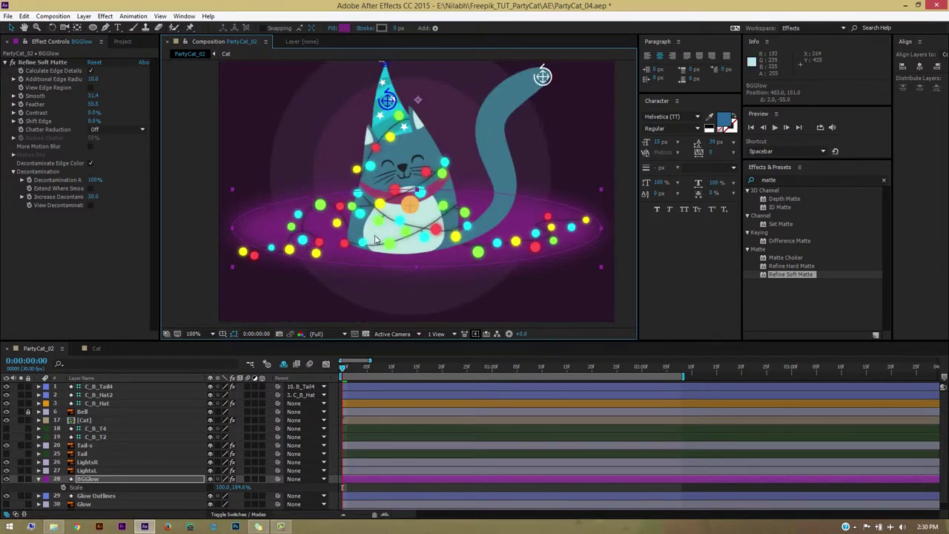
{"action": "left_click_drag", "start_coordinate": [378, 237], "coordinate": [377, 244]}
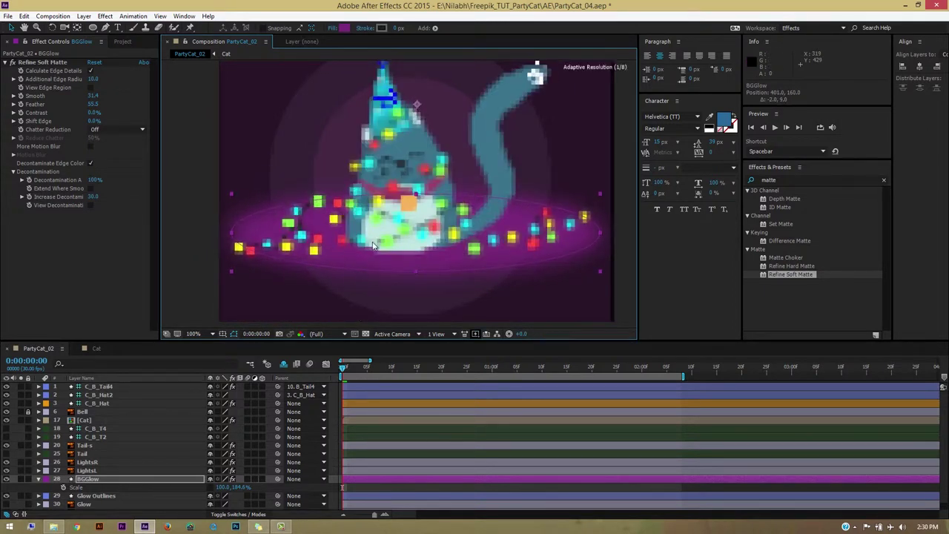
{"action": "left_click_drag", "start_coordinate": [447, 286], "coordinate": [445, 286]}
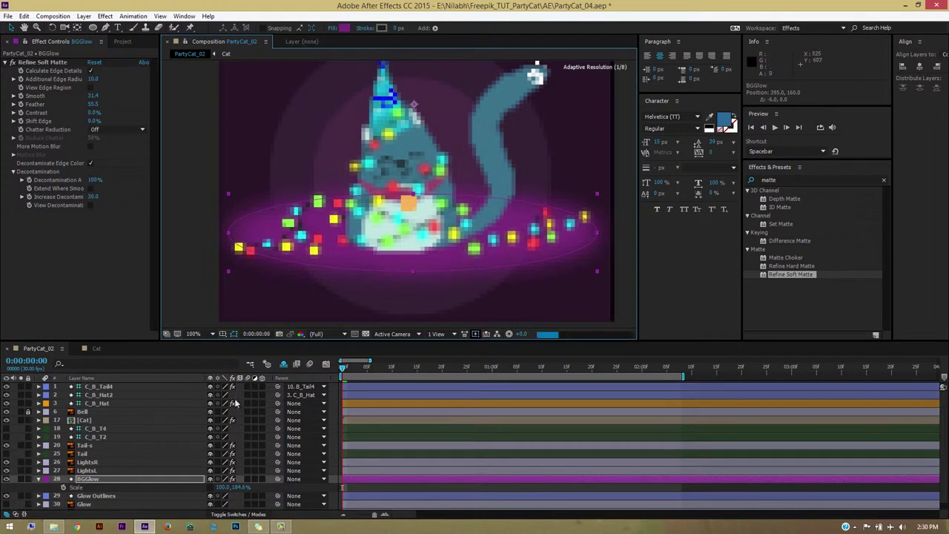
- Lower the BGGlow layer's opacity to 52%
{"action": "key", "text": "t"}
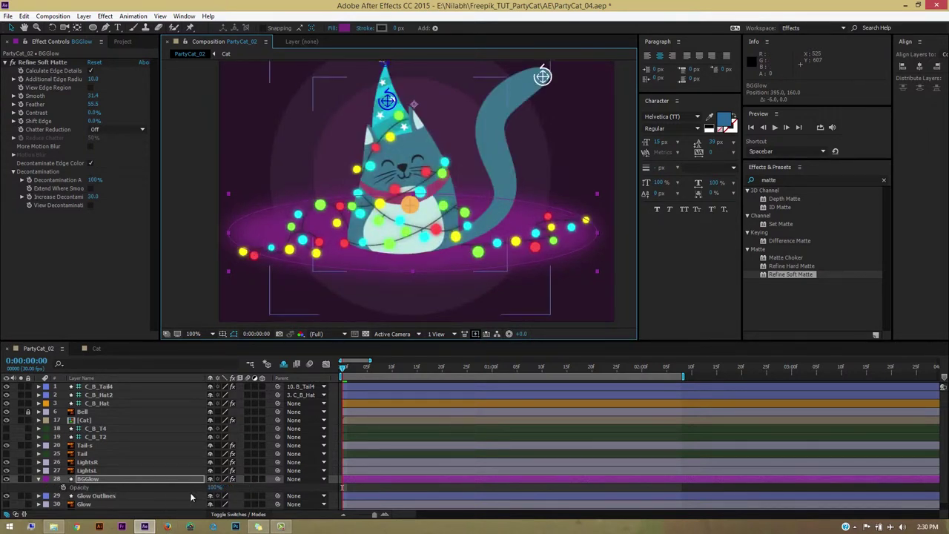
{"action": "left_click_drag", "start_coordinate": [215, 488], "coordinate": [202, 488]}
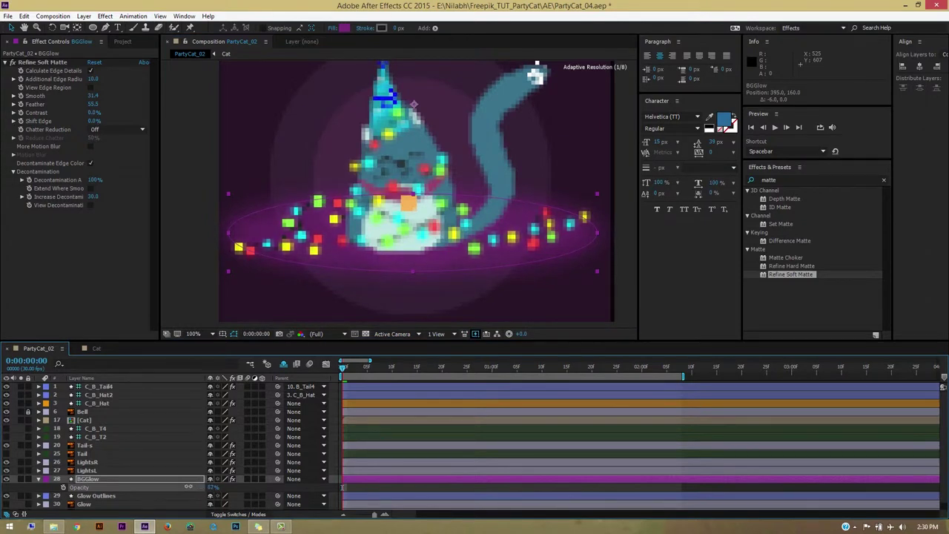
{"action": "left_click", "coordinate": [693, 283]}
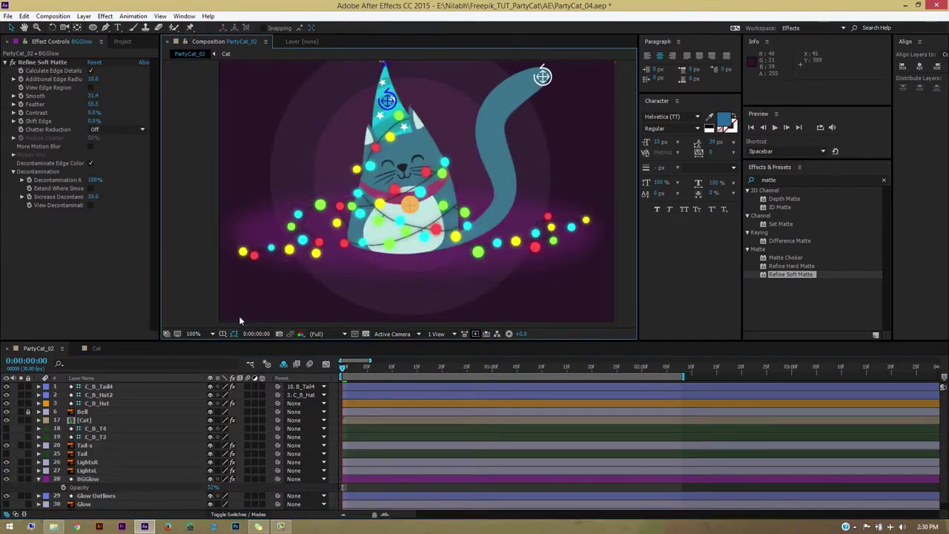
- Collapse BGGlow's properties and preview PartyCat_02 to check the softened purple glow
{"action": "left_click", "coordinate": [496, 278]}
{"action": "key", "text": "comma"}
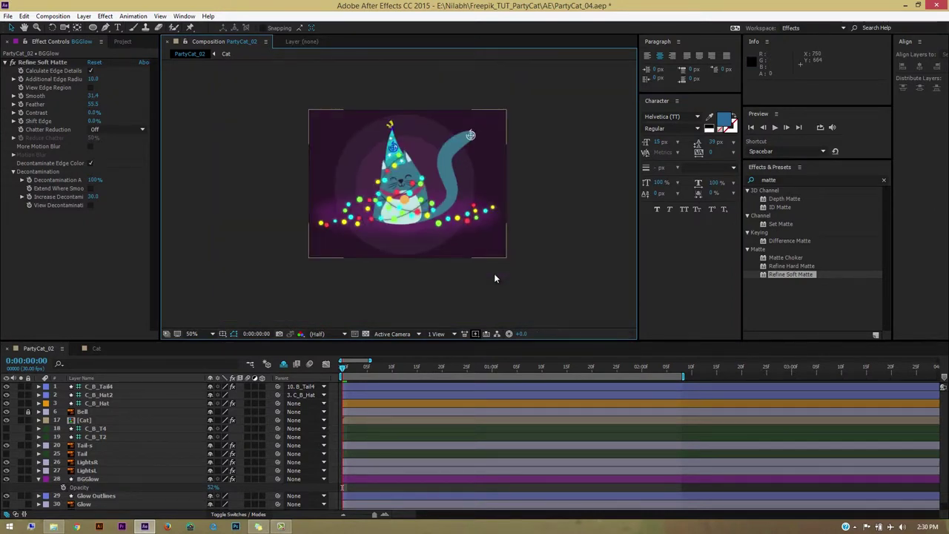
{"action": "key", "text": "period"}
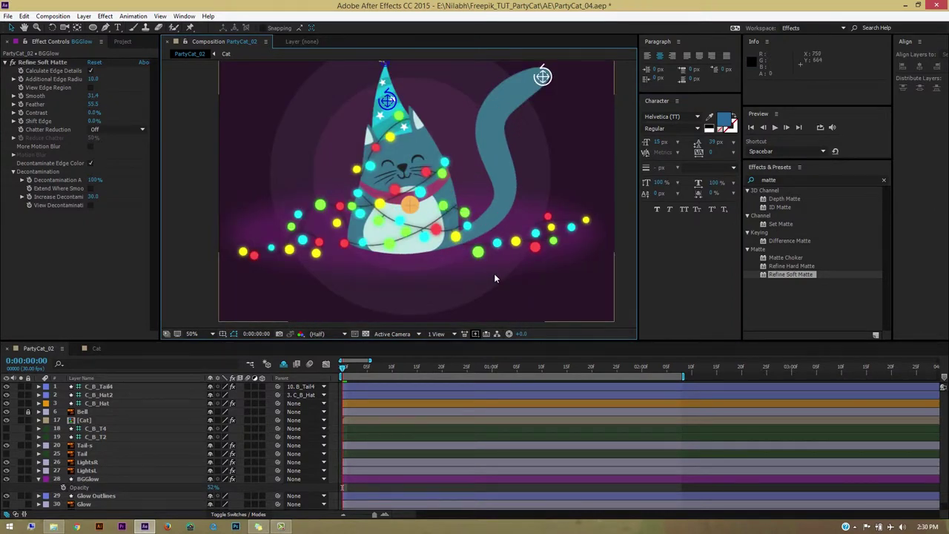
{"action": "key", "text": "comma"}
{"action": "left_click", "coordinate": [39, 479]}
{"action": "key", "text": "space"}
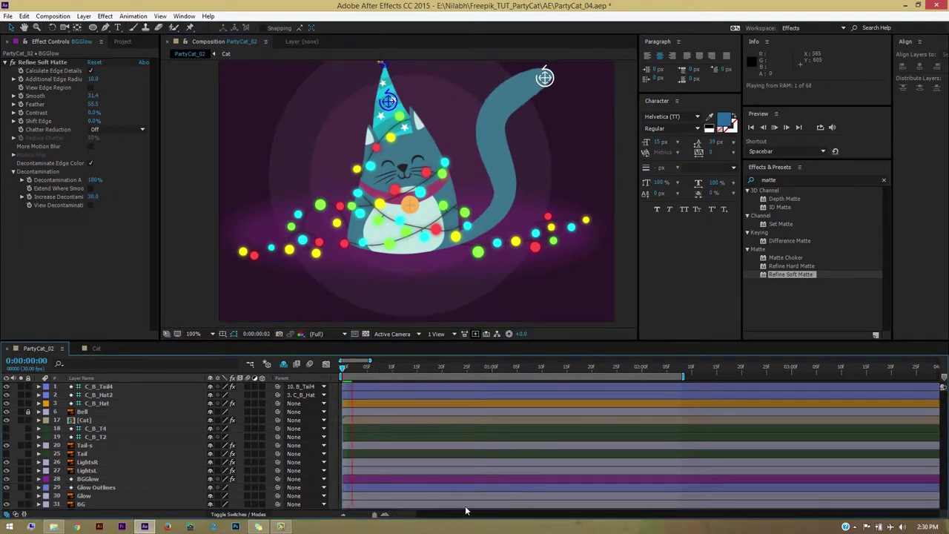
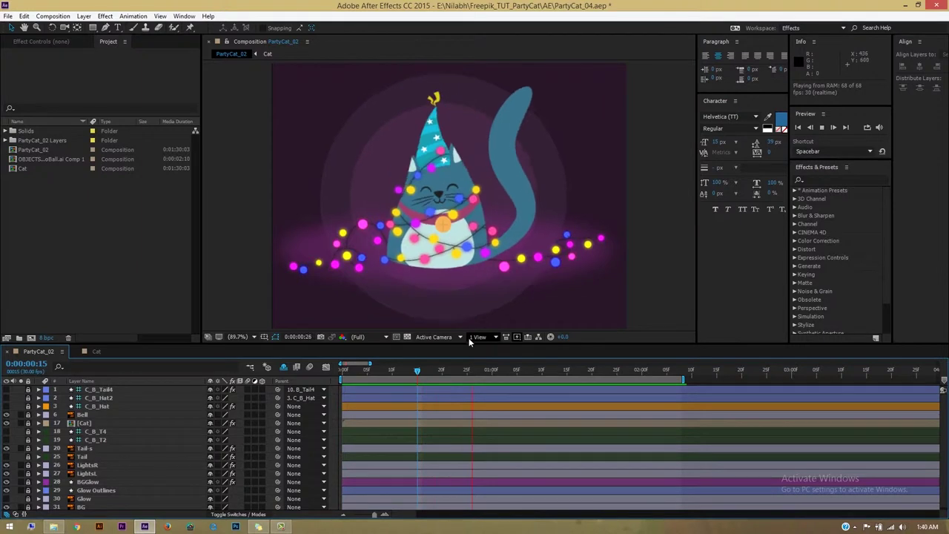
- Stop the preview, select the Bell layer and shift the bell slightly left on the chest
{"action": "key", "text": "space"}
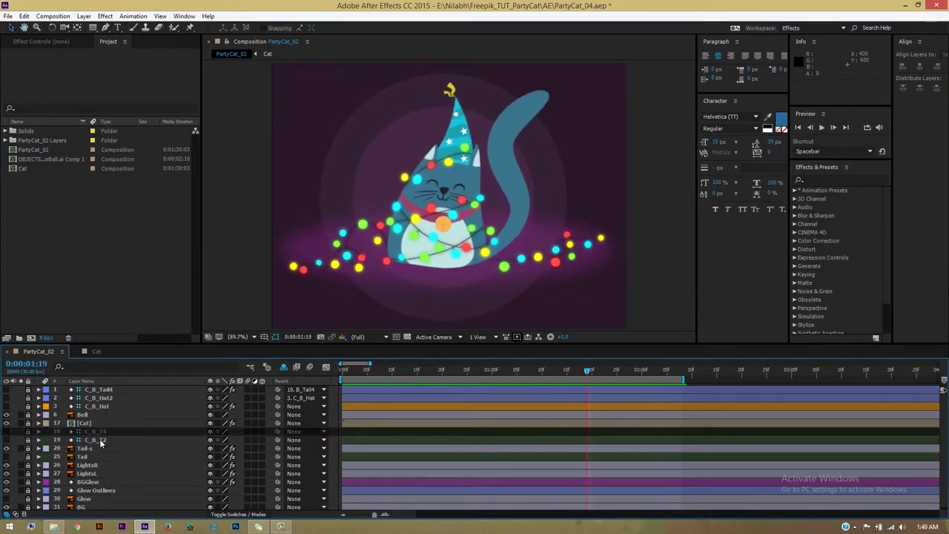
{"action": "left_click", "coordinate": [443, 222]}
{"action": "scroll", "coordinate": [406, 228], "scroll_direction": "up", "scroll_amount": 2}
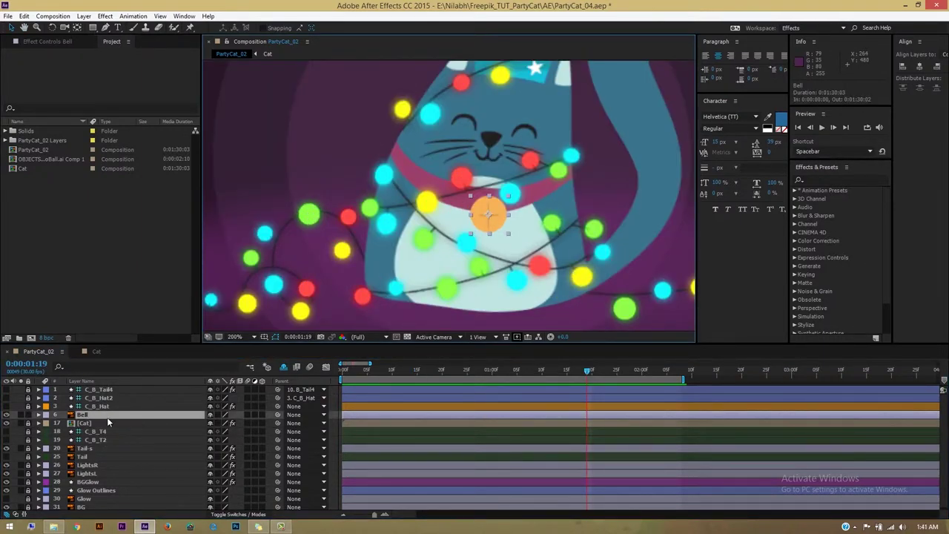
{"action": "left_click", "coordinate": [7, 415]}
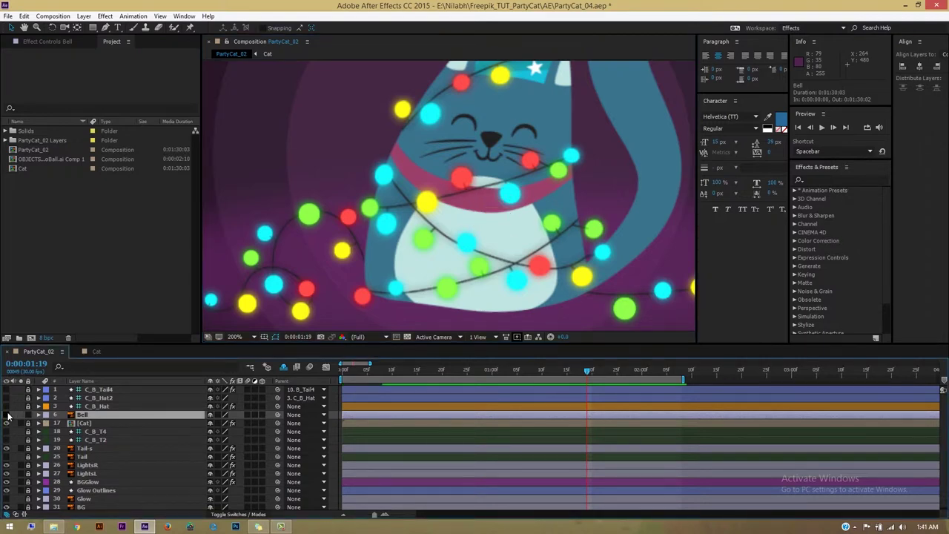
{"action": "left_click", "coordinate": [7, 415]}
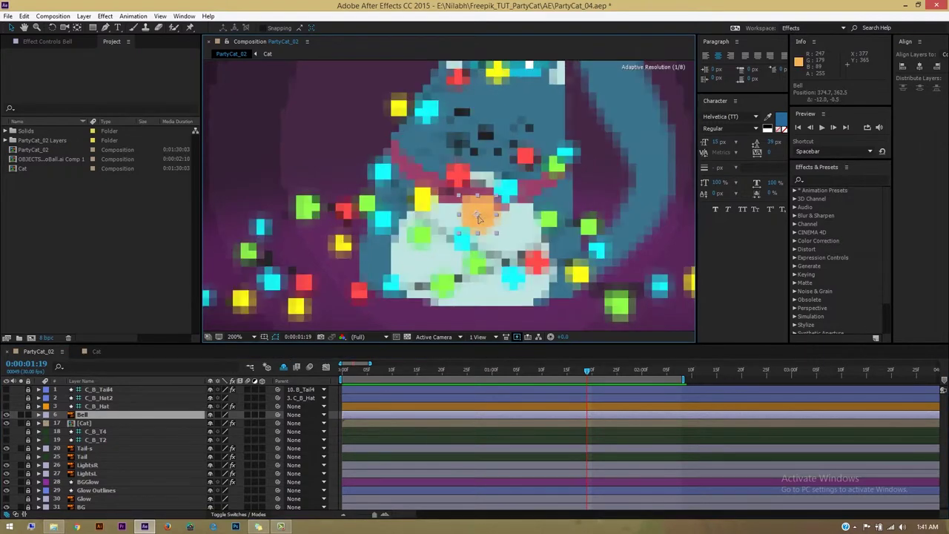
{"action": "left_click_drag", "start_coordinate": [487, 217], "coordinate": [475, 216]}
- Set viewer resolution to Full and nudge the bell to position 373.7, 362.0
{"action": "left_click", "coordinate": [363, 337]}
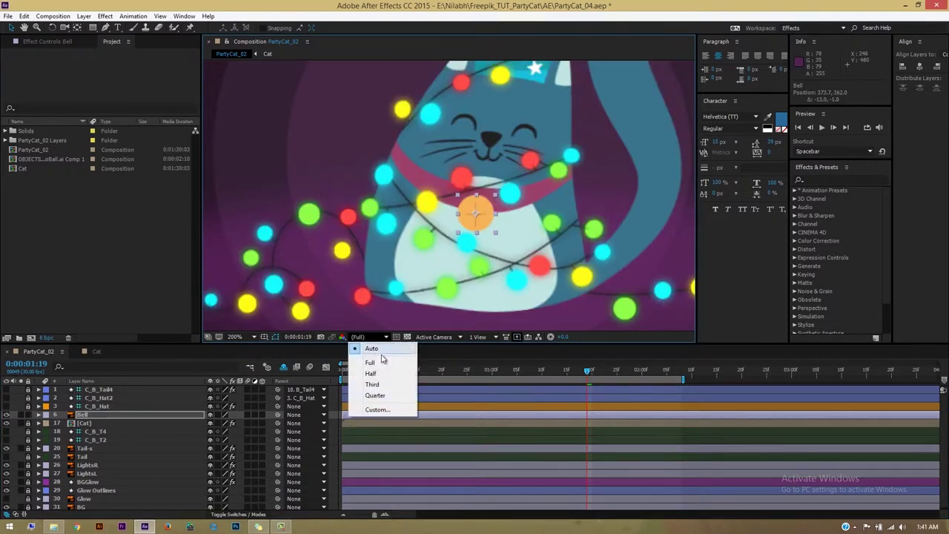
{"action": "left_click", "coordinate": [371, 360]}
{"action": "left_click_drag", "start_coordinate": [482, 212], "coordinate": [477, 215]}
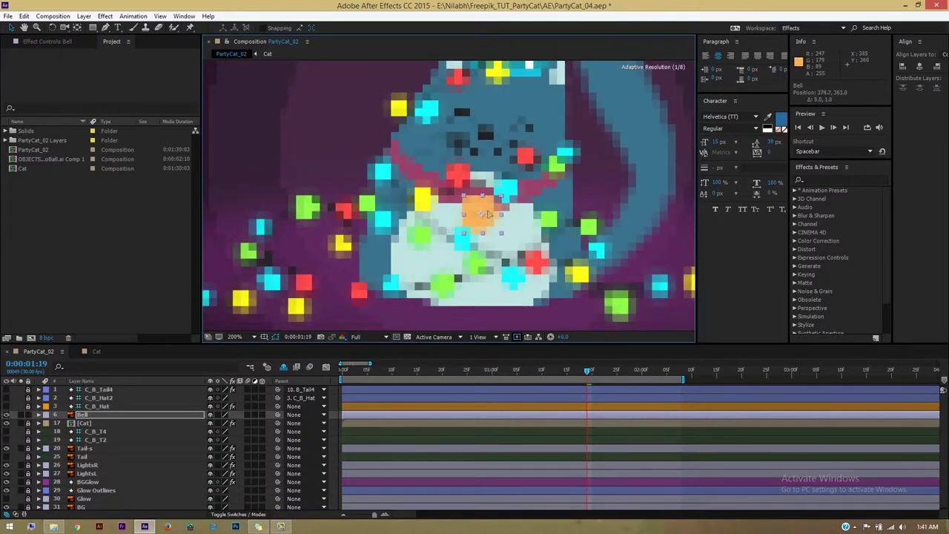
{"action": "left_click_drag", "start_coordinate": [477, 213], "coordinate": [480, 213]}
{"action": "key", "text": "ctrl+z"}
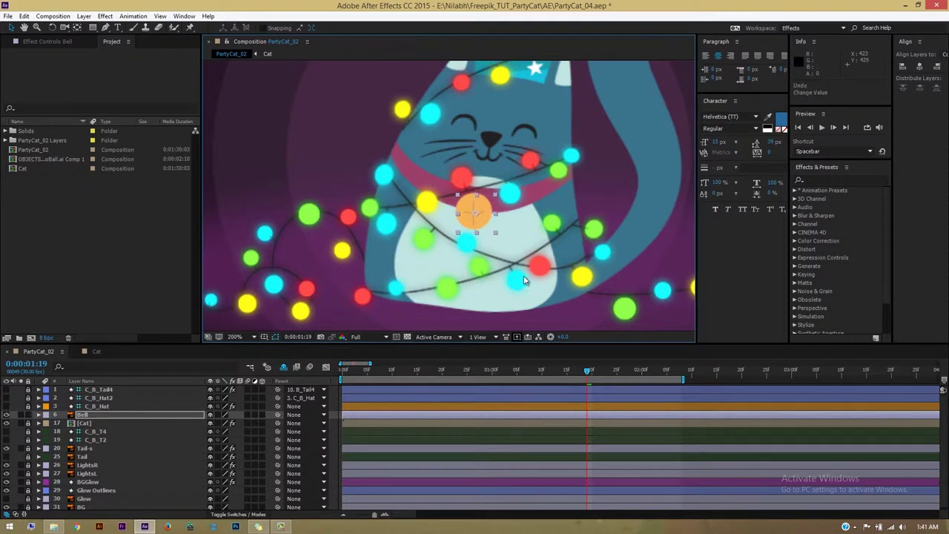
{"action": "key", "text": "Down"}
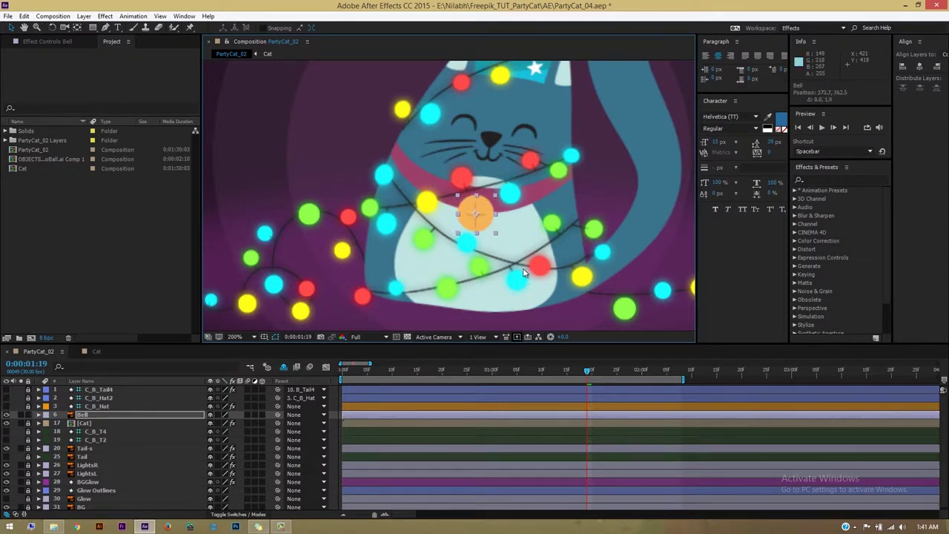
{"action": "key", "text": "Left"}
{"action": "key", "text": "Right"}
{"action": "scroll", "coordinate": [480, 220], "scroll_direction": "up", "scroll_amount": 2}
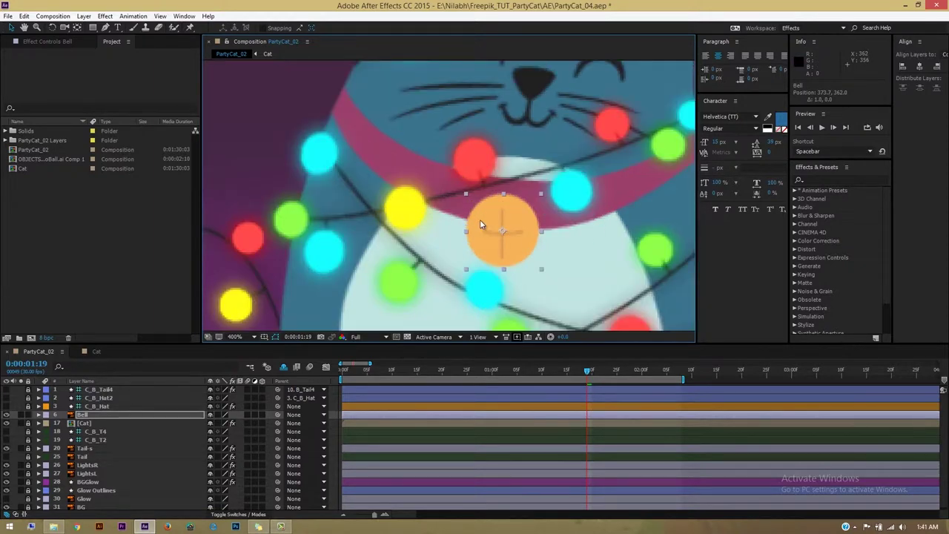
{"action": "scroll", "coordinate": [480, 220], "scroll_direction": "down", "scroll_amount": 2}
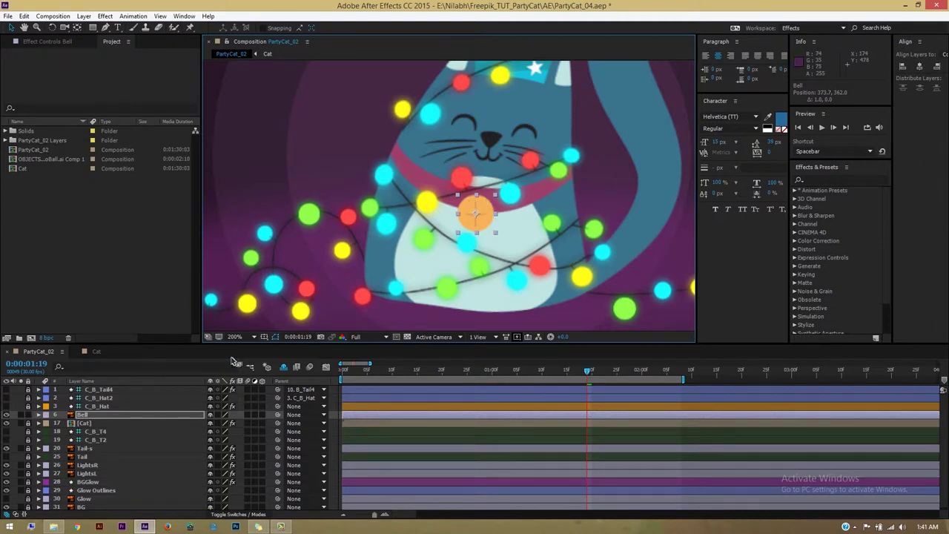
- Convert the Bell layer with Create Shapes from Vector Layer and check the new Bell Outlines layer
{"action": "right_click", "coordinate": [113, 418]}
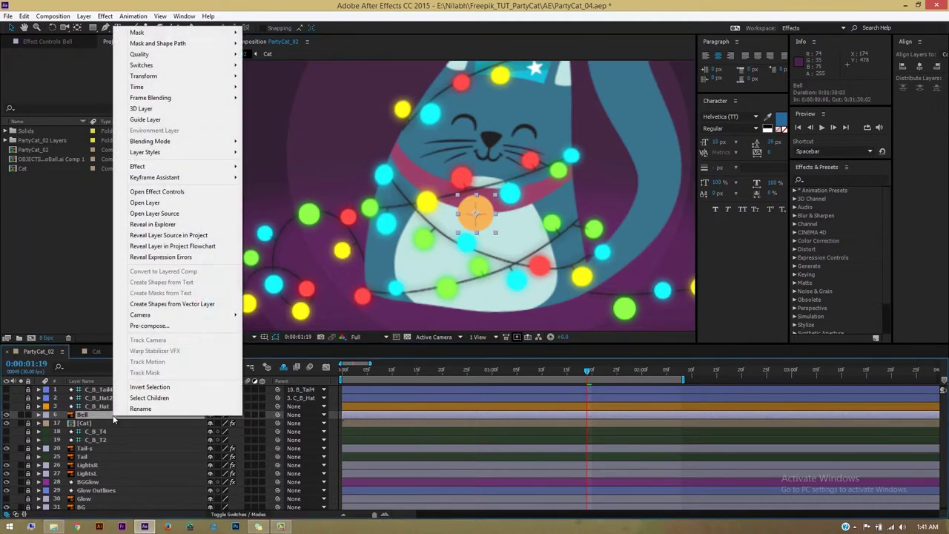
{"action": "left_click", "coordinate": [167, 306]}
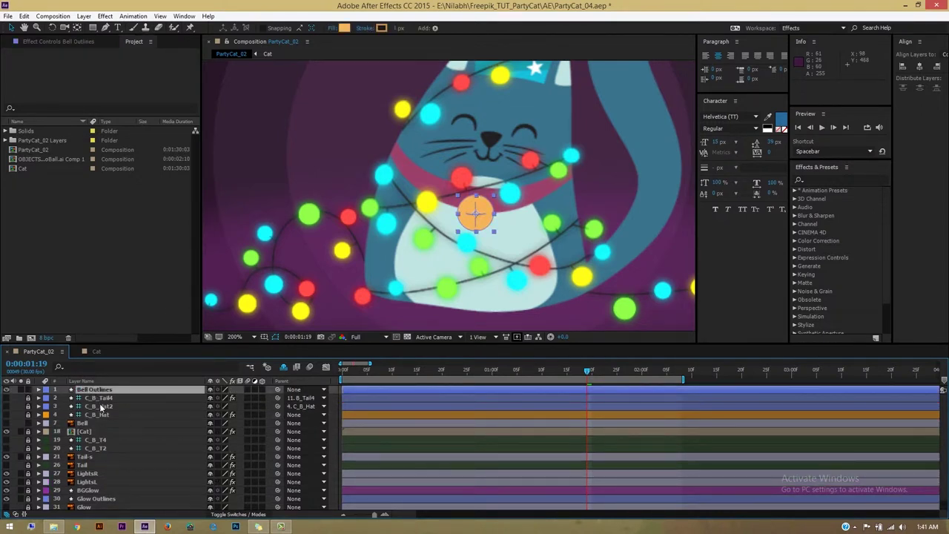
{"action": "left_click", "coordinate": [9, 391]}
{"action": "left_click", "coordinate": [9, 391]}
{"action": "left_click", "coordinate": [83, 423]}
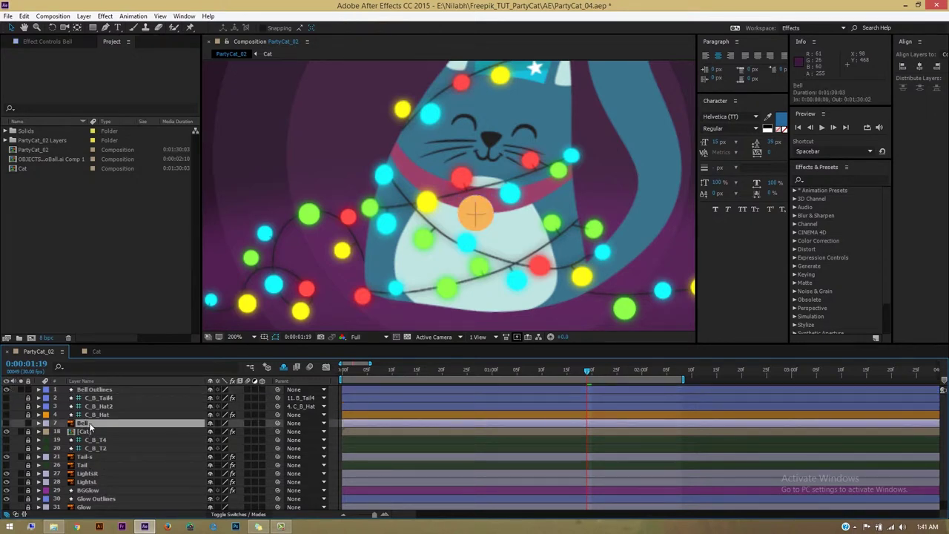
{"action": "left_click", "coordinate": [93, 391]}
- Zoom the viewer to 400% and centre it on the bell
{"action": "key", "text": "period"}
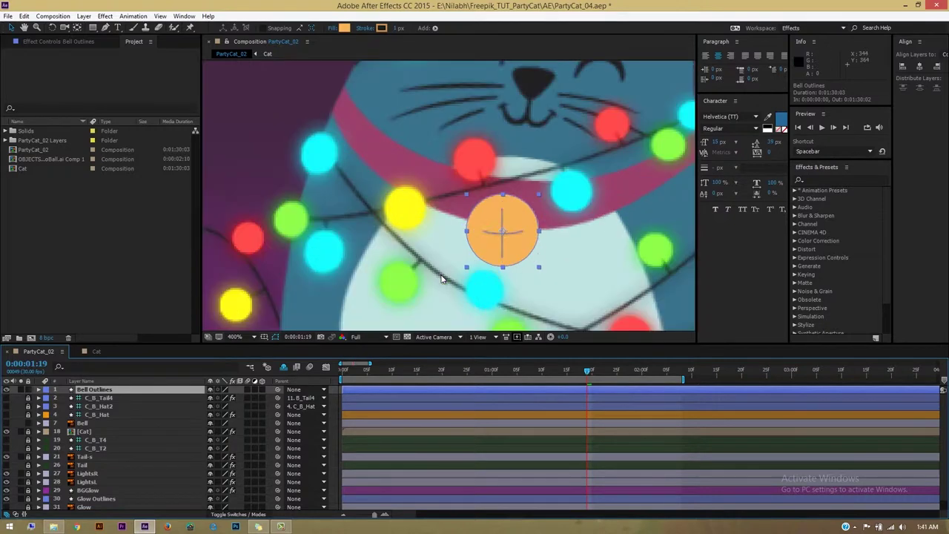
{"action": "key", "text": "period"}
{"action": "key", "text": "comma"}
{"action": "left_click_drag", "start_coordinate": [460, 245], "coordinate": [439, 207]}
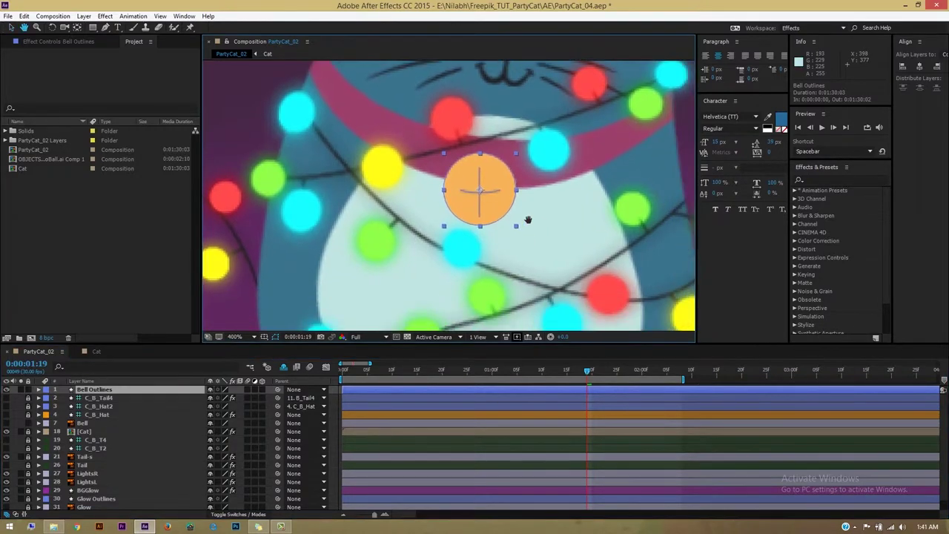
- Expand Bell Outlines' Contents and toggle Group 1 and Group 3 visibility to identify them
{"action": "left_click", "coordinate": [39, 390]}
{"action": "left_click", "coordinate": [47, 398]}
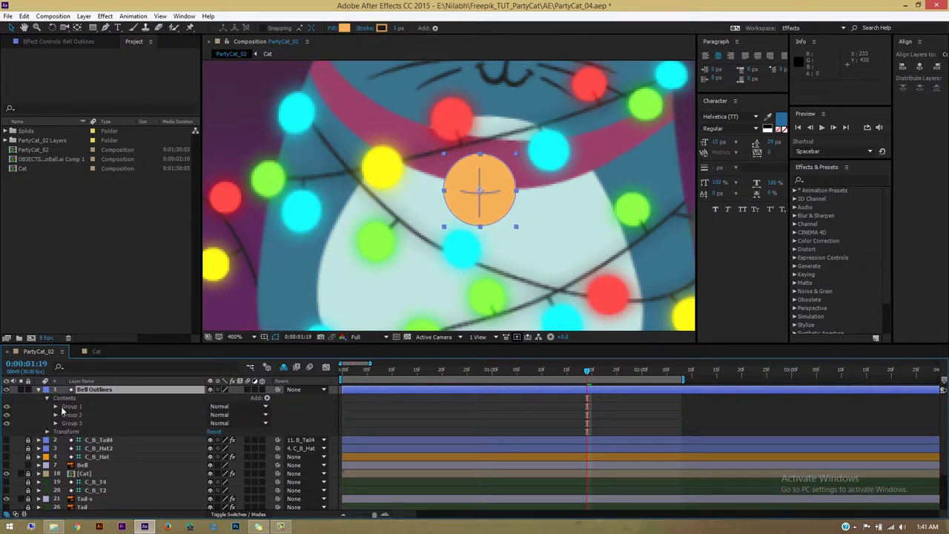
{"action": "left_click", "coordinate": [72, 407]}
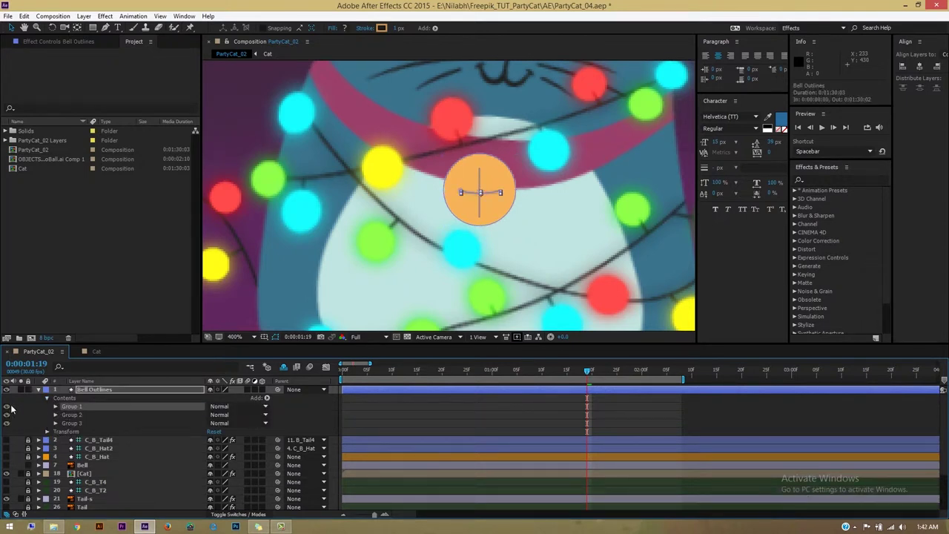
{"action": "left_click", "coordinate": [7, 407]}
{"action": "left_click", "coordinate": [7, 423]}
{"action": "left_click", "coordinate": [7, 424]}
- Select Group 2 and Group 3, undo a test move of the circle, and zoom to 200%
{"action": "left_click", "coordinate": [82, 416]}
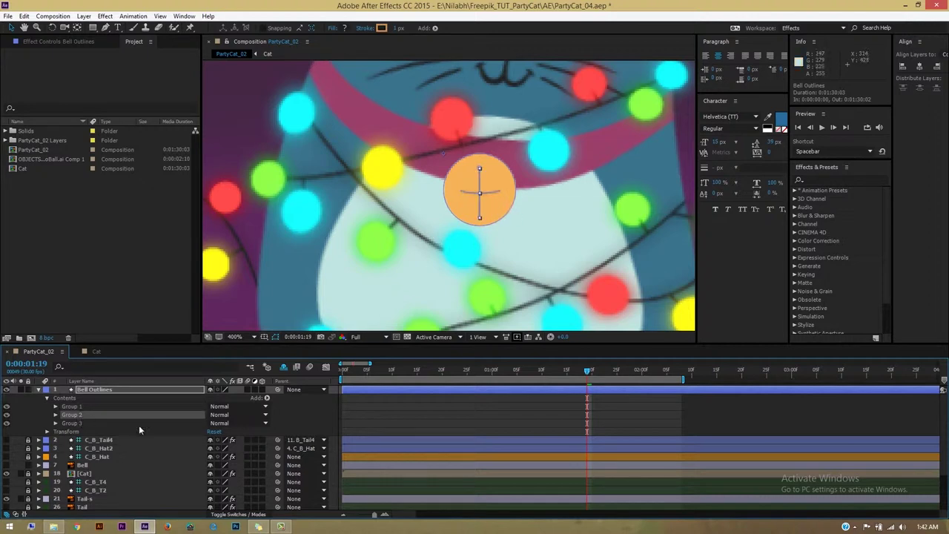
{"action": "left_click", "coordinate": [78, 424]}
{"action": "left_click_drag", "start_coordinate": [493, 221], "coordinate": [483, 202]}
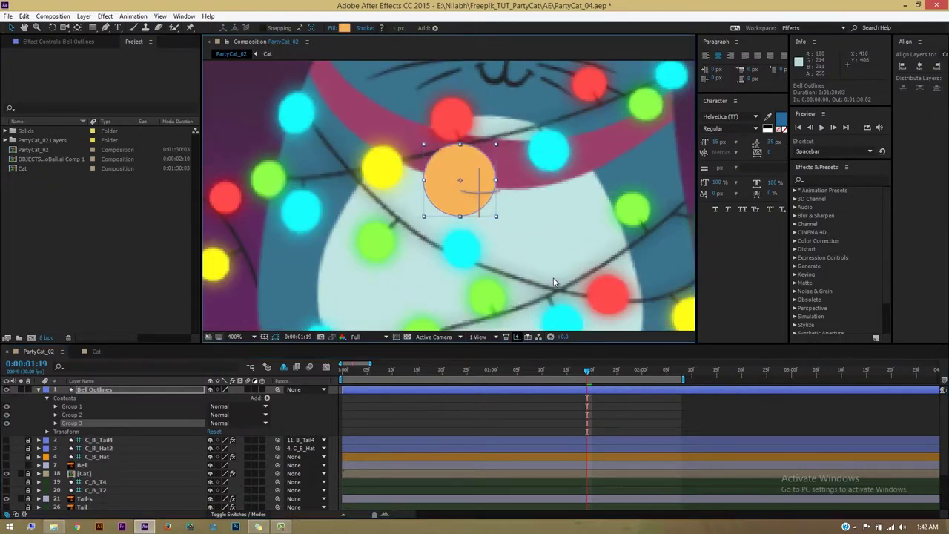
{"action": "key", "text": "ctrl+z"}
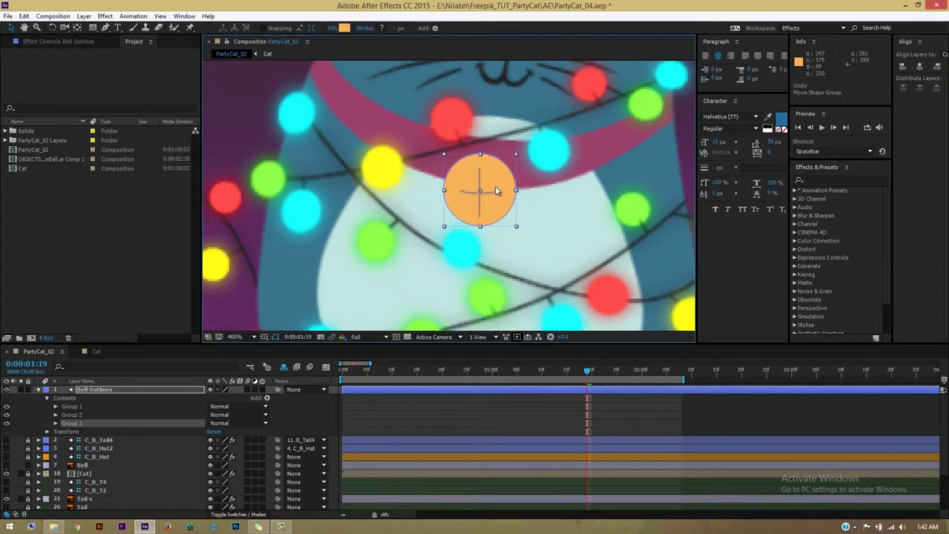
{"action": "key", "text": "comma"}
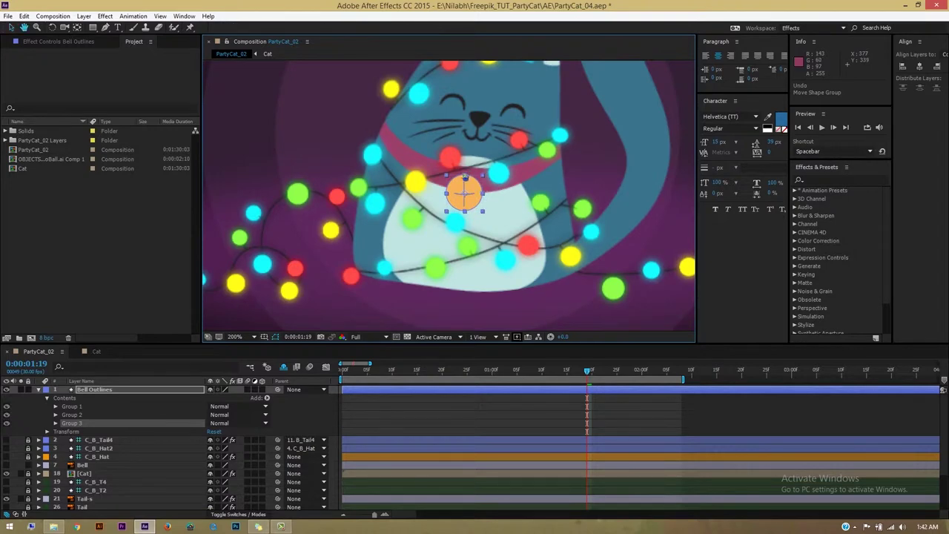
- Jump to the first frame and undo a test move of Group 3's bell circle
{"action": "left_click_drag", "start_coordinate": [484, 205], "coordinate": [480, 251]}
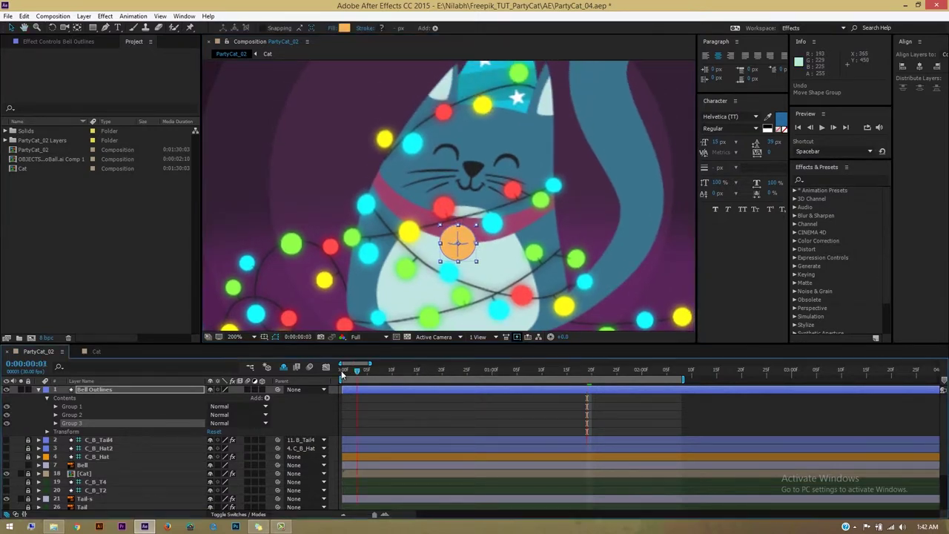
{"action": "left_click_drag", "start_coordinate": [587, 369], "coordinate": [333, 375]}
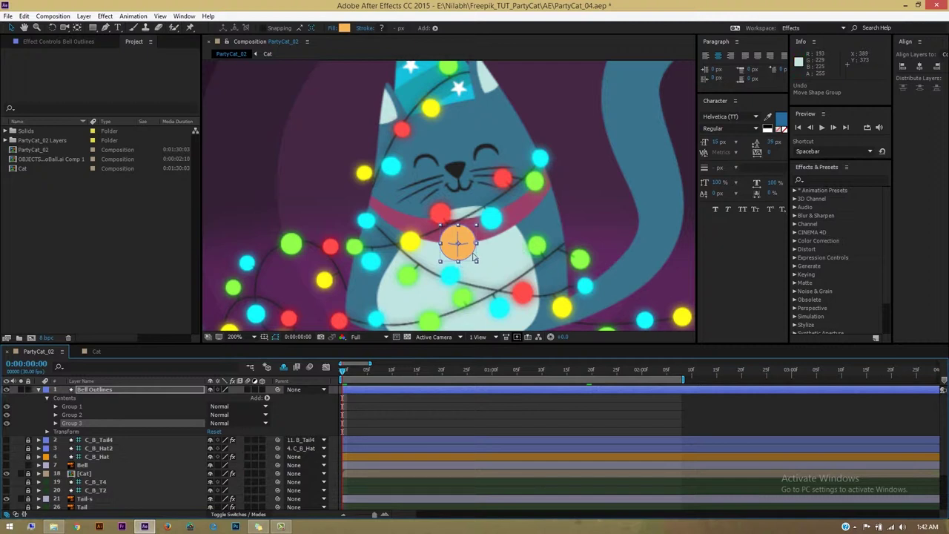
{"action": "left_click", "coordinate": [281, 401]}
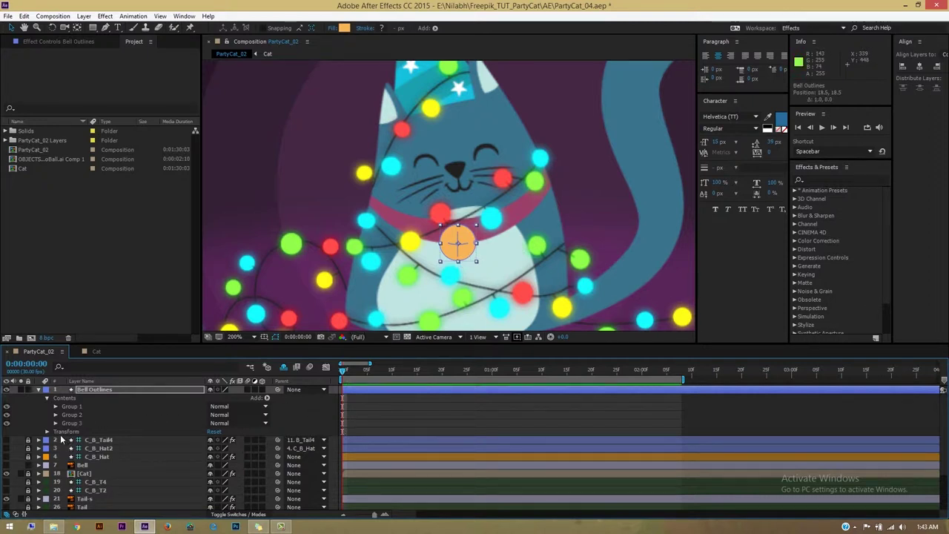
{"action": "left_click", "coordinate": [80, 423]}
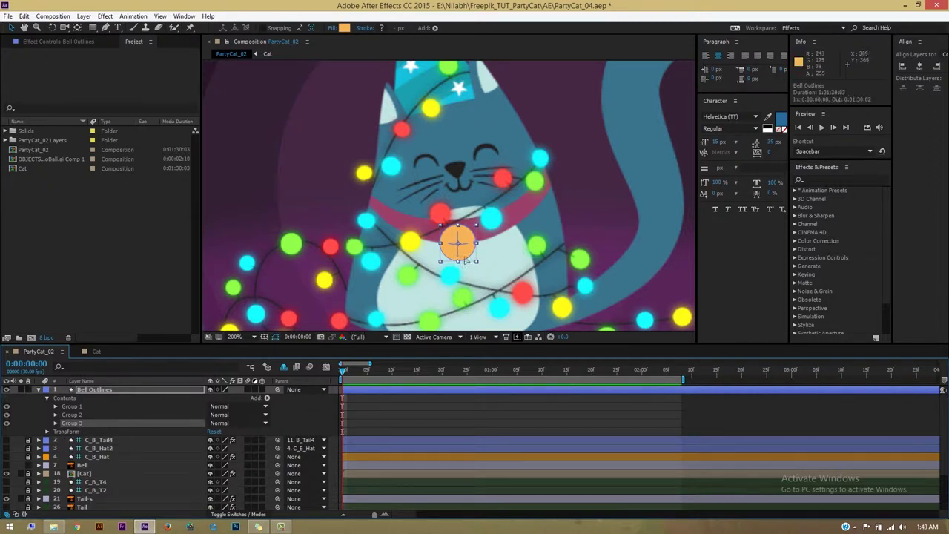
{"action": "left_click_drag", "start_coordinate": [459, 243], "coordinate": [473, 247]}
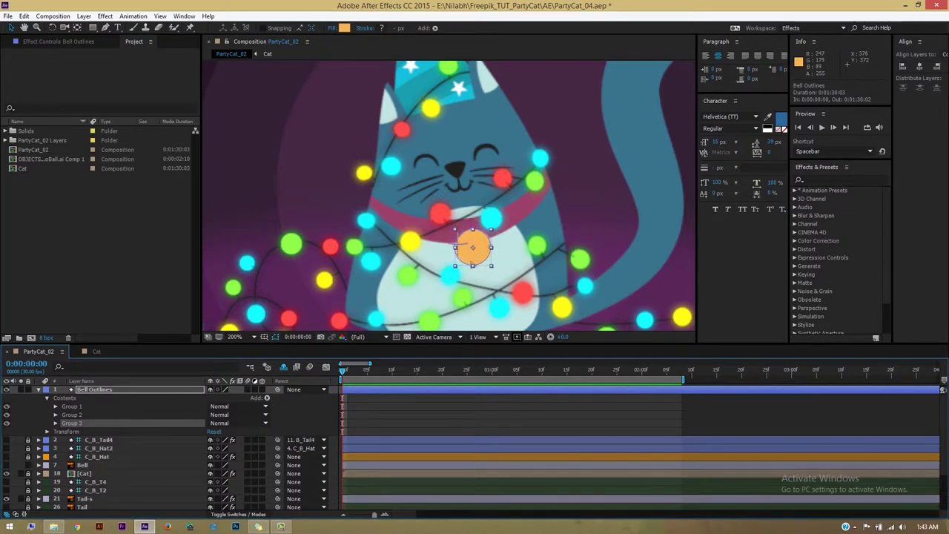
{"action": "key", "text": "ctrl+z"}
- Expand Group 3's Transform to show Position 18.5, 18.5, Scale 100%, Rotation 0°
{"action": "left_click", "coordinate": [481, 302]}
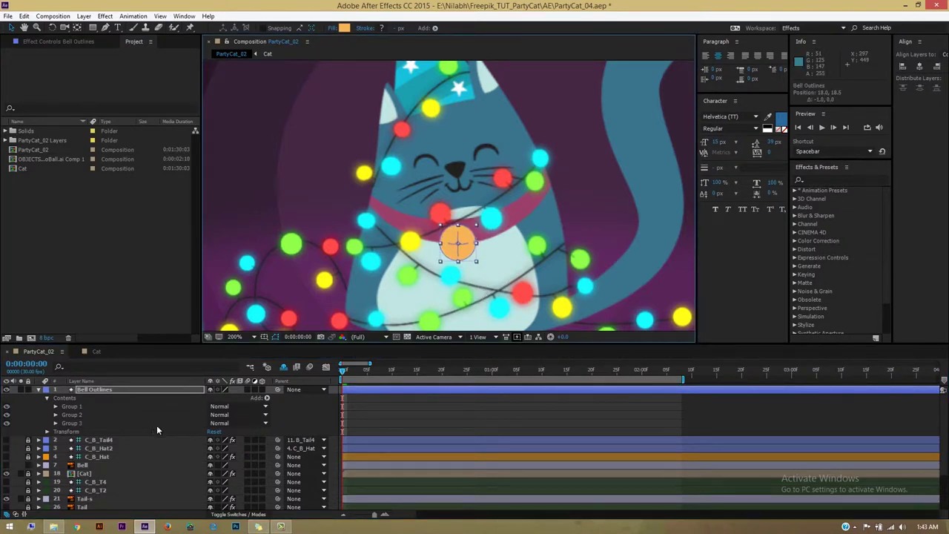
{"action": "left_click", "coordinate": [55, 424]}
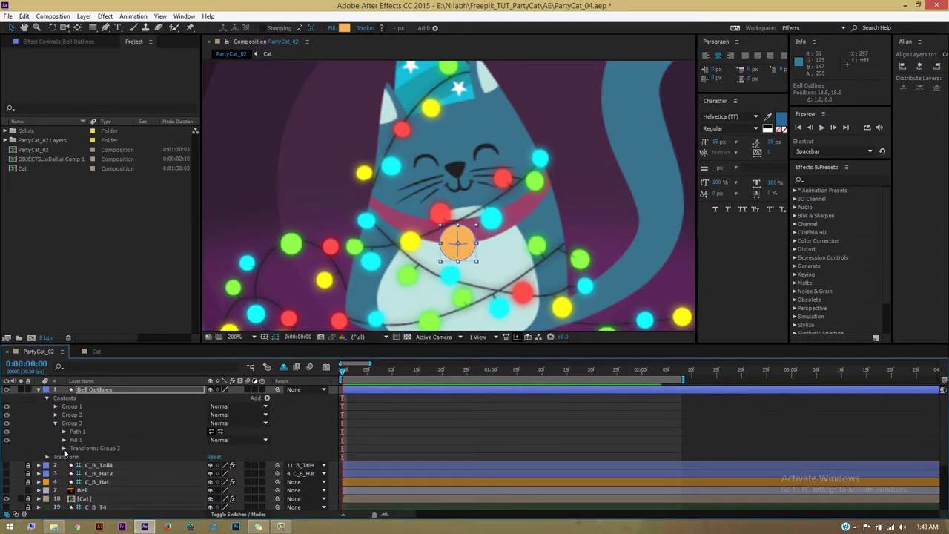
{"action": "left_click", "coordinate": [76, 450]}
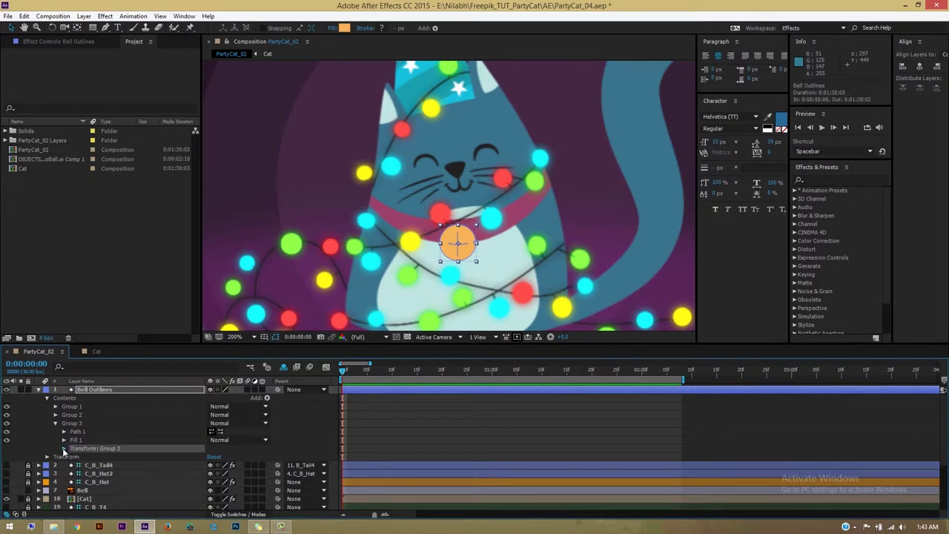
{"action": "left_click", "coordinate": [64, 449]}
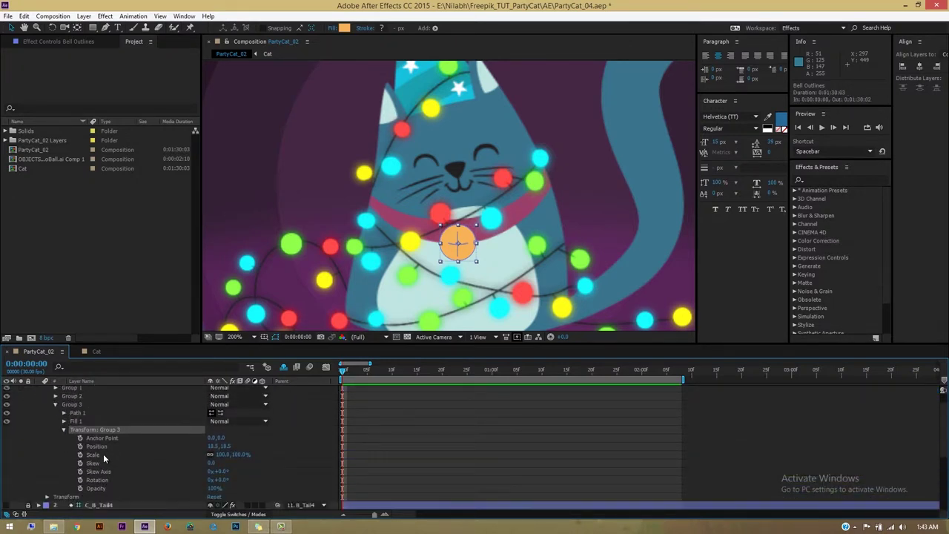
{"action": "scroll", "coordinate": [103, 454], "scroll_direction": "down", "scroll_amount": 3}
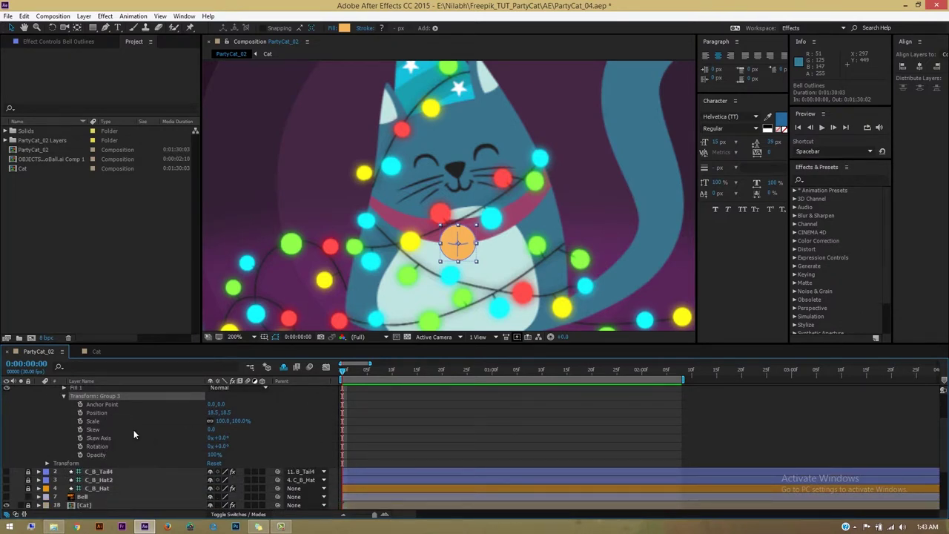
- Enable the Group 3 Position stopwatch, move to frame 24 and preview the animation
{"action": "left_click", "coordinate": [80, 413]}
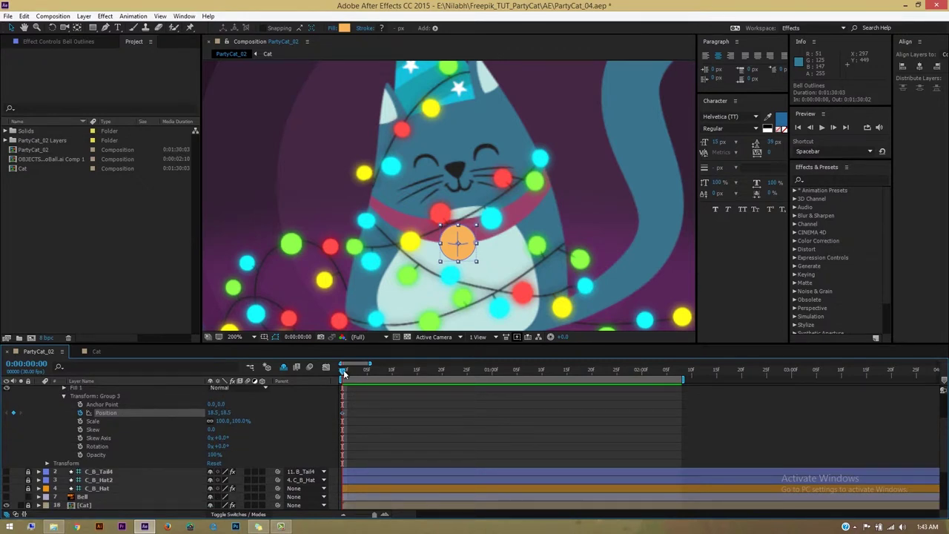
{"action": "left_click_drag", "start_coordinate": [344, 373], "coordinate": [393, 381]}
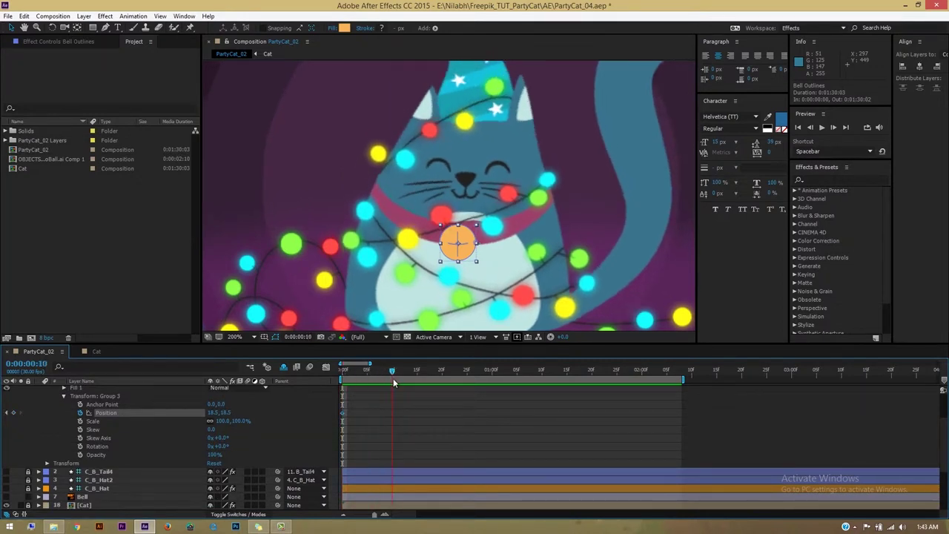
{"action": "left_click_drag", "start_coordinate": [394, 379], "coordinate": [351, 374]}
{"action": "key", "text": "ctrl+z"}
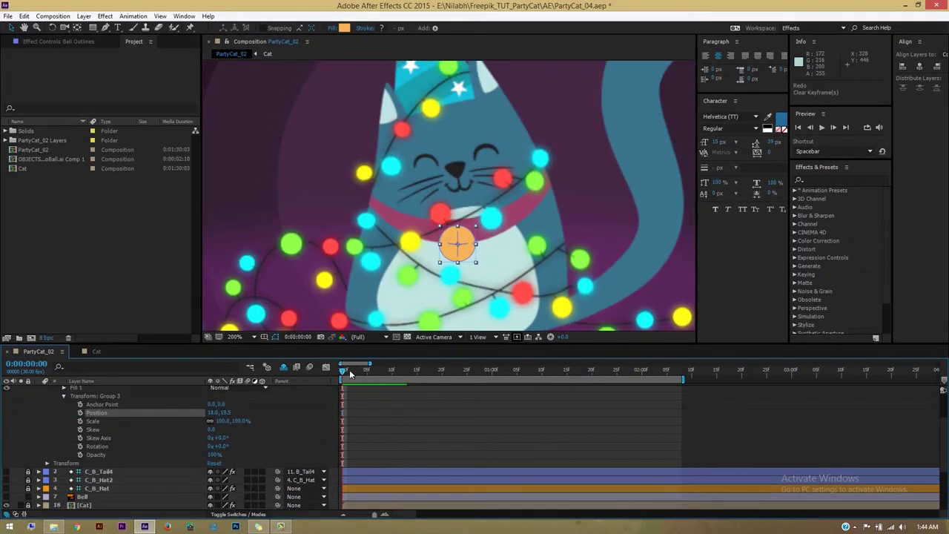
{"action": "left_click", "coordinate": [80, 413]}
{"action": "mouse_move", "coordinate": [346, 372]}
{"action": "left_mouse_down"}
{"action": "mouse_move", "coordinate": [470, 380]}
{"action": "mouse_move", "coordinate": [650, 371]}
{"action": "left_mouse_up"}
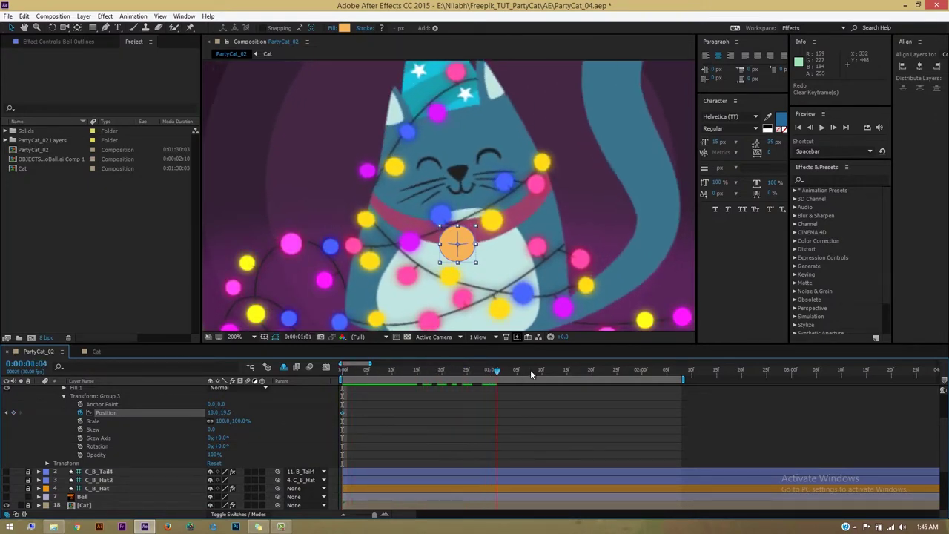
{"action": "key", "text": "space"}
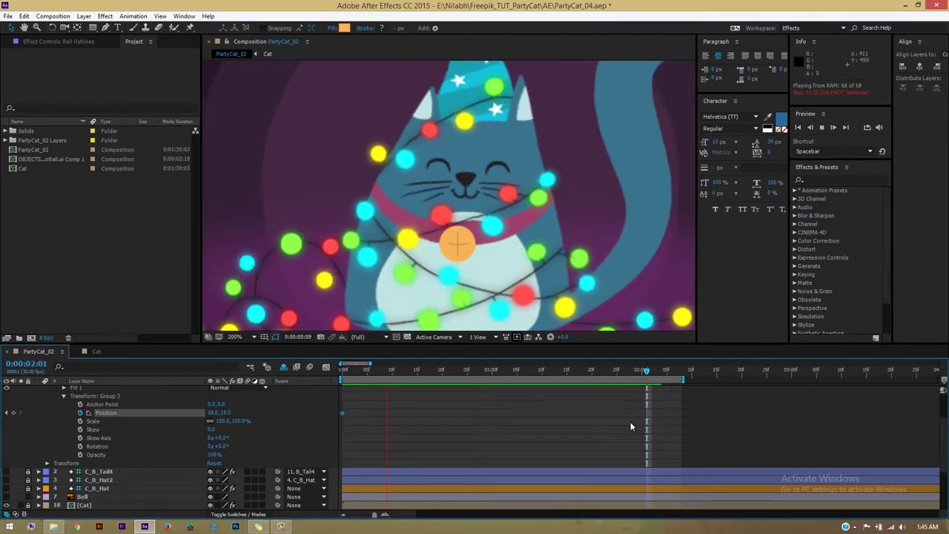
{"action": "key", "text": "space"}
- Key Position 18.0, 19.5 at frame 0, add a later keyframe, apply Easy Ease and show the curve
{"action": "mouse_move", "coordinate": [509, 374]}
{"action": "left_mouse_down"}
{"action": "mouse_move", "coordinate": [324, 380]}
{"action": "mouse_move", "coordinate": [375, 390]}
{"action": "left_mouse_up"}
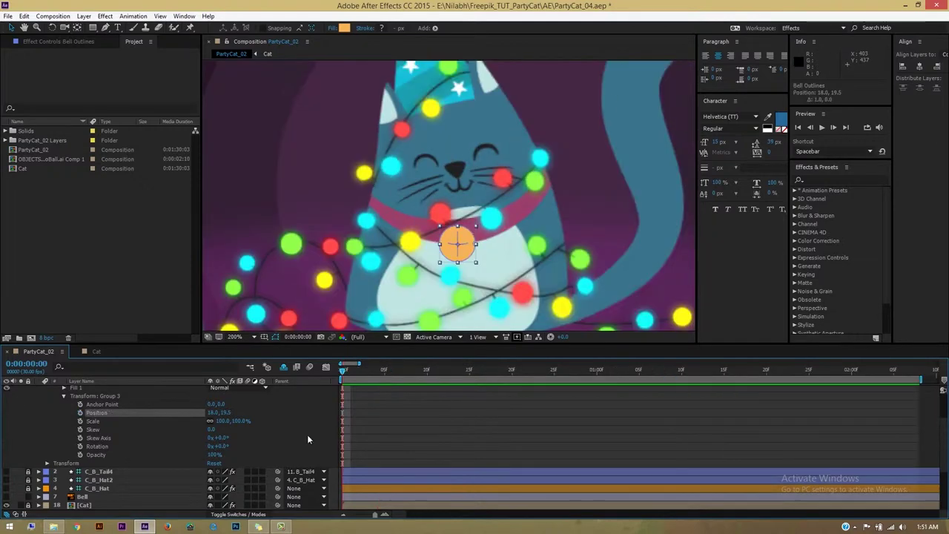
{"action": "left_click", "coordinate": [80, 413]}
{"action": "left_click_drag", "start_coordinate": [343, 371], "coordinate": [411, 371]}
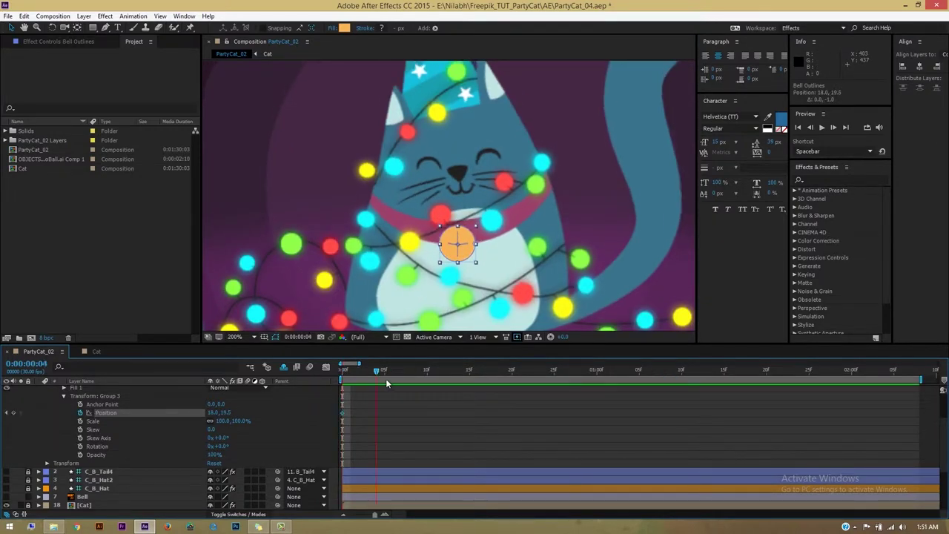
{"action": "scroll", "coordinate": [222, 438], "scroll_direction": "up", "scroll_amount": 1}
{"action": "scroll", "coordinate": [394, 443], "scroll_direction": "down", "scroll_amount": 3}
{"action": "left_click", "coordinate": [97, 445]}
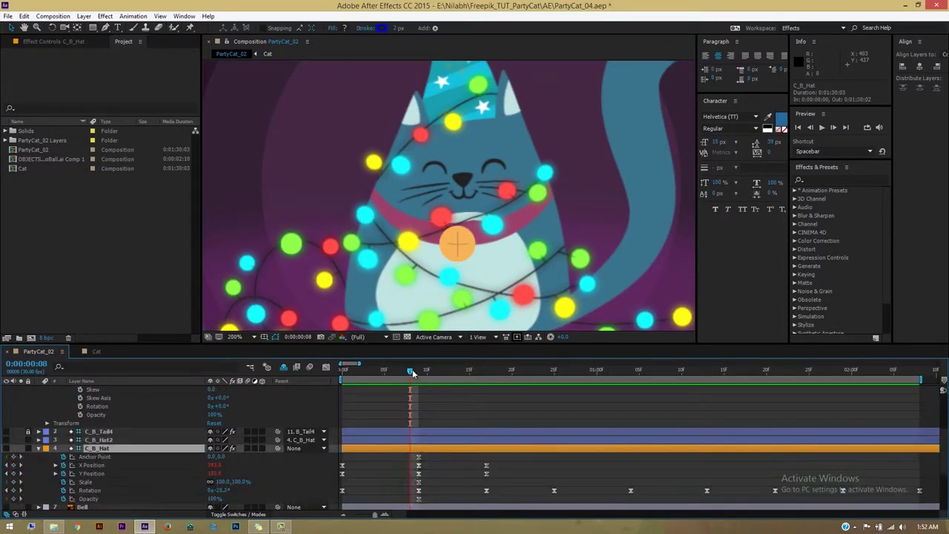
{"action": "key", "text": "Page_Down"}
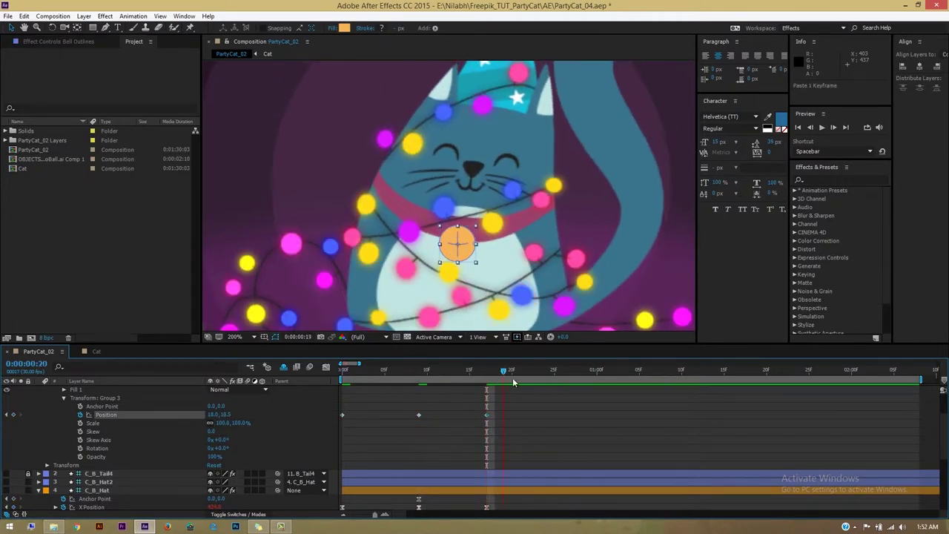
{"action": "right_click", "coordinate": [420, 413]}
{"action": "left_click", "coordinate": [326, 366]}
{"action": "key", "text": "F9"}
- Add the expression loopOut("cycle") to Group 3's Position
{"action": "right_click", "coordinate": [167, 417]}
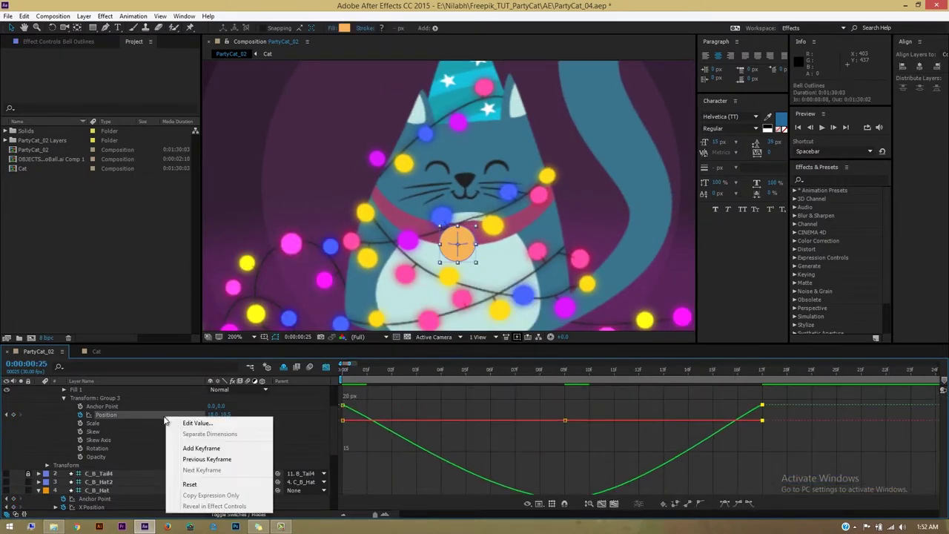
{"action": "key", "text": "Escape"}
{"action": "scroll", "coordinate": [568, 487], "scroll_direction": "down", "scroll_amount": 2}
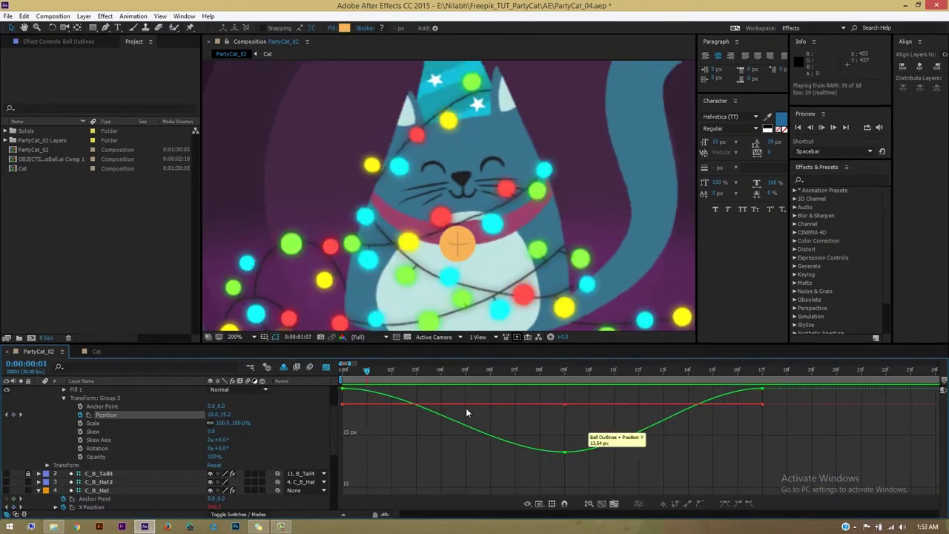
{"action": "key", "text": "shift+F3"}
{"action": "key", "text": "alt+shift+equal"}
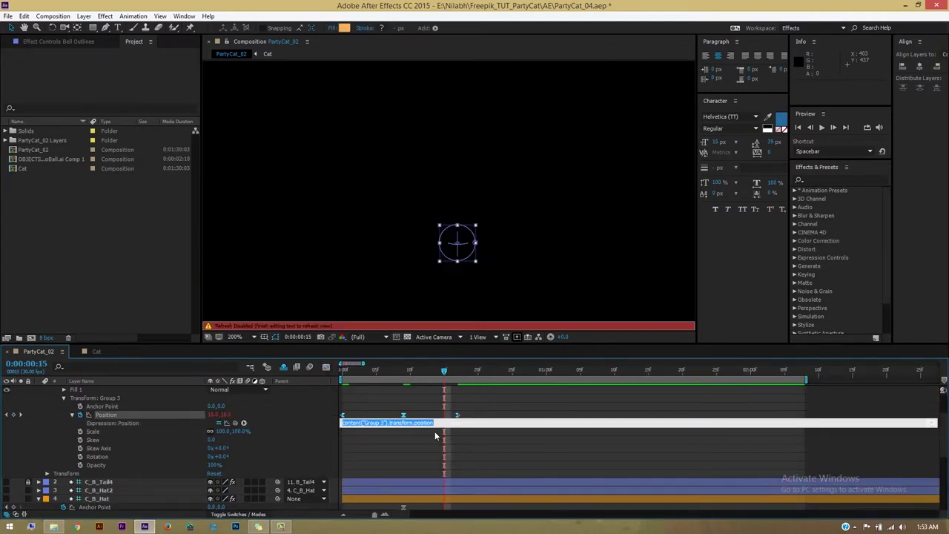
{"action": "type", "text": "loopOut(\"cycle\")"}
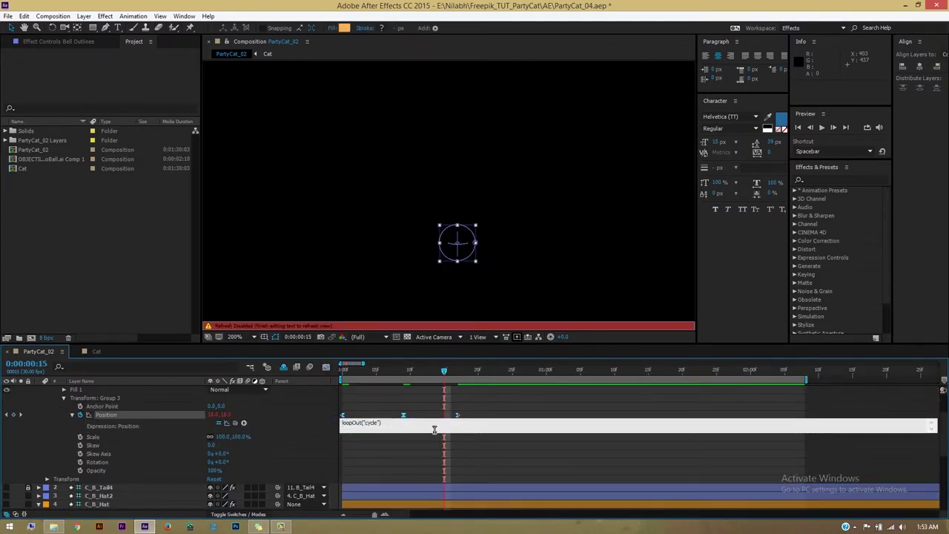
{"action": "left_click", "coordinate": [489, 455]}
{"action": "key", "text": "space"}
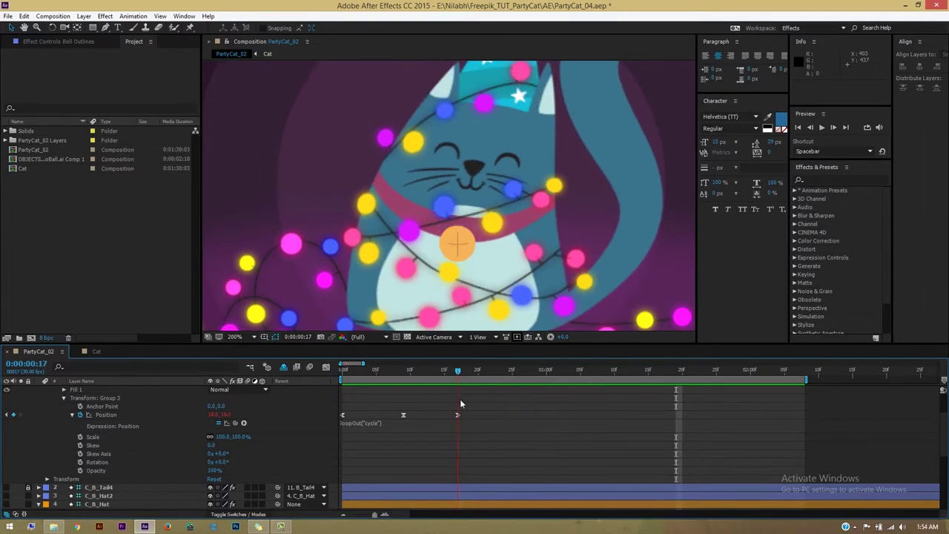
- Retime the Position keyframes in the Graph Editor so the dip ends near frame 17
{"action": "key", "text": "shift+F3"}
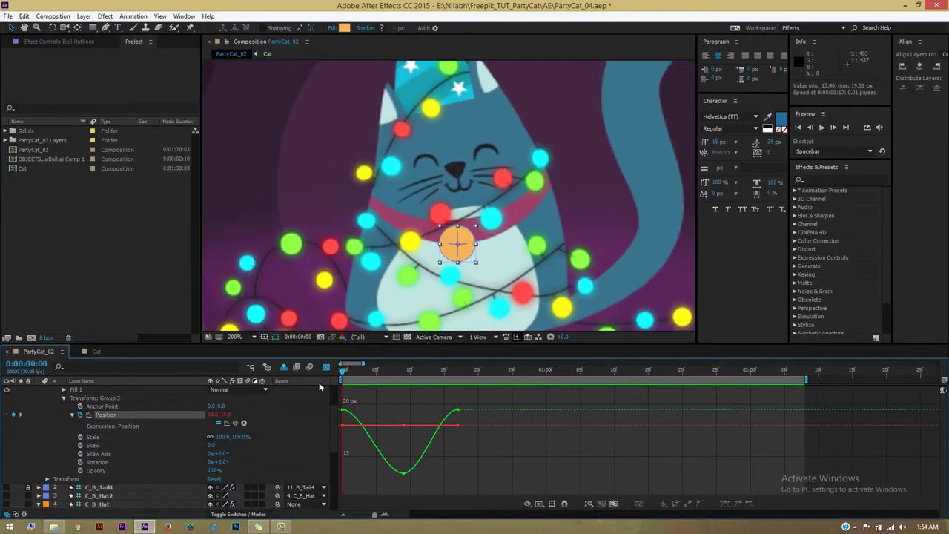
{"action": "left_click_drag", "start_coordinate": [327, 387], "coordinate": [467, 479]}
{"action": "left_click_drag", "start_coordinate": [458, 445], "coordinate": [486, 415]}
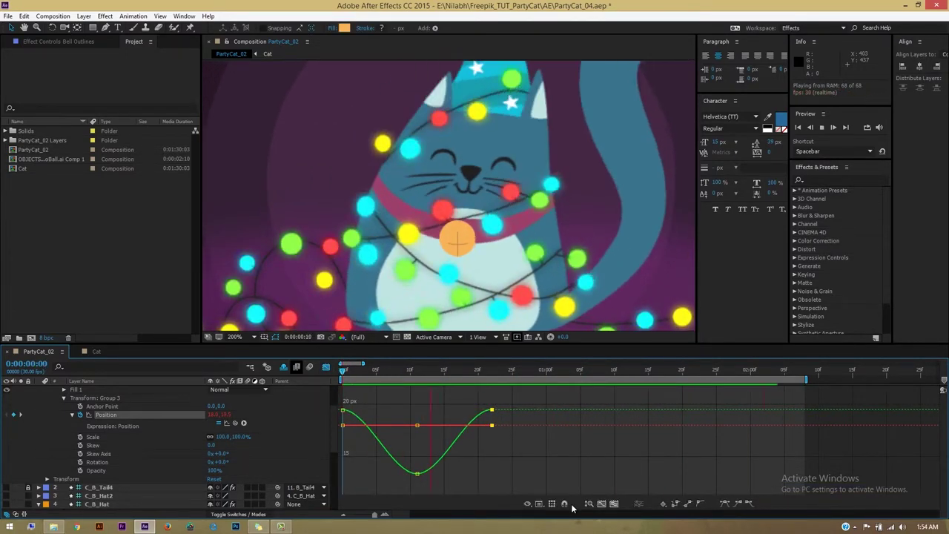
{"action": "left_click_drag", "start_coordinate": [417, 473], "coordinate": [411, 474]}
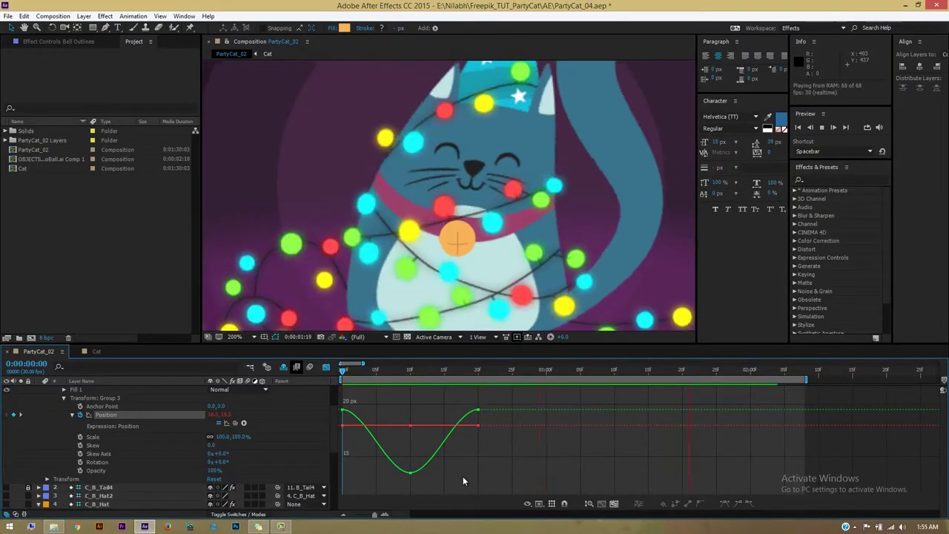
{"action": "left_click_drag", "start_coordinate": [479, 410], "coordinate": [458, 411]}
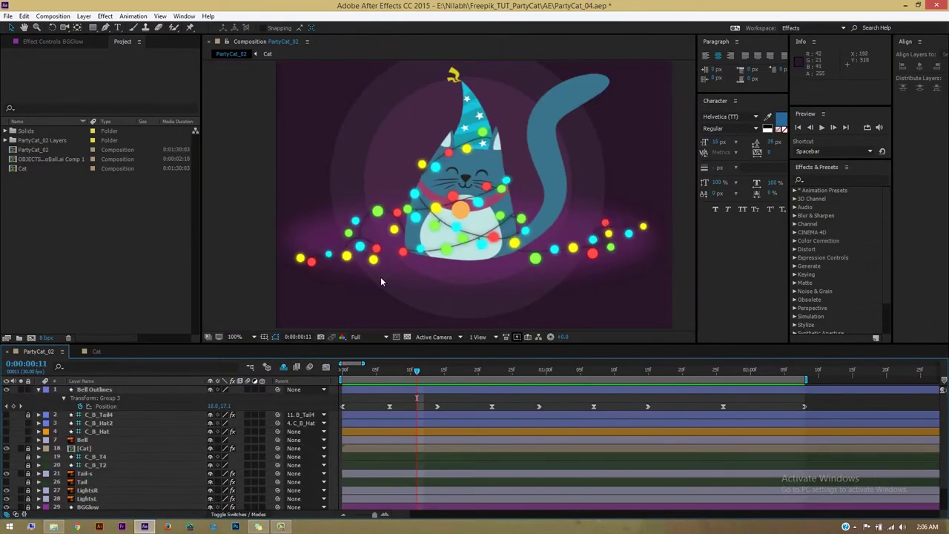
{"action": "key", "text": "space"}
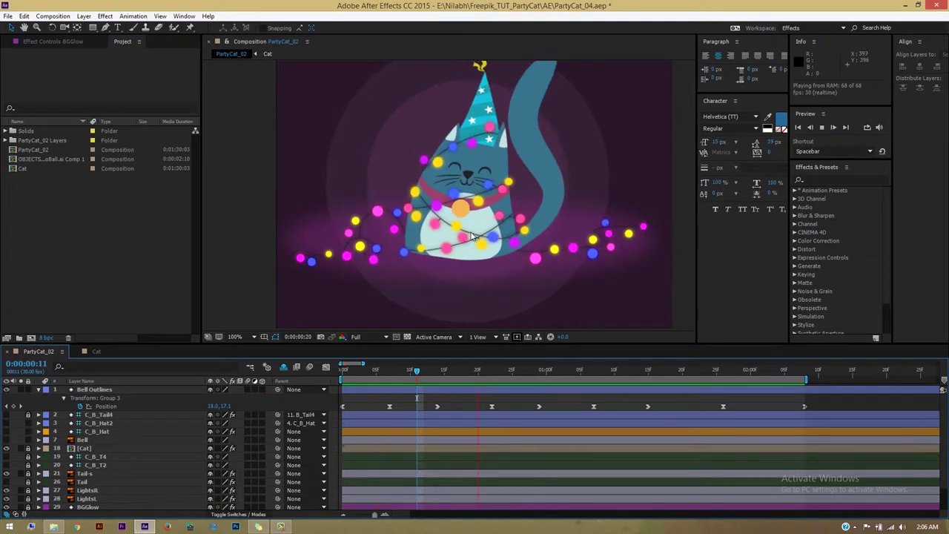
{"action": "key", "text": "space"}
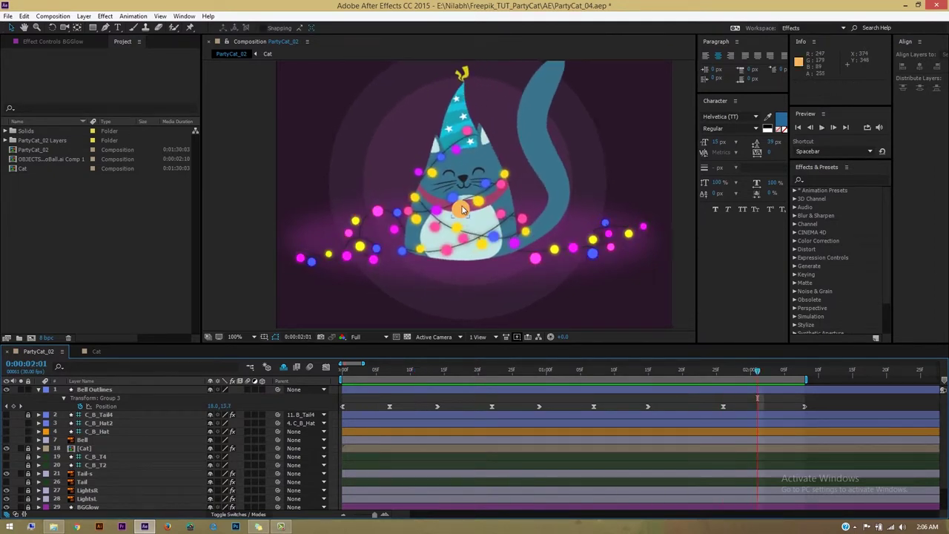
{"action": "left_click", "coordinate": [94, 390]}
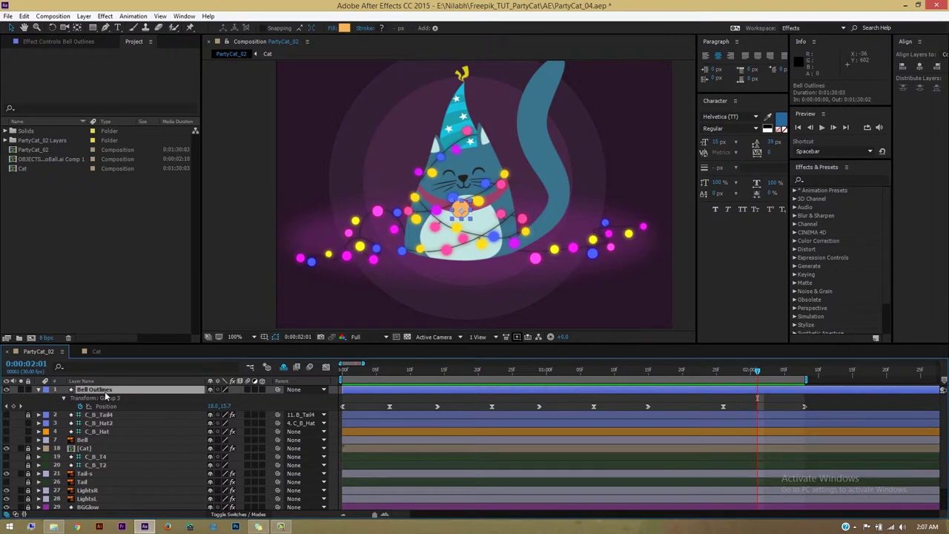
{"action": "left_click", "coordinate": [48, 400]}
{"action": "scroll", "coordinate": [469, 227], "scroll_direction": "up", "scroll_amount": 4}
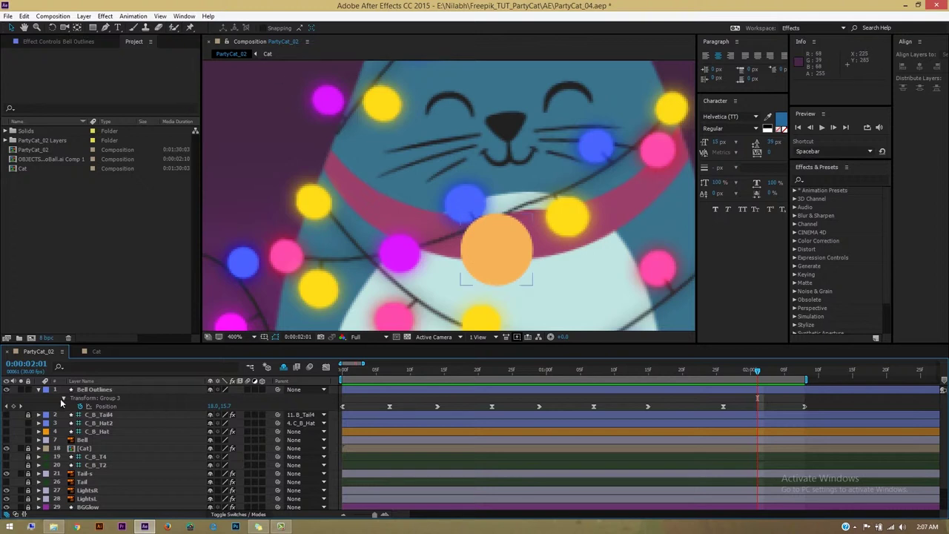
- Create a new Shape Layer via New > Shape Layer and rename it BellCuts
{"action": "right_click", "coordinate": [23, 401]}
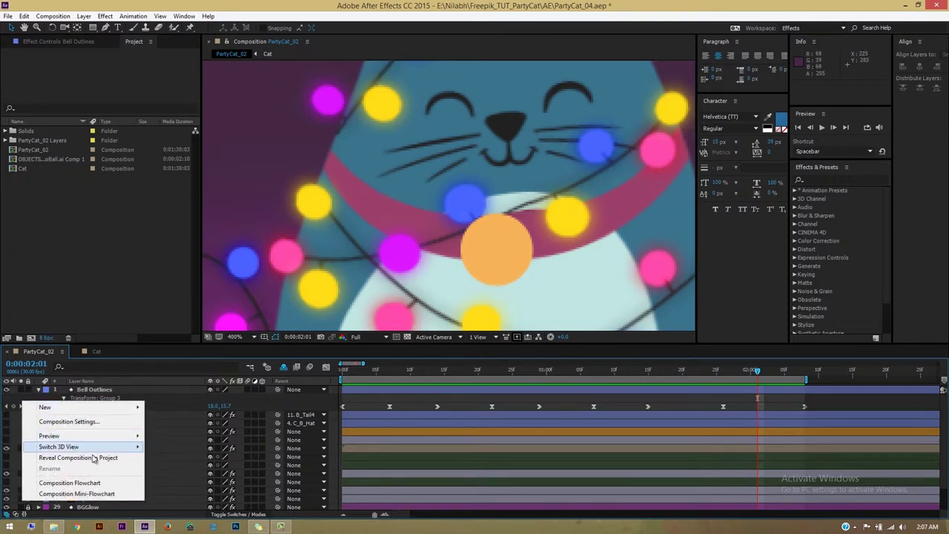
{"action": "right_click", "coordinate": [19, 397]}
{"action": "mouse_move", "coordinate": [75, 406]}
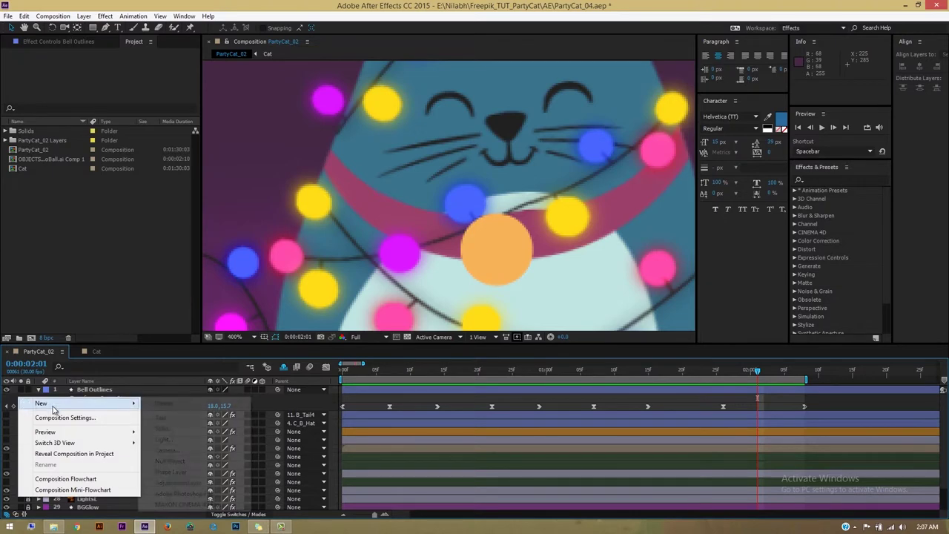
{"action": "left_click", "coordinate": [178, 471]}
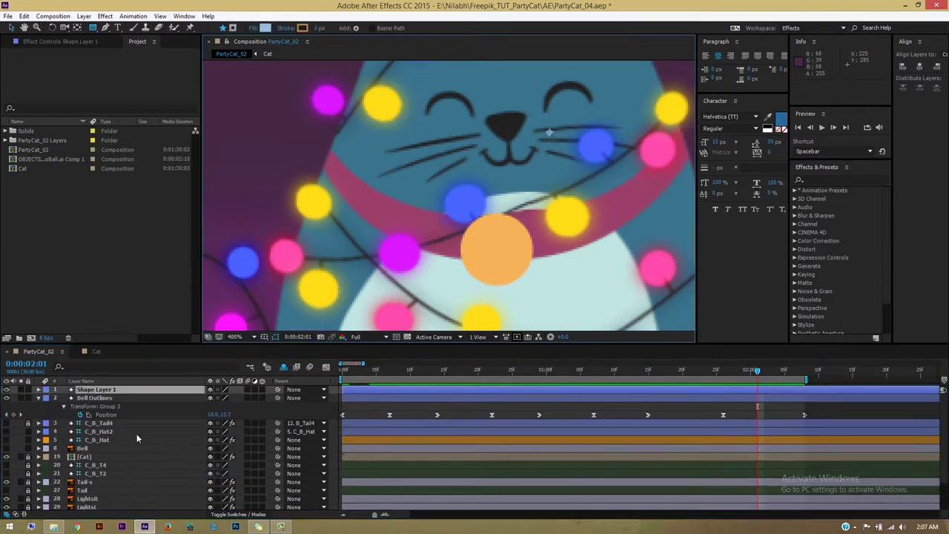
{"action": "right_click", "coordinate": [98, 391]}
{"action": "left_click", "coordinate": [150, 512]}
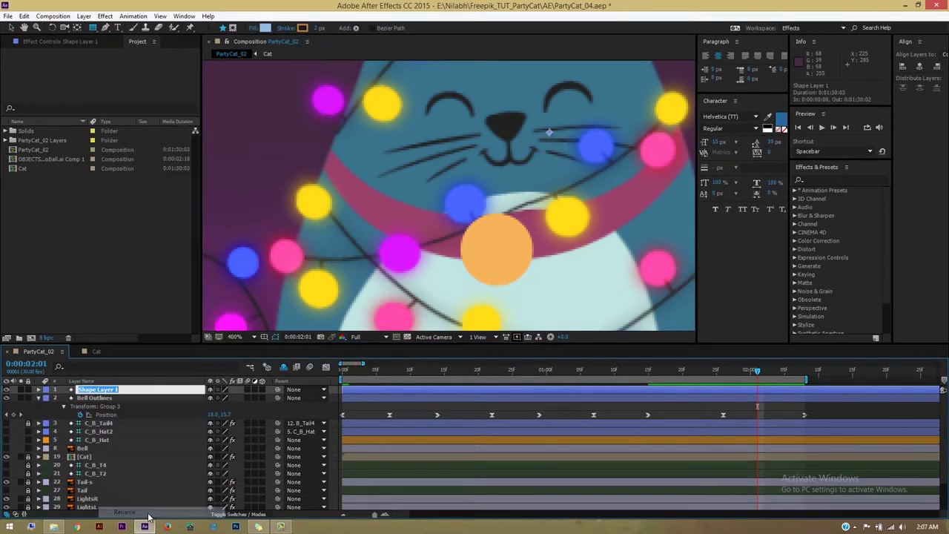
{"action": "type", "text": "BellCuts"}
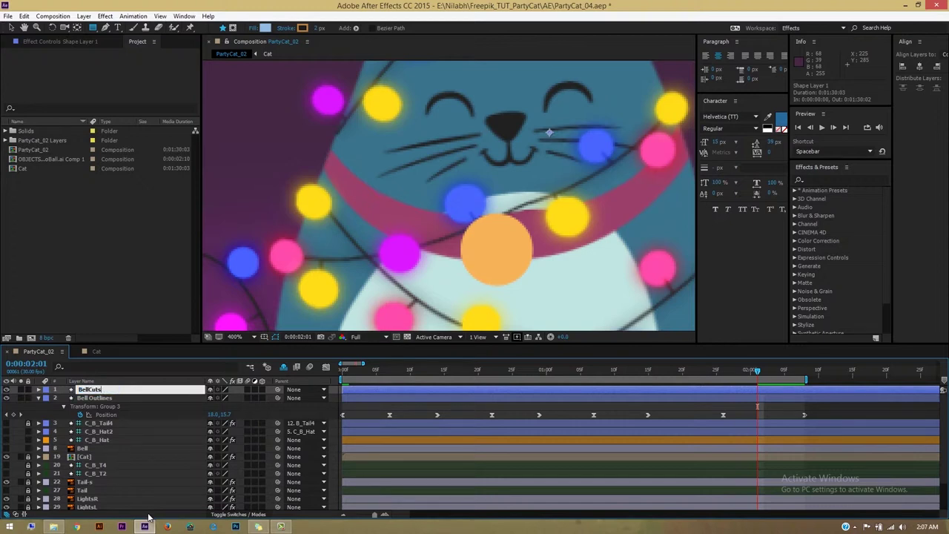
{"action": "key", "text": "Return"}
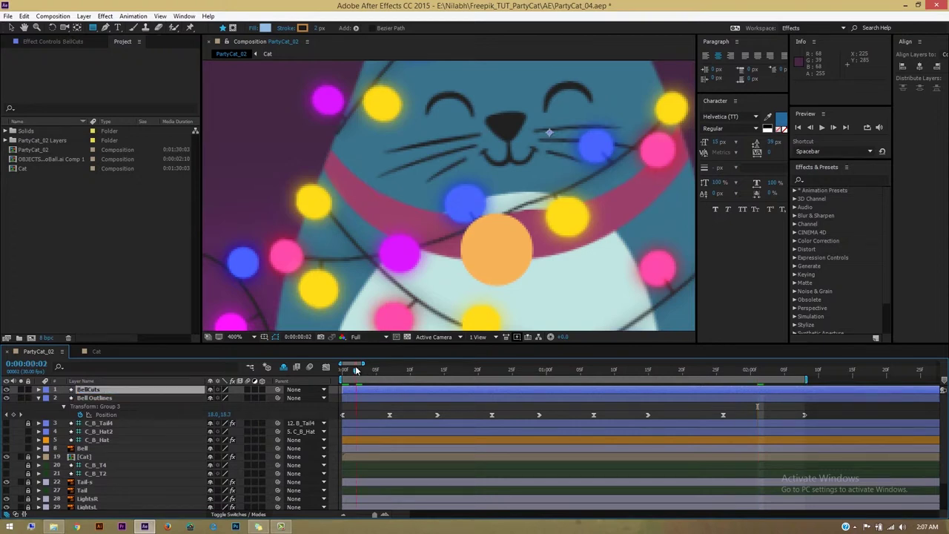
- Go to the first frame, undo the stray Pen vertex, and set the shape's Fill to None
{"action": "key", "text": "Home"}
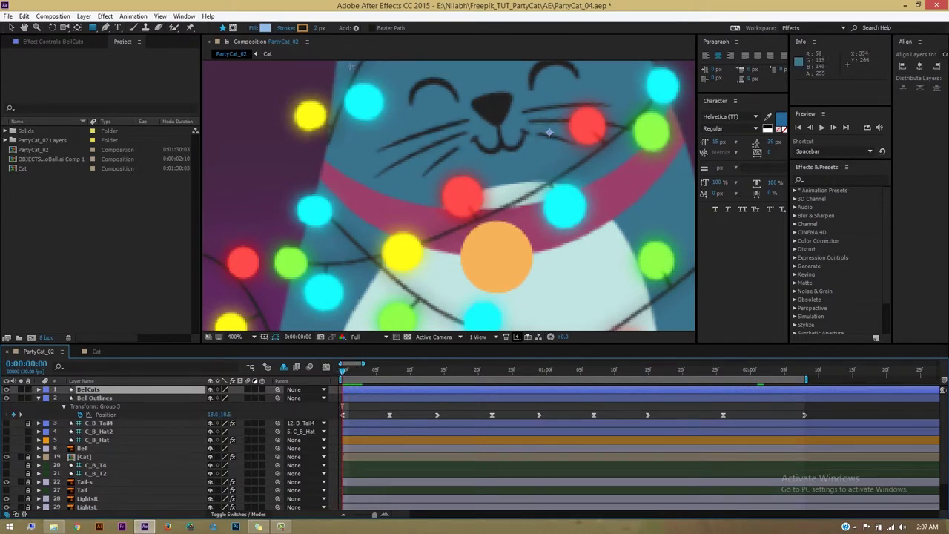
{"action": "left_click", "coordinate": [106, 28]}
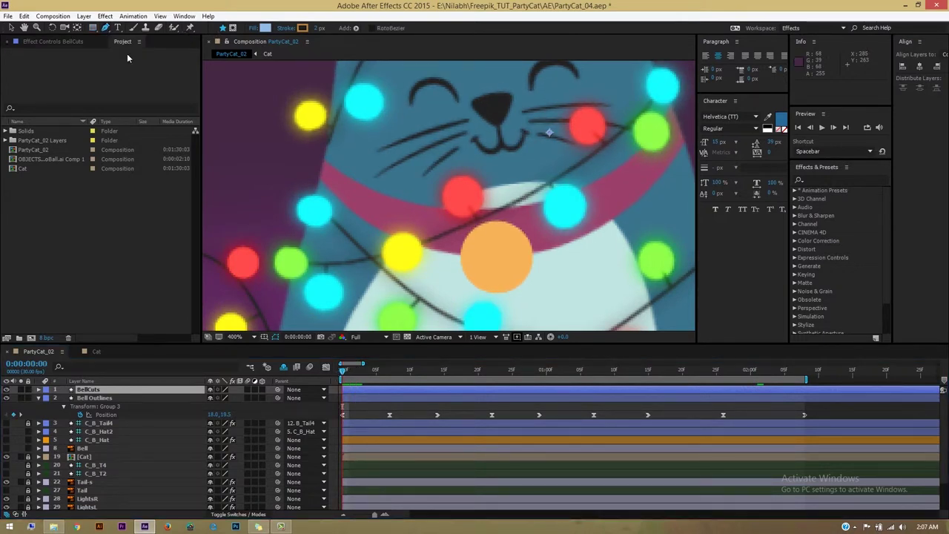
{"action": "left_click", "coordinate": [474, 258]}
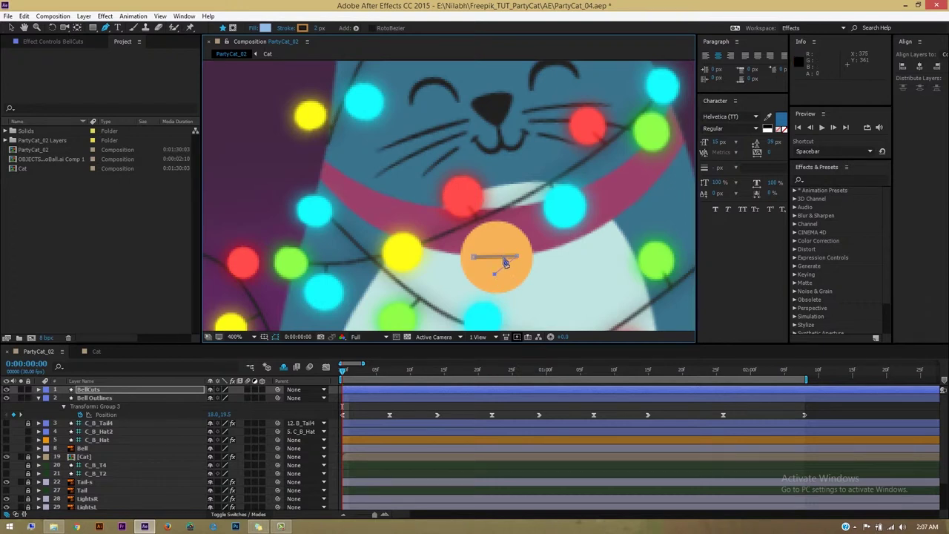
{"action": "key", "text": "ctrl+z"}
{"action": "left_click", "coordinate": [11, 27]}
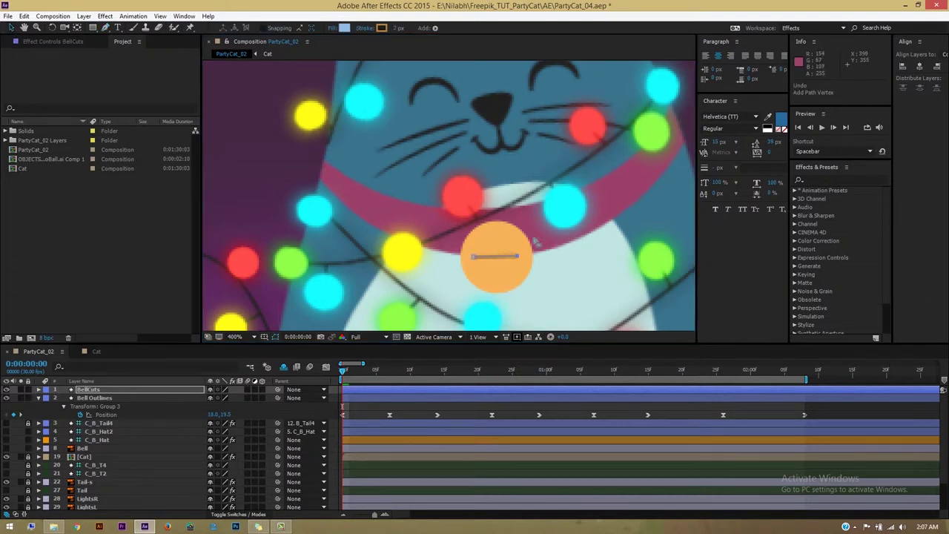
{"action": "left_click", "coordinate": [522, 271]}
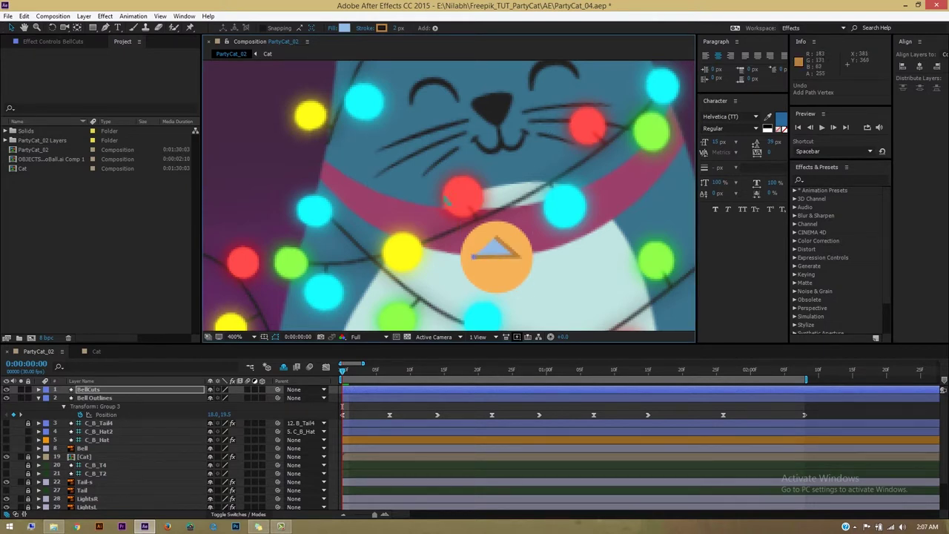
{"action": "left_click", "coordinate": [332, 28]}
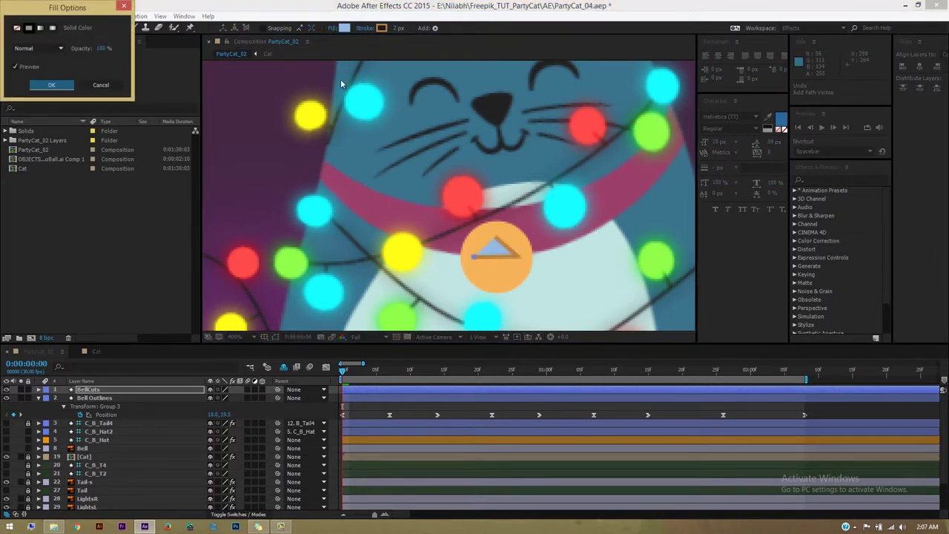
{"action": "left_click", "coordinate": [17, 27]}
{"action": "left_click", "coordinate": [53, 85]}
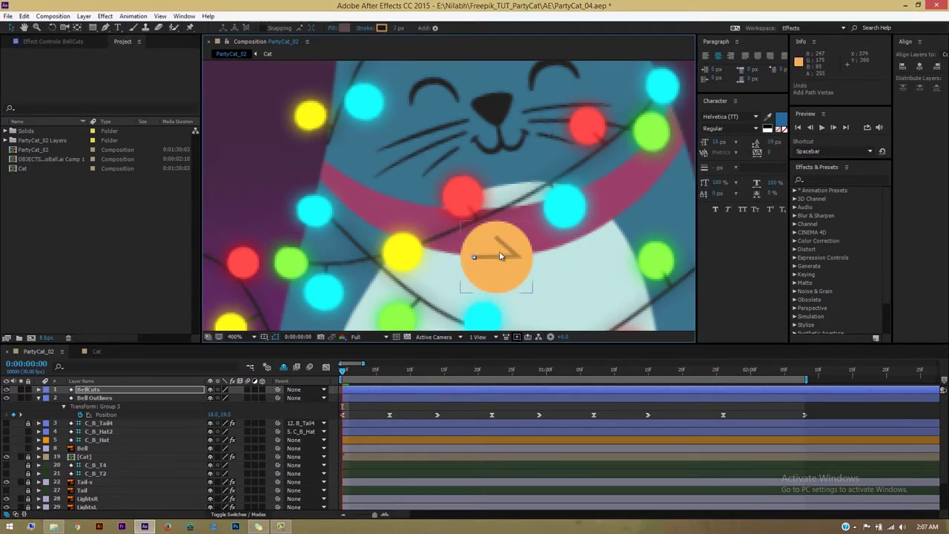
- Draw a horizontal Pen stroke across the middle of the orange bell
{"action": "left_click", "coordinate": [107, 28]}
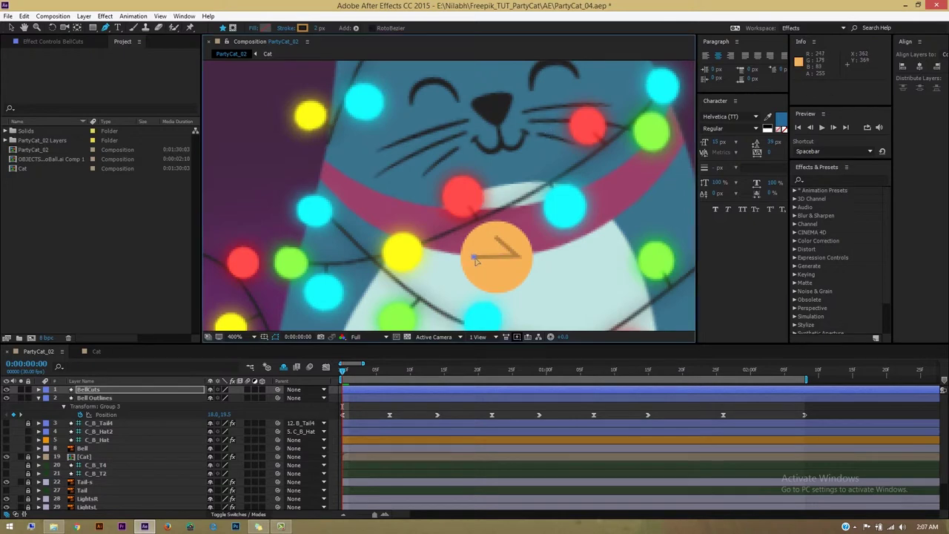
{"action": "left_click_drag", "start_coordinate": [481, 273], "coordinate": [460, 250]}
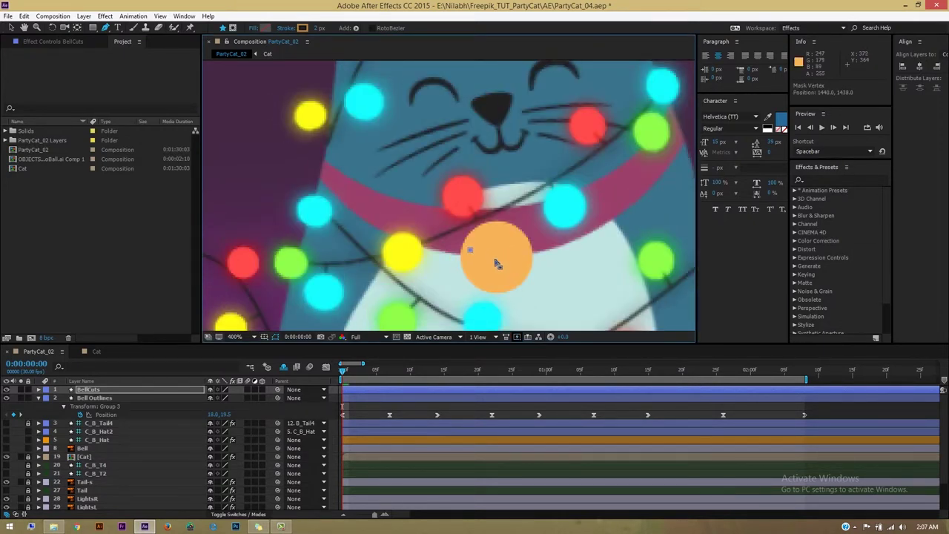
{"action": "key", "text": "Down"}
{"action": "key", "text": "Down"}
{"action": "key", "text": "Right"}
{"action": "left_click_drag", "start_coordinate": [522, 259], "coordinate": [521, 260]}
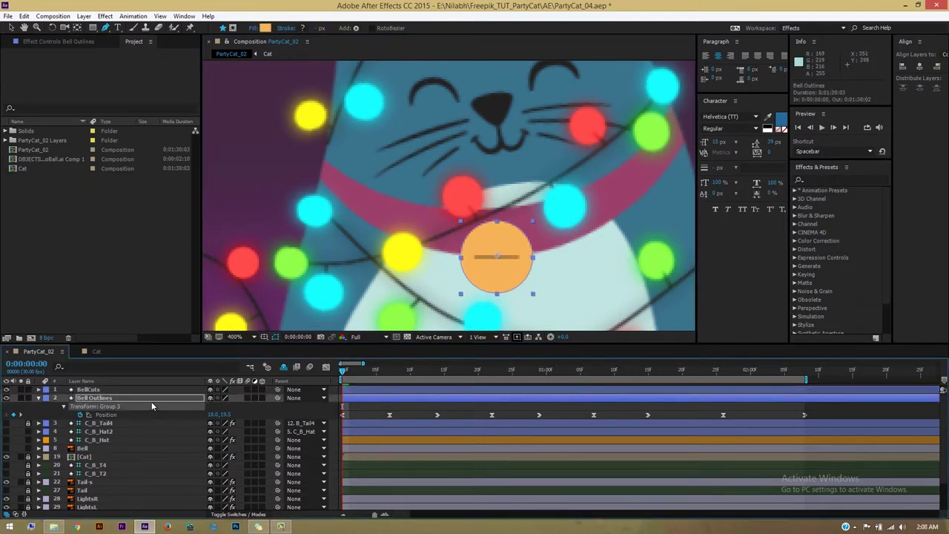
- Add a vertical Pen path on BellCuts and align its end points into a straight cross
{"action": "left_click", "coordinate": [107, 391]}
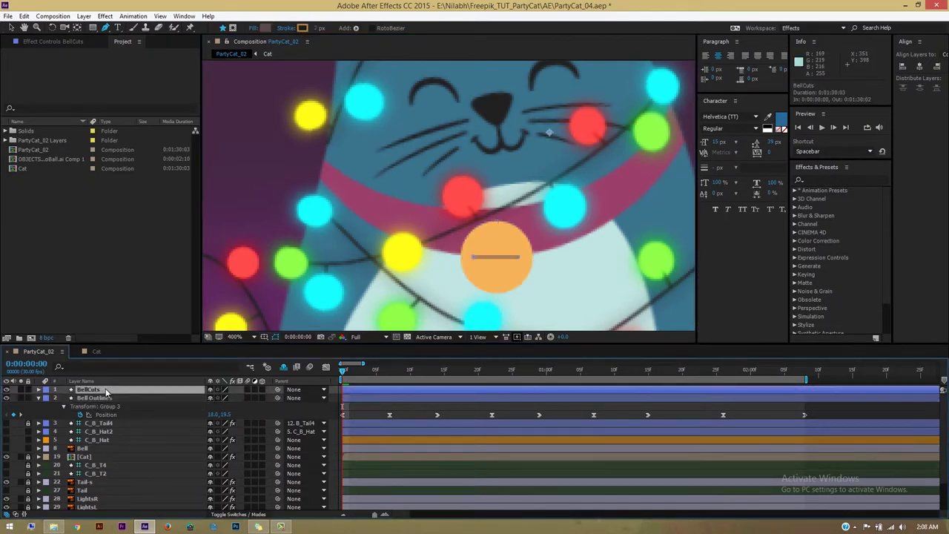
{"action": "left_click", "coordinate": [497, 274]}
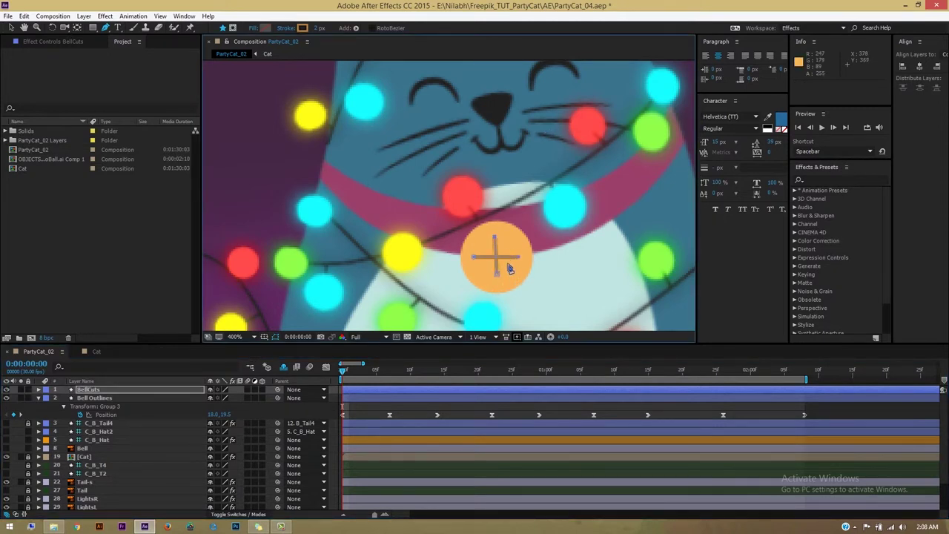
{"action": "scroll", "coordinate": [505, 265], "scroll_direction": "up", "scroll_amount": 1}
{"action": "left_click_drag", "start_coordinate": [438, 193], "coordinate": [476, 222]}
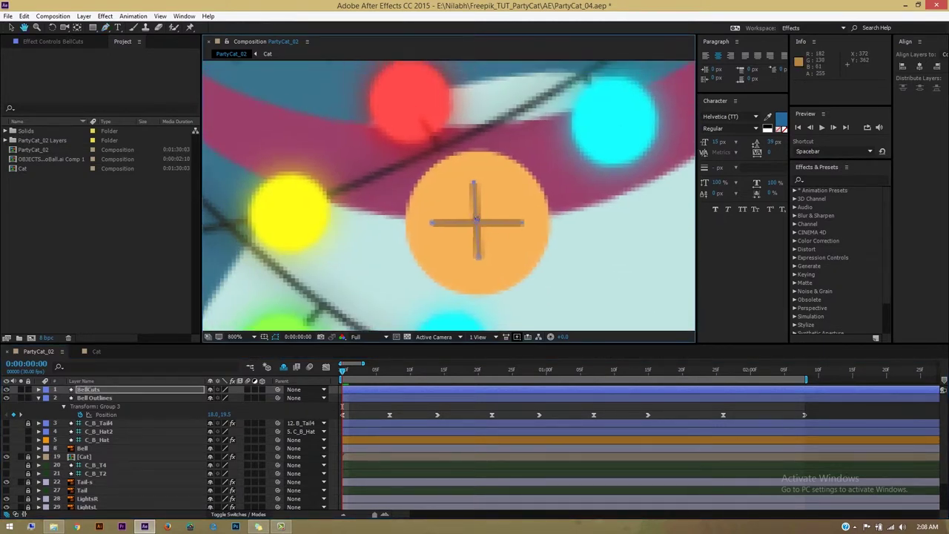
{"action": "left_click_drag", "start_coordinate": [474, 182], "coordinate": [480, 186]}
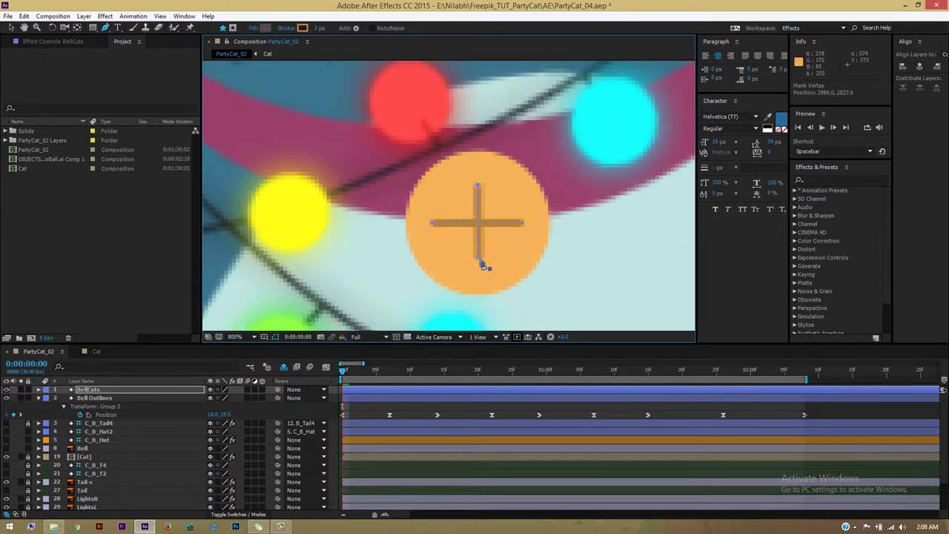
{"action": "left_click_drag", "start_coordinate": [480, 261], "coordinate": [479, 264]}
{"action": "left_click", "coordinate": [105, 28]}
{"action": "left_click", "coordinate": [488, 269]}
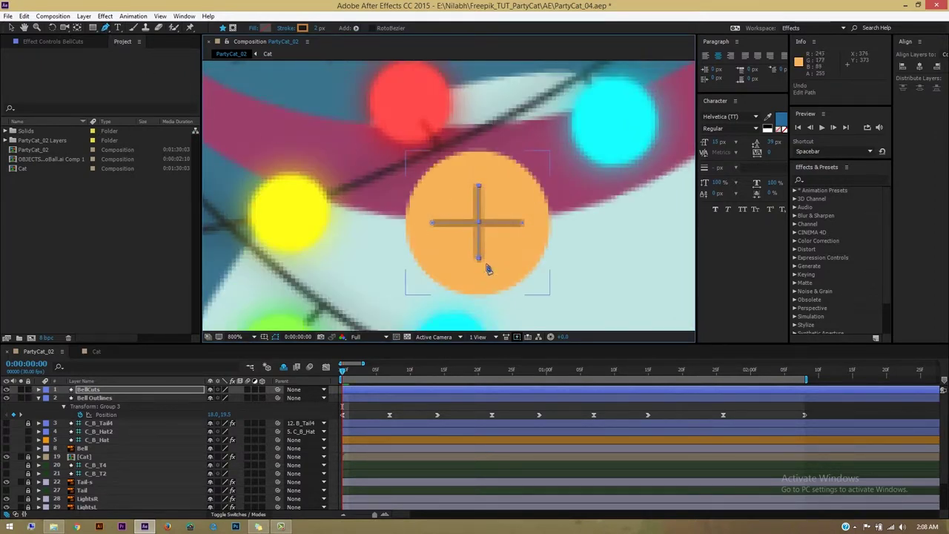
{"action": "left_click_drag", "start_coordinate": [480, 261], "coordinate": [476, 266]}
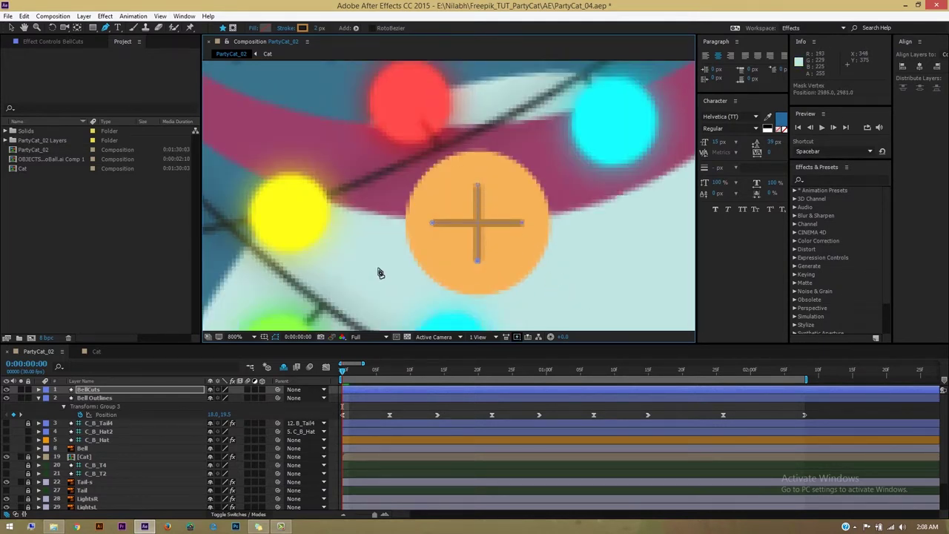
- Reveal BellCuts' Position (400.0, 300.0) with P and set a keyframe at 0:00
{"action": "left_click", "coordinate": [96, 389]}
{"action": "key", "text": "comma"}
{"action": "key", "text": "comma"}
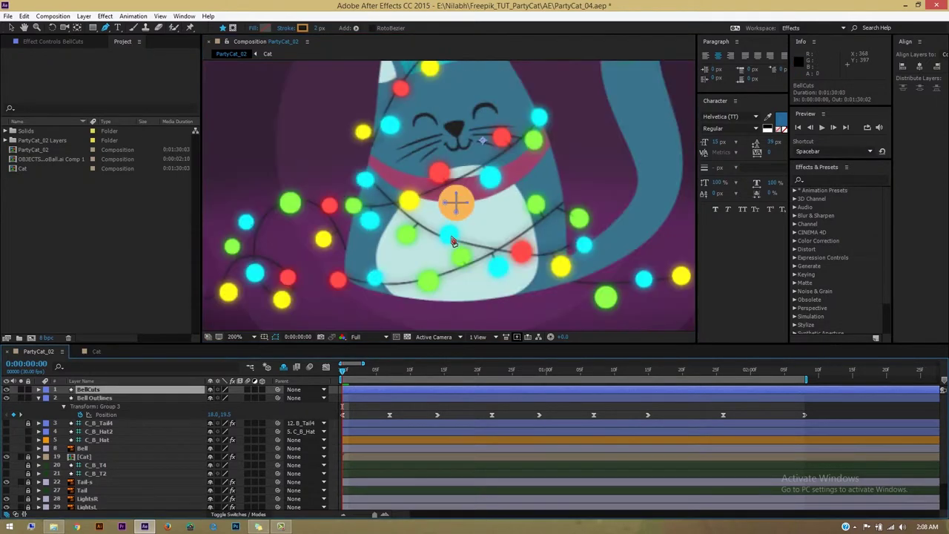
{"action": "key", "text": "period"}
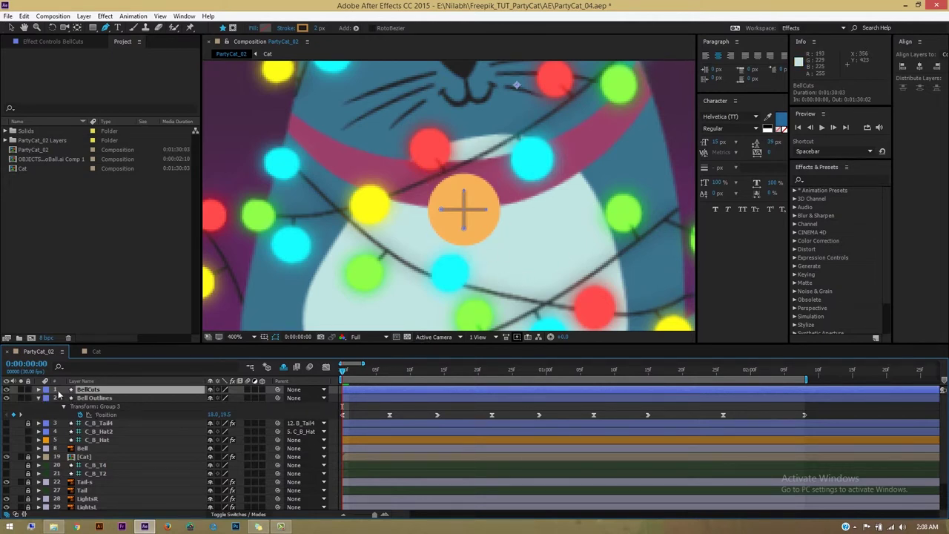
{"action": "key", "text": "p"}
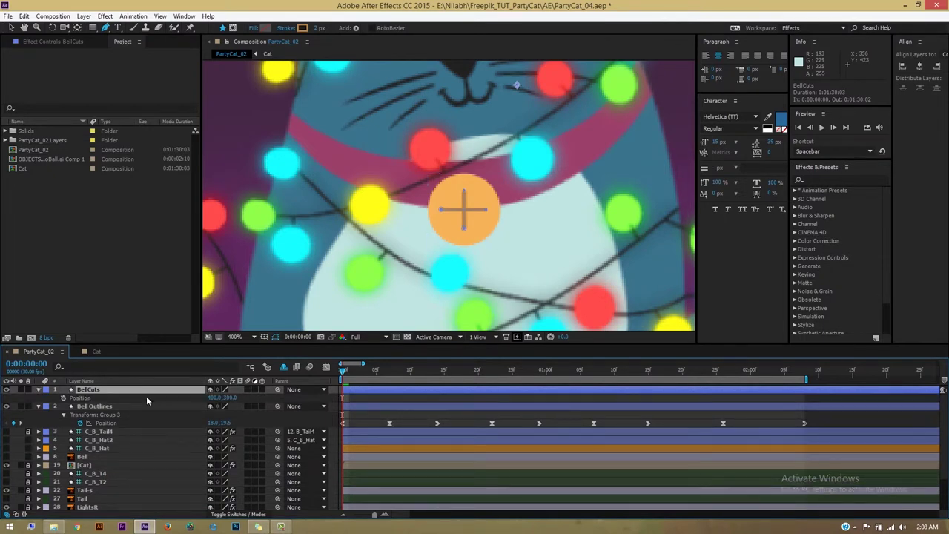
{"action": "left_click", "coordinate": [63, 398]}
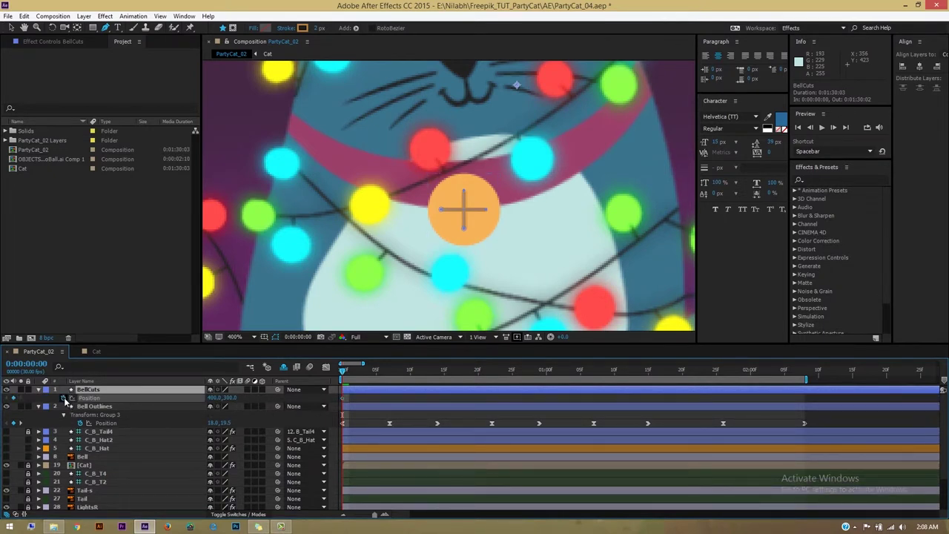
{"action": "left_click", "coordinate": [344, 374]}
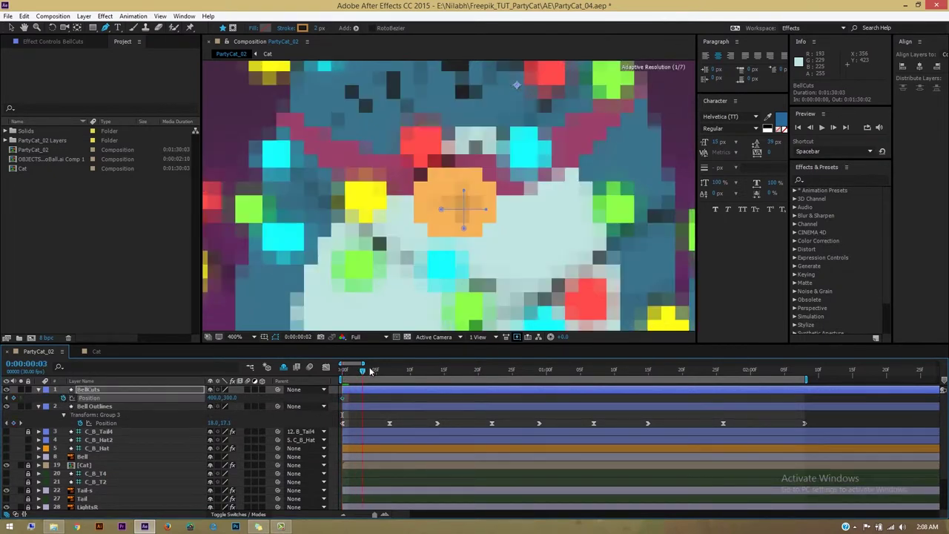
{"action": "key", "text": "space"}
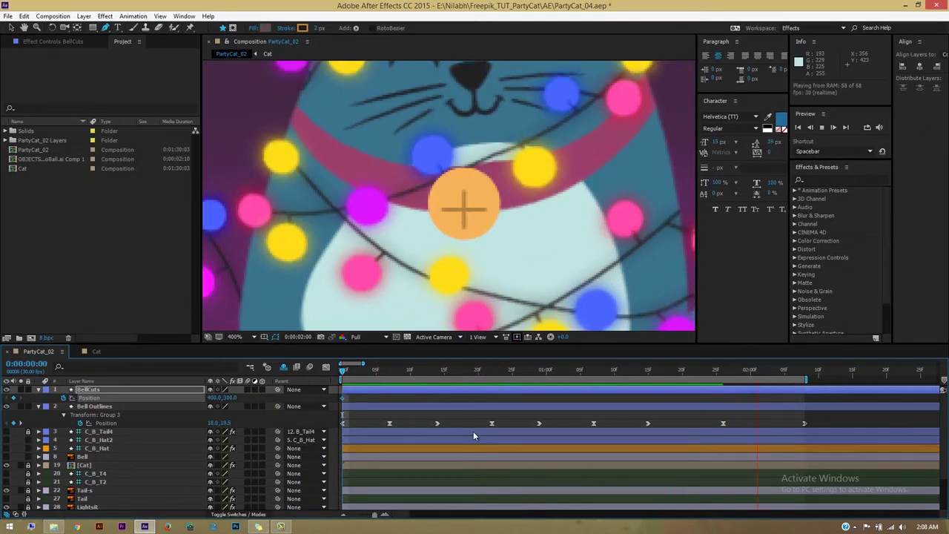
{"action": "key", "text": "space"}
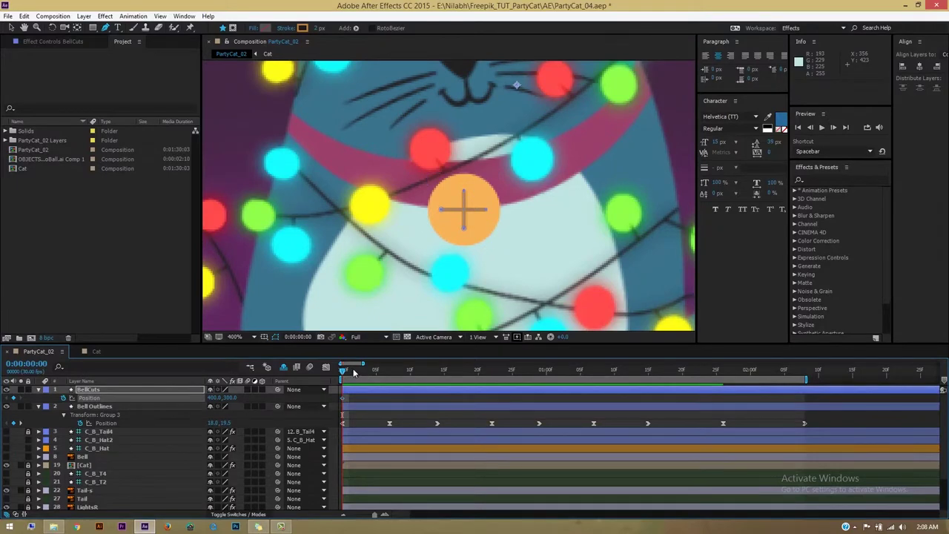
{"action": "key", "text": "space"}
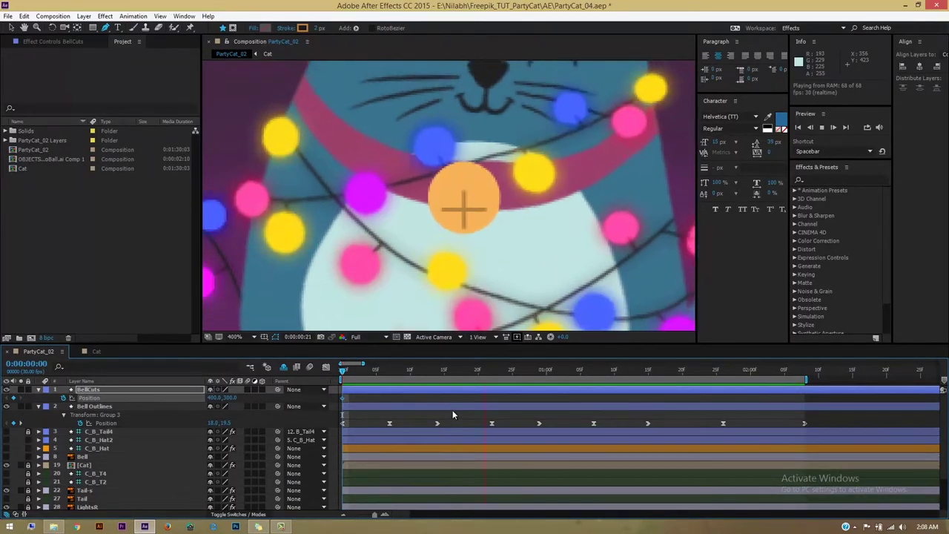
{"action": "key", "text": "space"}
{"action": "key", "text": "space"}
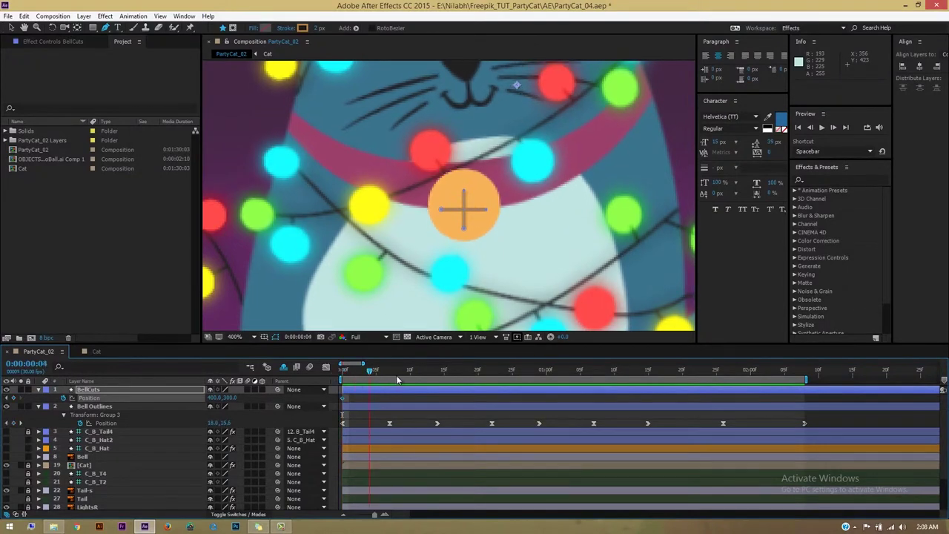
{"action": "key", "text": "space"}
{"action": "key", "text": "space"}
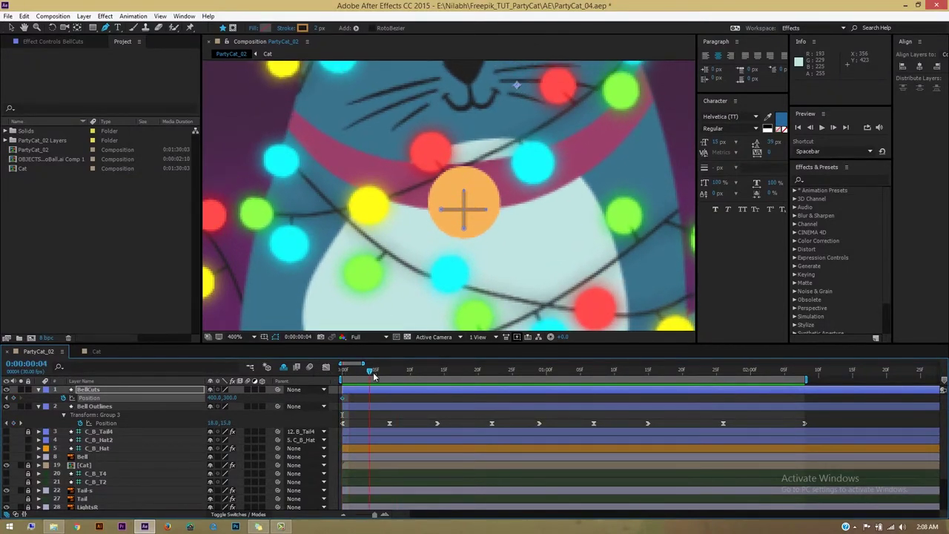
{"action": "key", "text": "space"}
{"action": "key", "text": "space"}
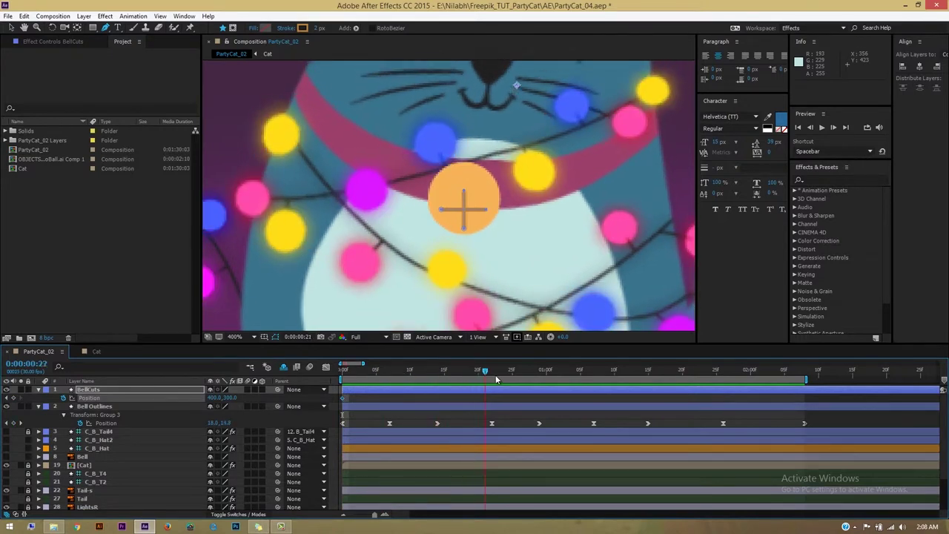
{"action": "key", "text": "space"}
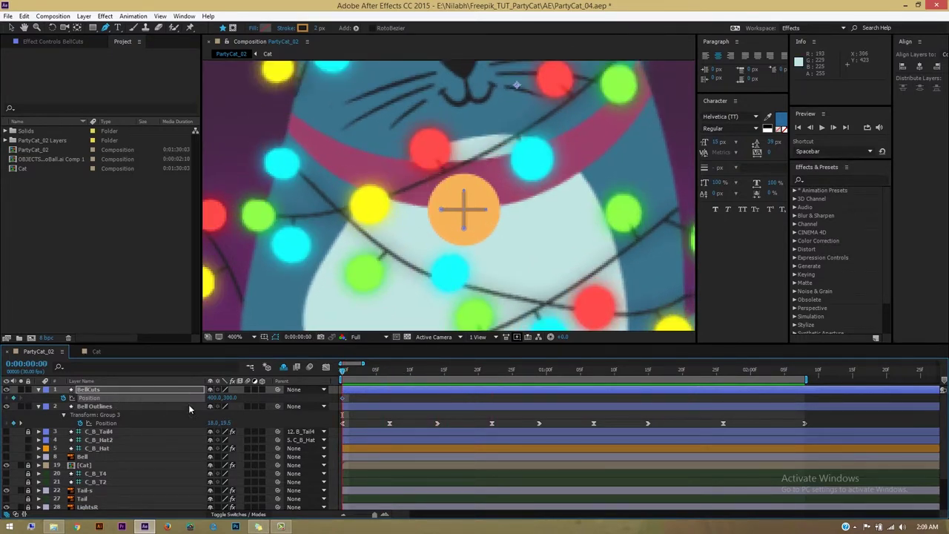
- Nudge BellCuts' Position at frames 7, 14 and 22 to add bobbing keyframes
{"action": "left_click_drag", "start_coordinate": [231, 399], "coordinate": [231, 399]}
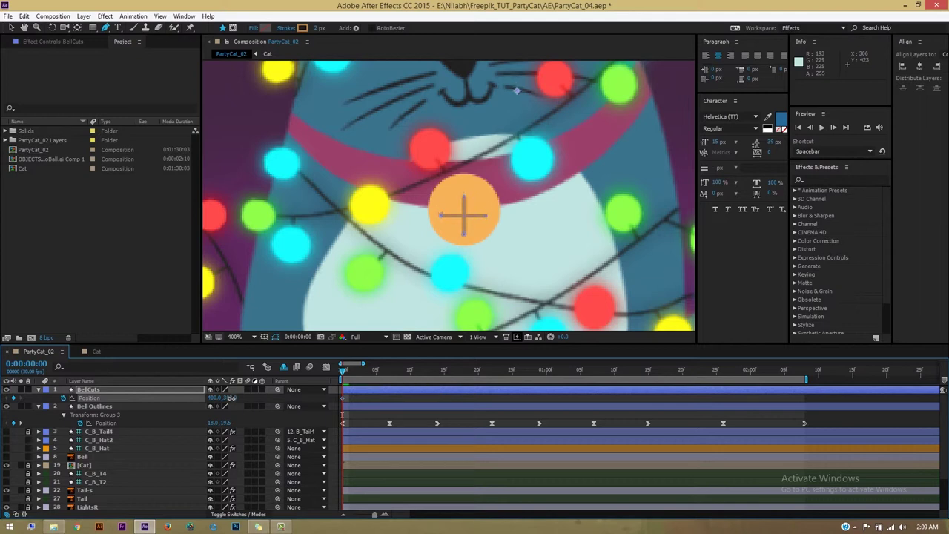
{"action": "left_click", "coordinate": [389, 373]}
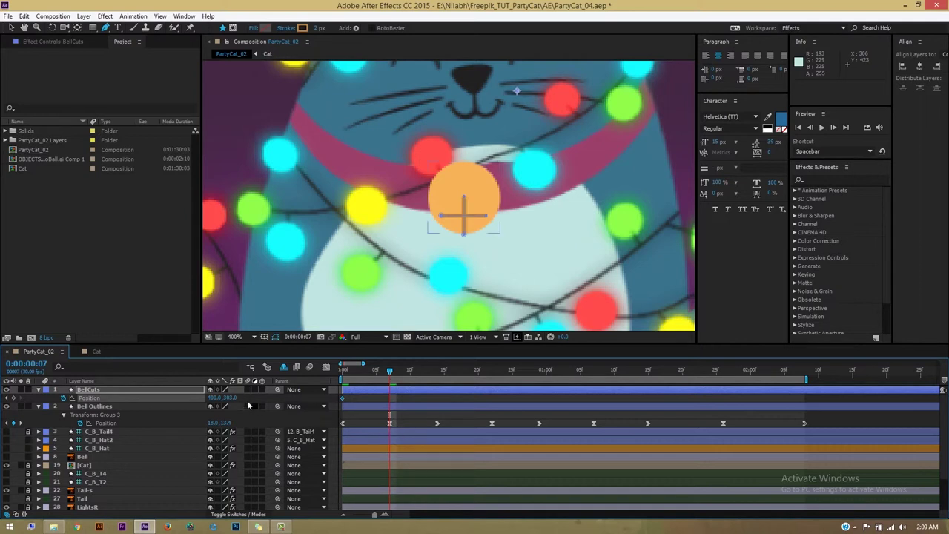
{"action": "left_click_drag", "start_coordinate": [226, 398], "coordinate": [224, 400]}
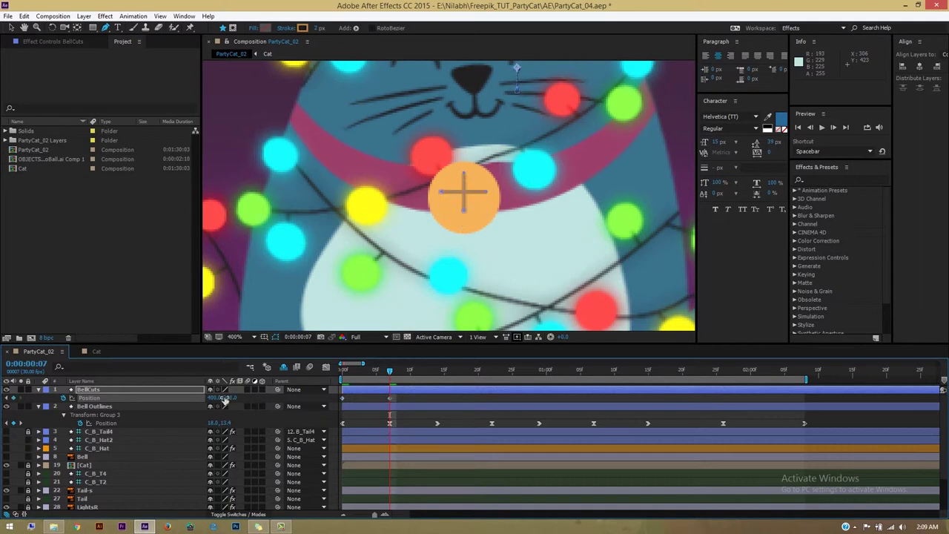
{"action": "left_click_drag", "start_coordinate": [394, 373], "coordinate": [387, 376]}
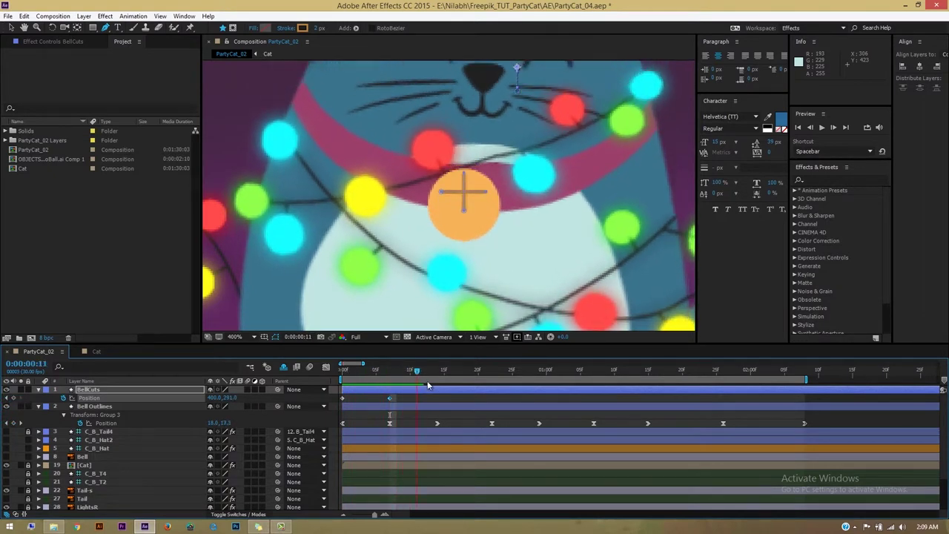
{"action": "left_click_drag", "start_coordinate": [387, 377], "coordinate": [438, 375]}
{"action": "left_click_drag", "start_coordinate": [234, 398], "coordinate": [239, 398]}
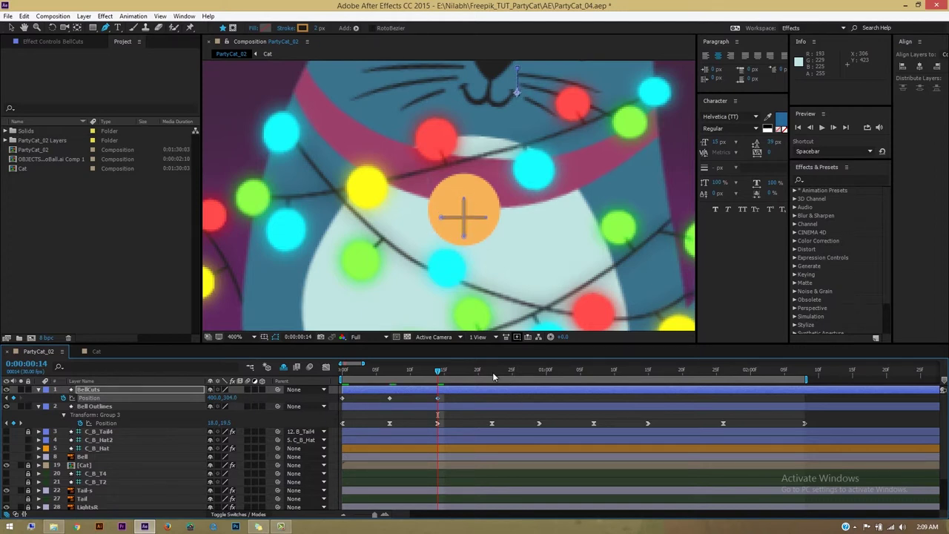
{"action": "left_click", "coordinate": [492, 375]}
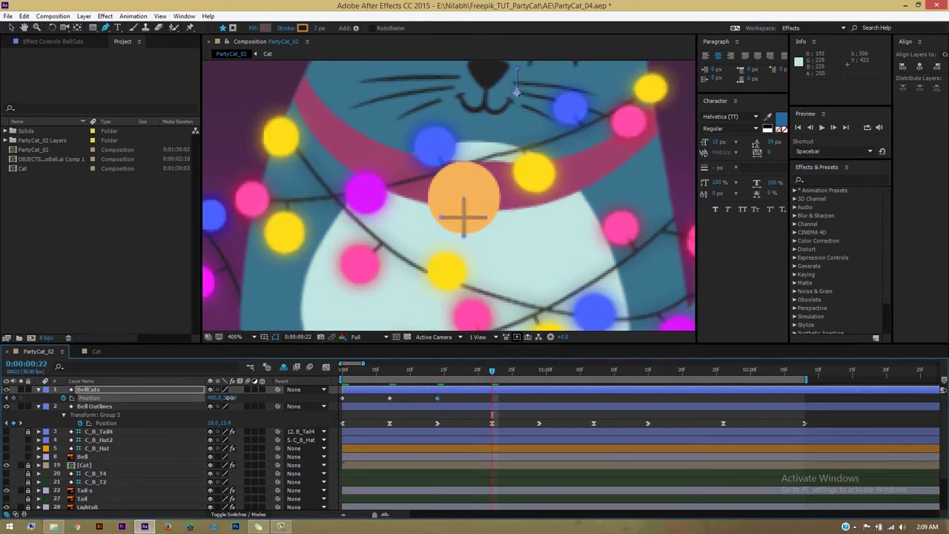
{"action": "left_click_drag", "start_coordinate": [230, 397], "coordinate": [234, 397]}
{"action": "left_click", "coordinate": [539, 373]}
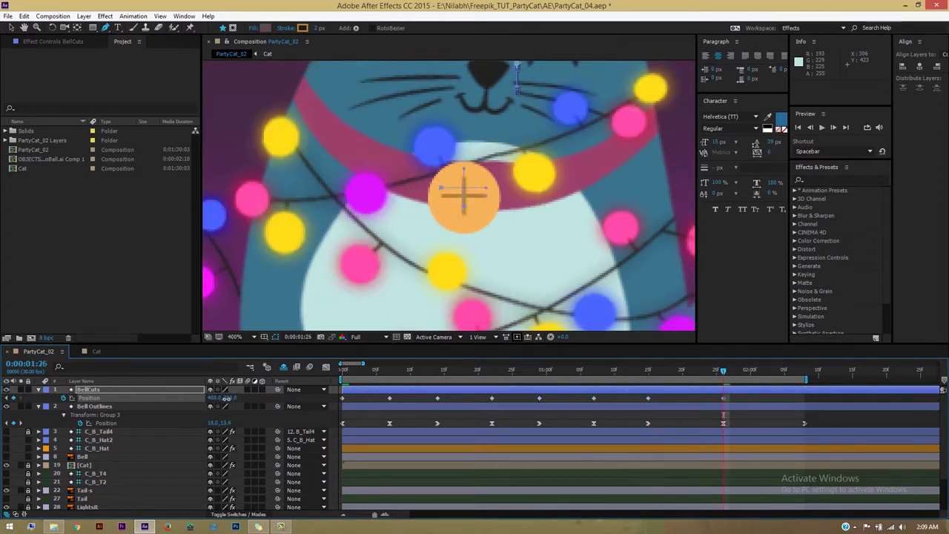
- Select all Position keyframes up to 0:00:02:08, apply Easy Ease, and start the preview
{"action": "left_click", "coordinate": [806, 369]}
{"action": "left_click_drag", "start_coordinate": [813, 398], "coordinate": [346, 403]}
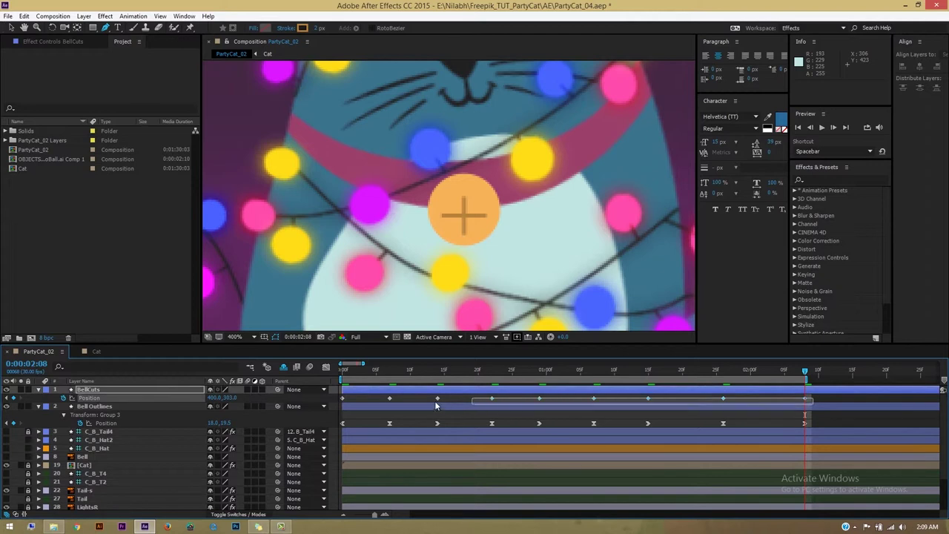
{"action": "right_click", "coordinate": [342, 401]}
{"action": "mouse_move", "coordinate": [400, 391]}
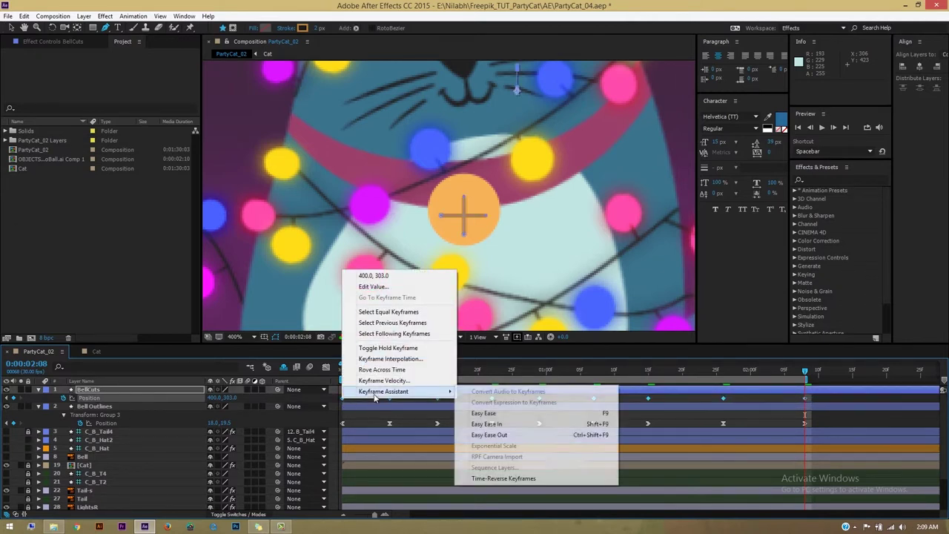
{"action": "left_click", "coordinate": [494, 415]}
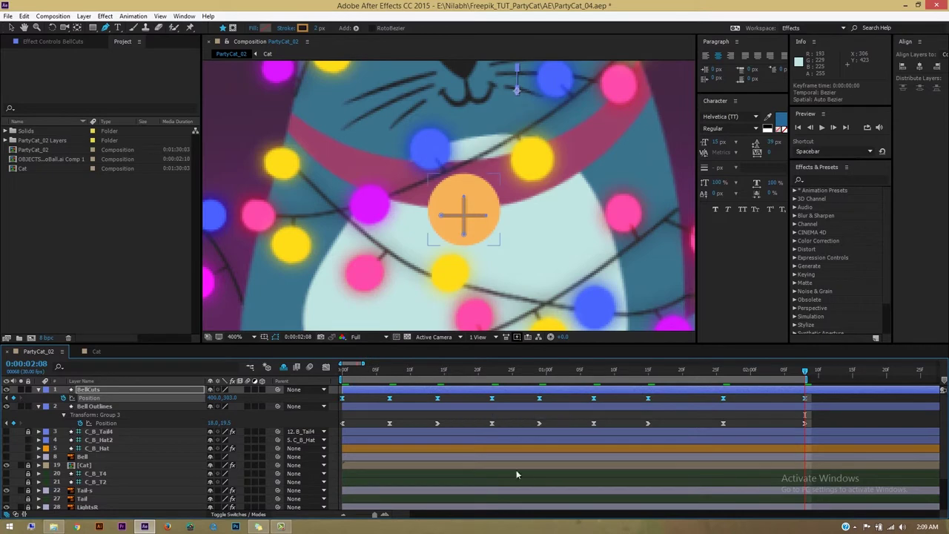
{"action": "key", "text": "space"}
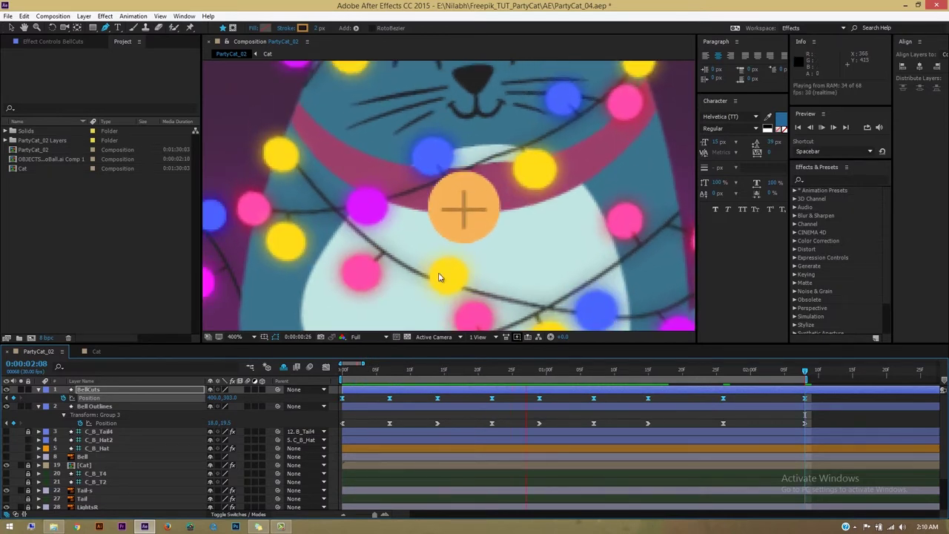
- Zoom the viewer out to 100% and pan so the whole cat shows during playback
{"action": "scroll", "coordinate": [485, 246], "scroll_direction": "down", "scroll_amount": 2}
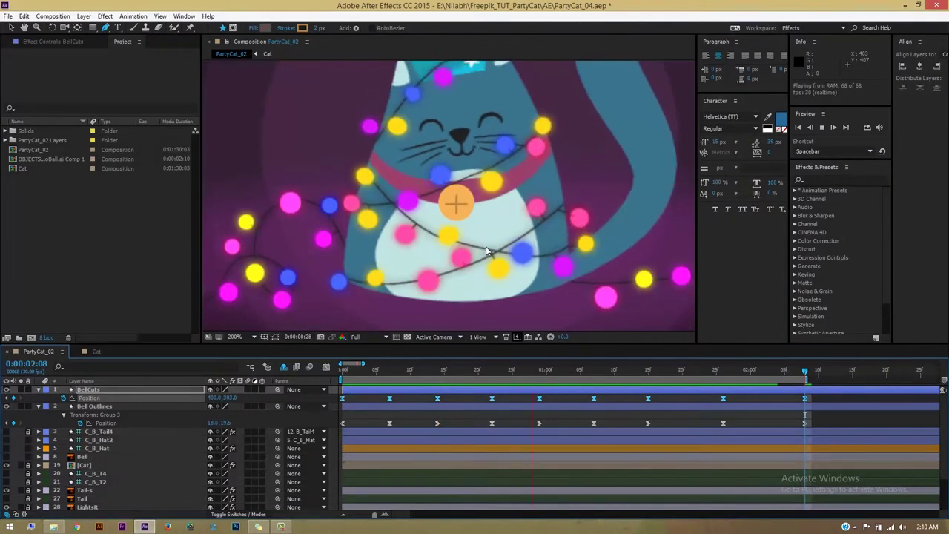
{"action": "key", "text": "comma"}
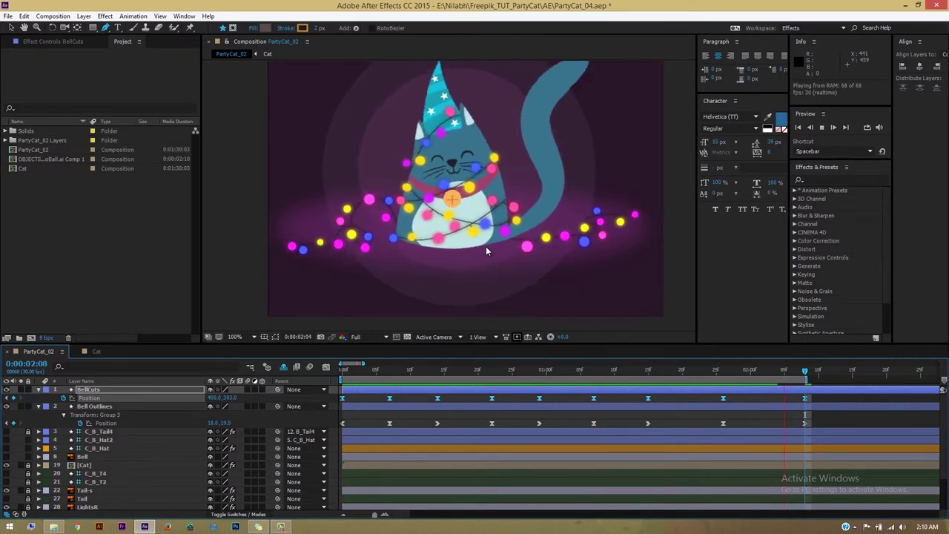
{"action": "key", "text": "h"}
{"action": "key", "text": "v"}
{"action": "left_click", "coordinate": [485, 247]}
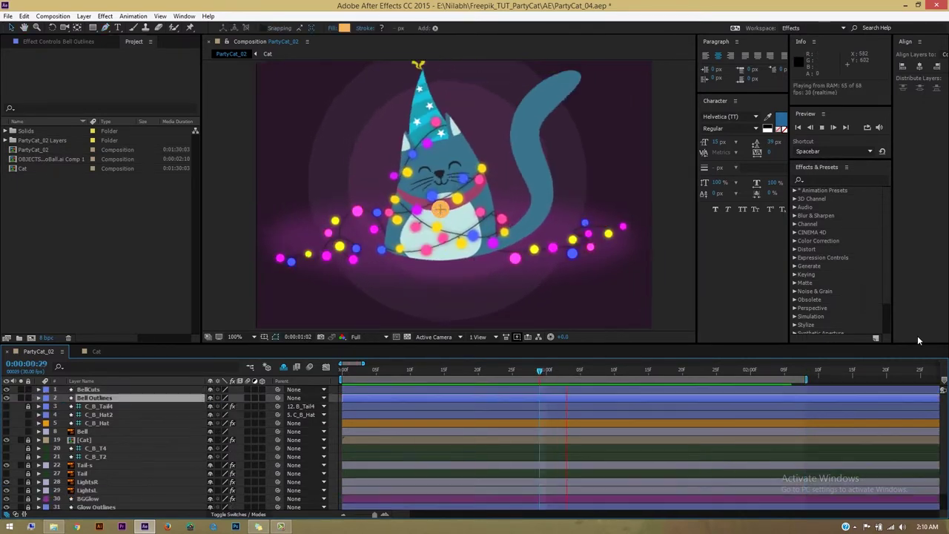
{"action": "key", "text": "h"}
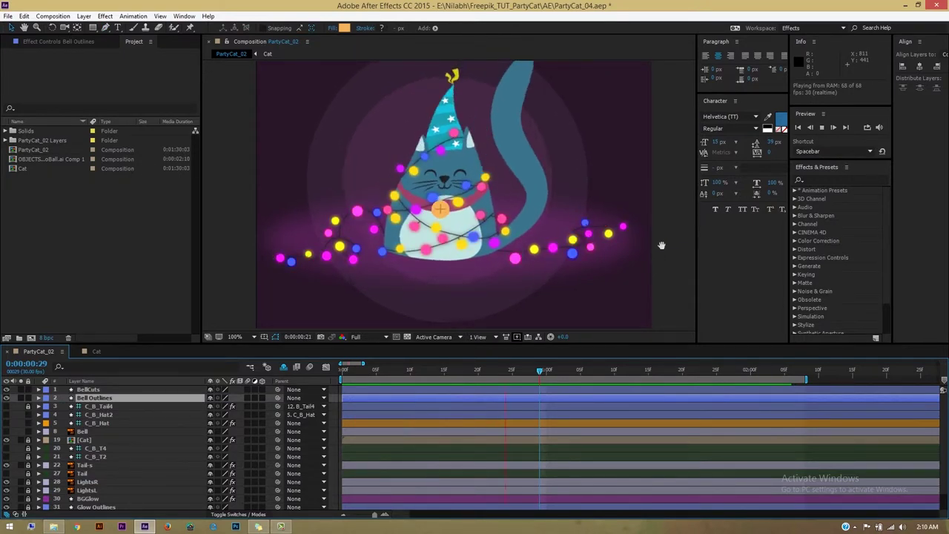
{"action": "mouse_move", "coordinate": [663, 238]}
{"action": "left_mouse_down"}
{"action": "mouse_move", "coordinate": [665, 249]}
{"action": "mouse_move", "coordinate": [676, 239]}
{"action": "left_mouse_up"}
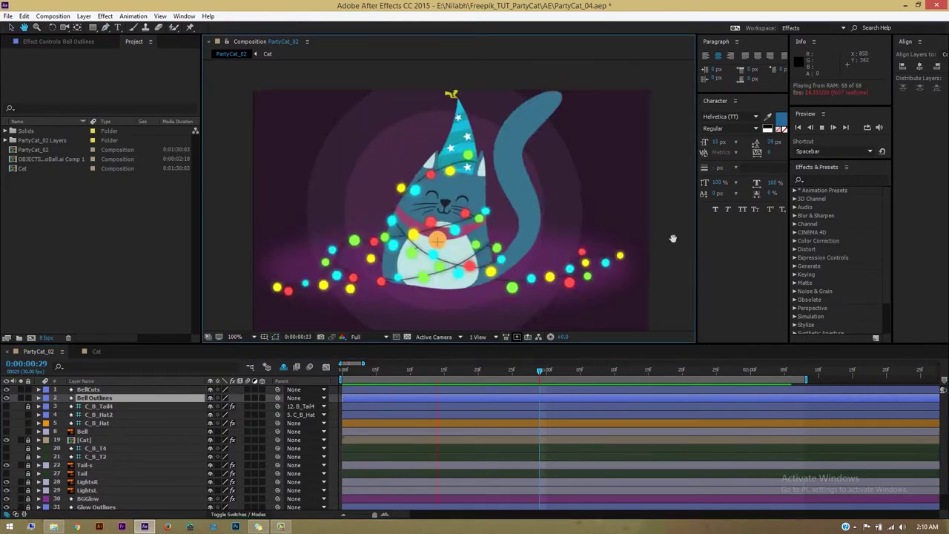
- Zoom the viewer to 50%, stop the preview, and set the time to 0:00:02:08
{"action": "key", "text": "v"}
{"action": "key", "text": "comma"}
{"action": "key", "text": "comma"}
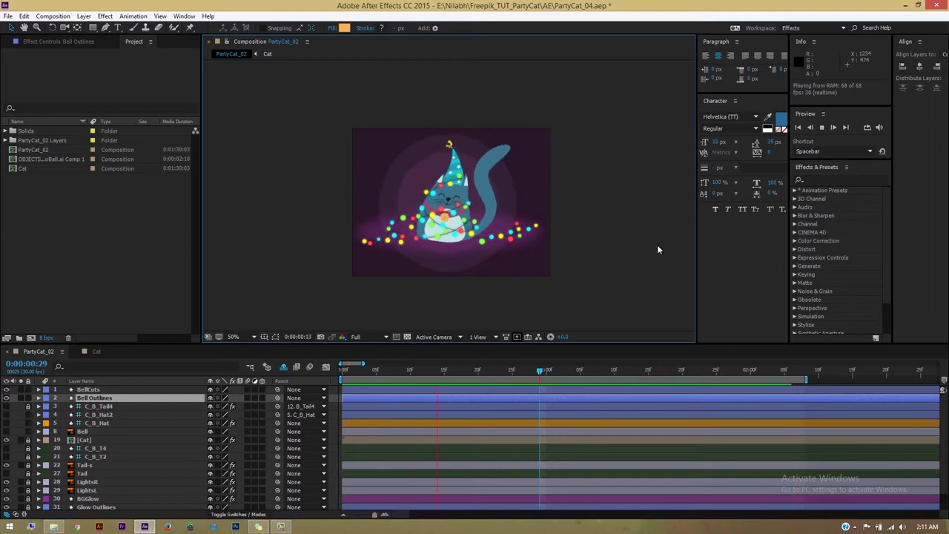
{"action": "key", "text": "space"}
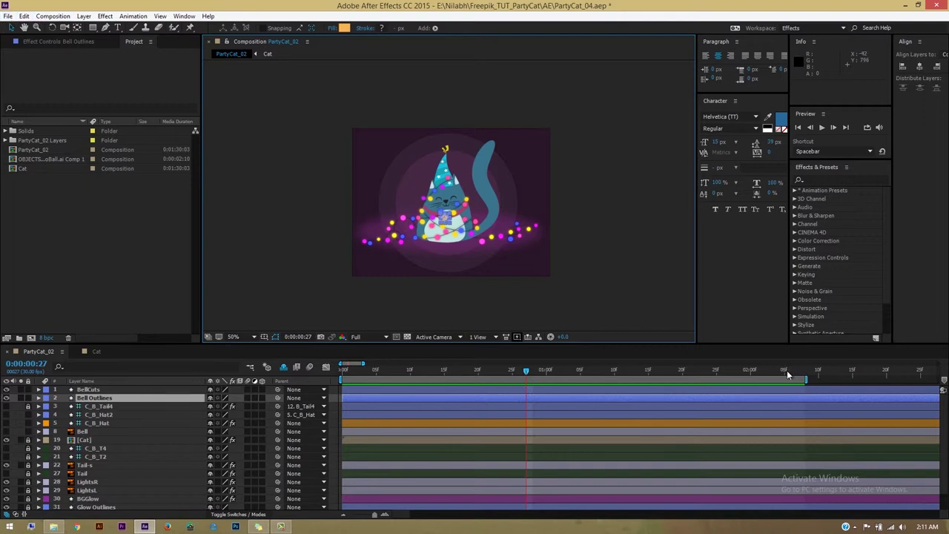
{"action": "left_click", "coordinate": [806, 371]}
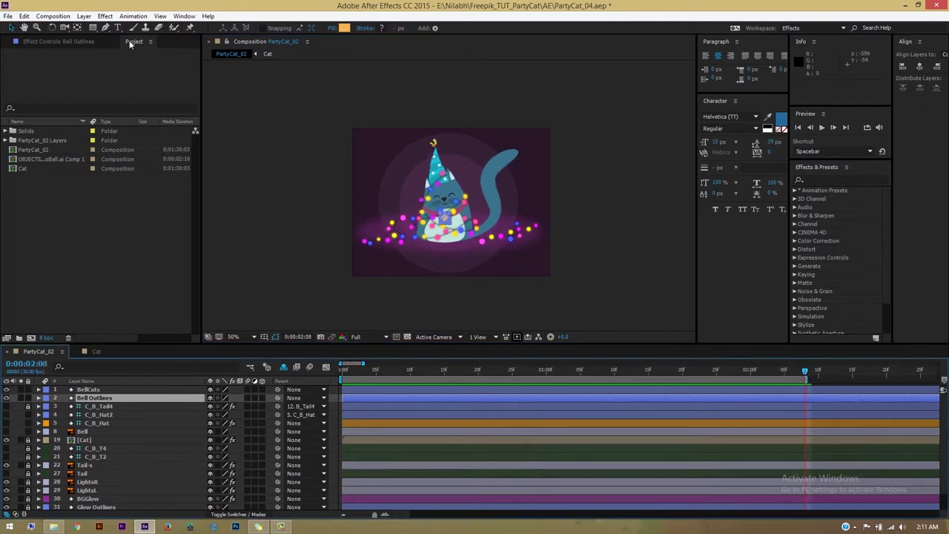
- Add PartyCat_02 to the Render Queue with its output module format set to QuickTime
{"action": "left_click", "coordinate": [65, 16]}
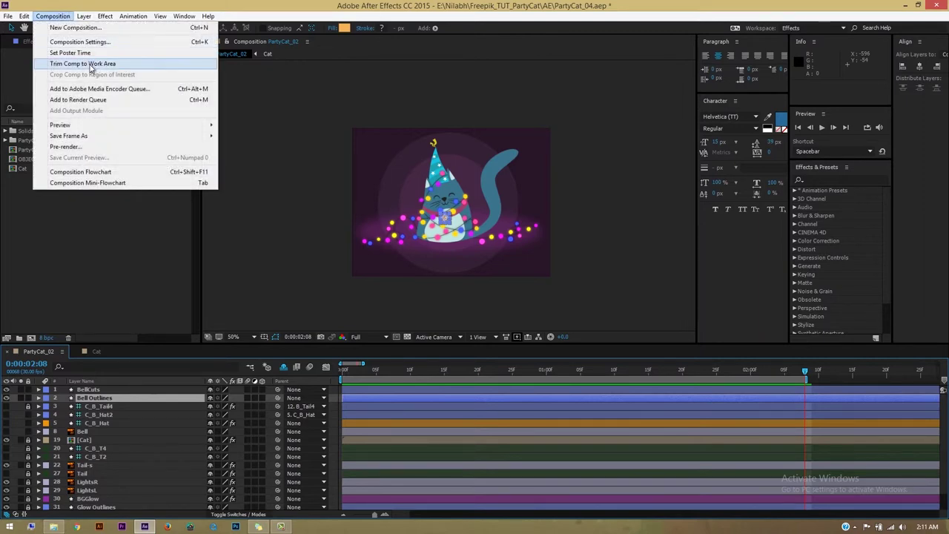
{"action": "left_click", "coordinate": [80, 99]}
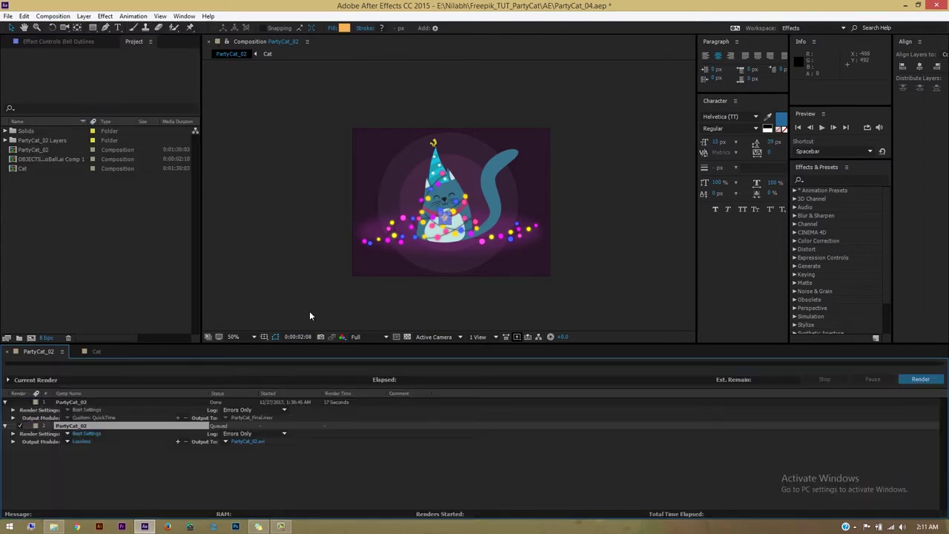
{"action": "left_click", "coordinate": [78, 442]}
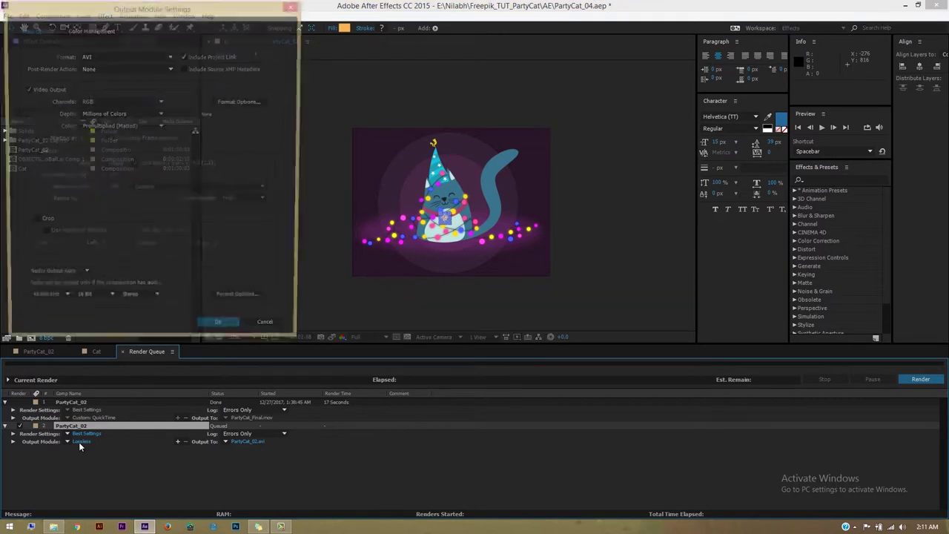
{"action": "left_click", "coordinate": [104, 56]}
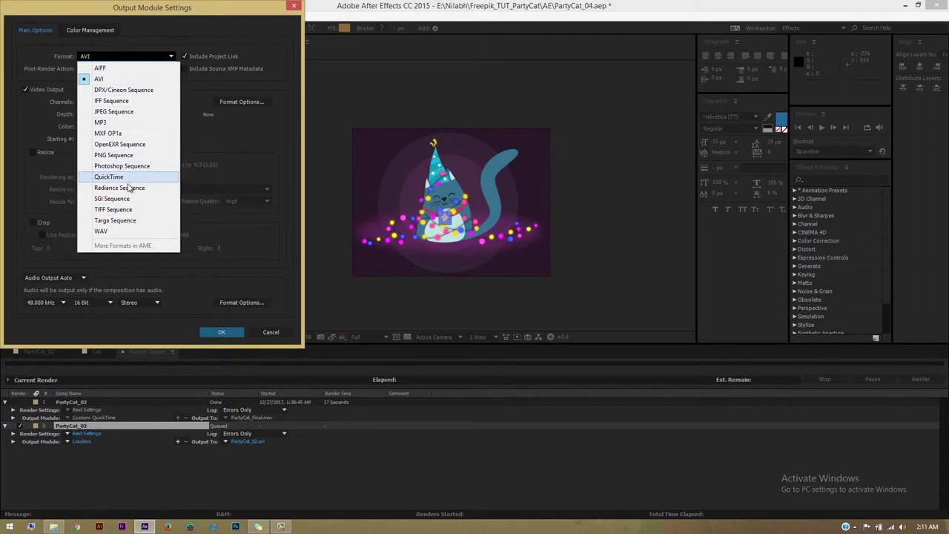
{"action": "left_click", "coordinate": [119, 176]}
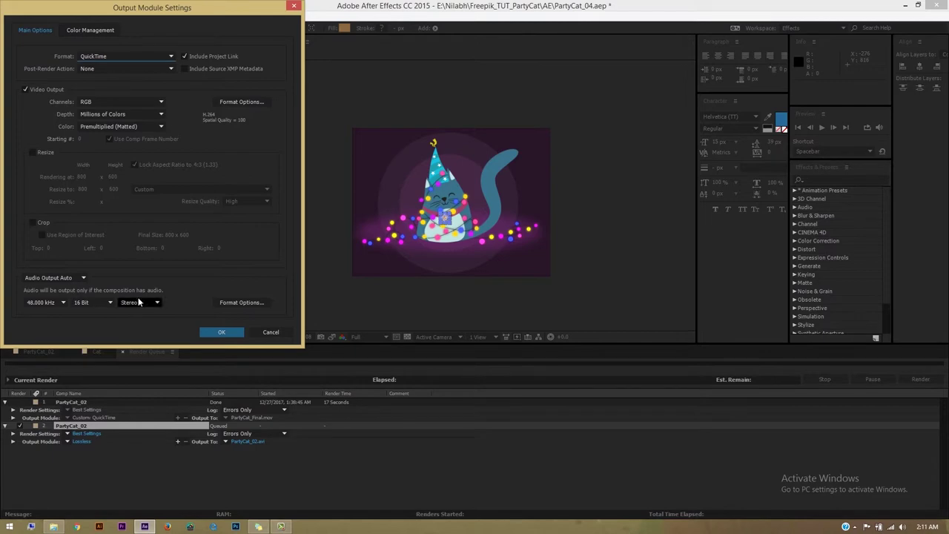
{"action": "left_click", "coordinate": [219, 331]}
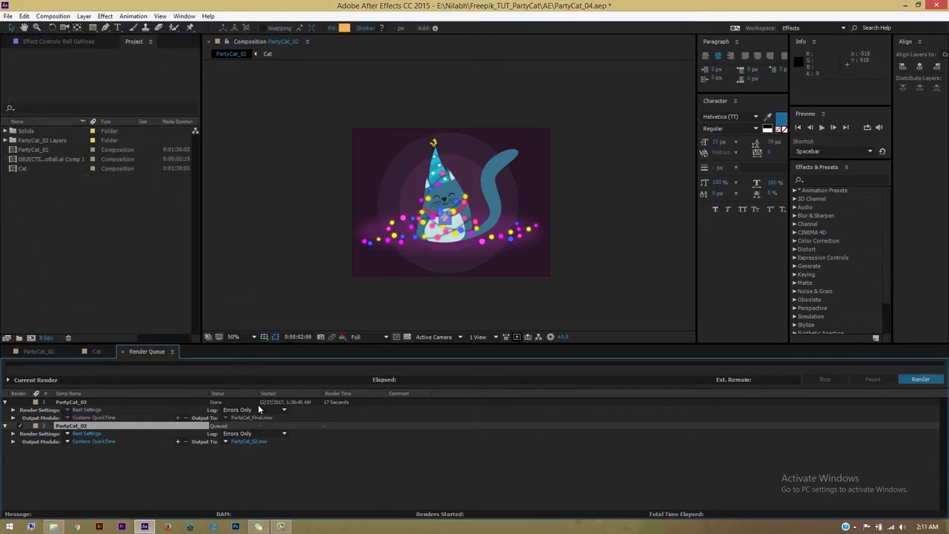
- Name the output file PartyCat_Final_02 and render the movie
{"action": "left_click", "coordinate": [256, 443]}
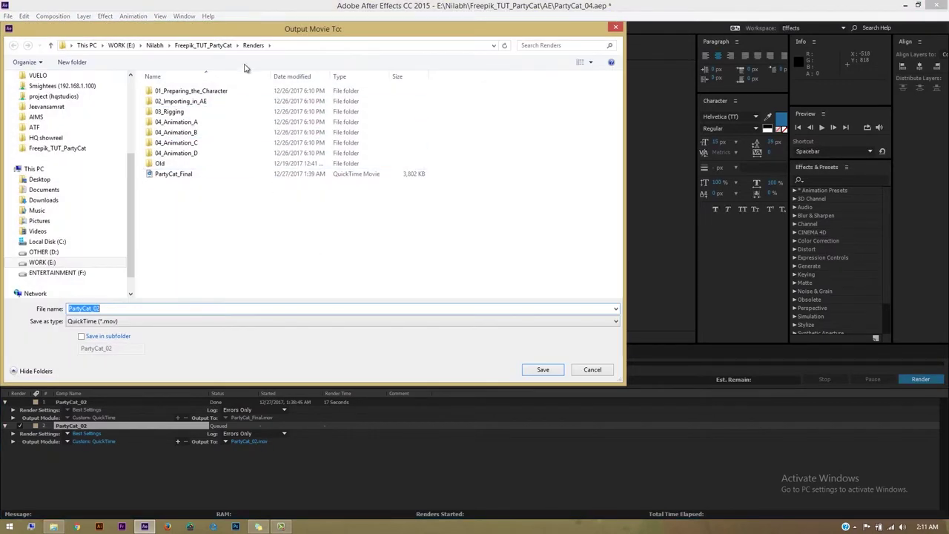
{"action": "left_click", "coordinate": [173, 175]}
{"action": "double_click", "coordinate": [118, 308]}
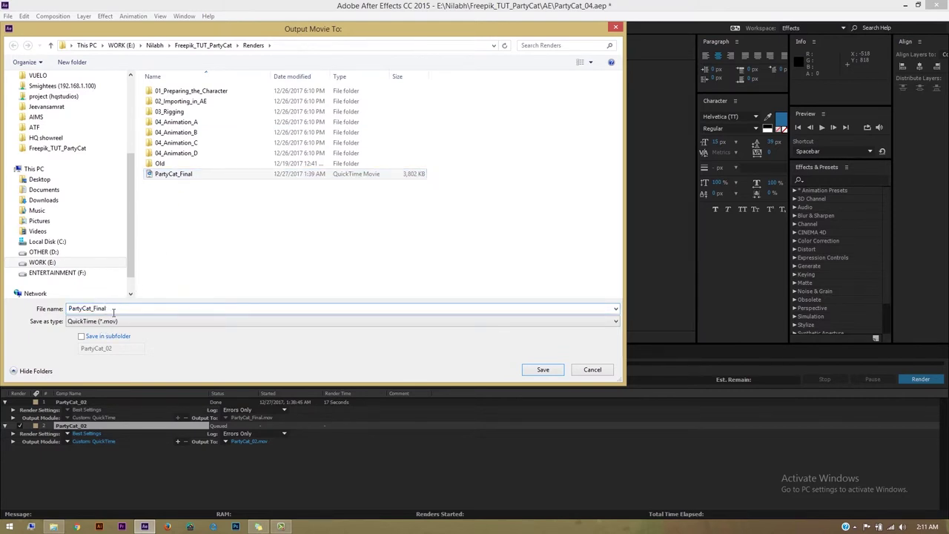
{"action": "type", "text": "_02"}
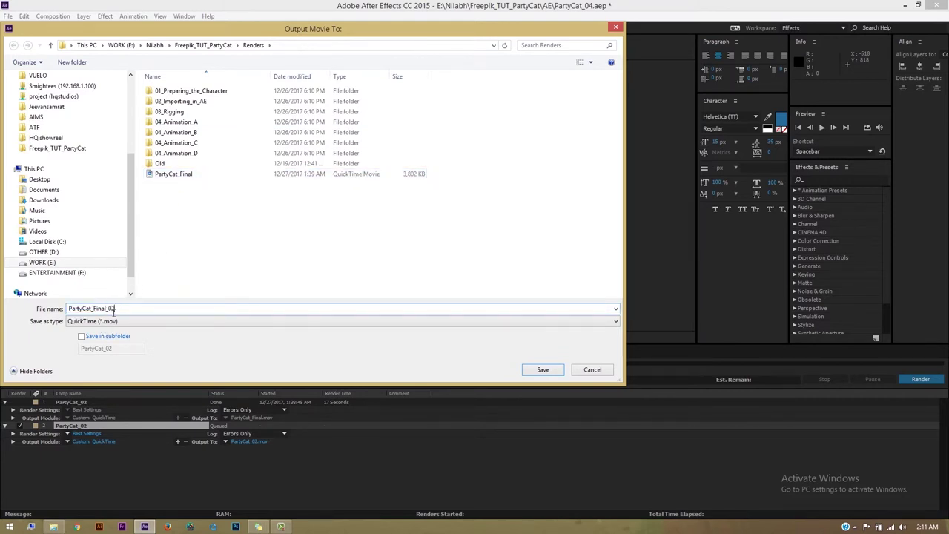
{"action": "key", "text": "Return"}
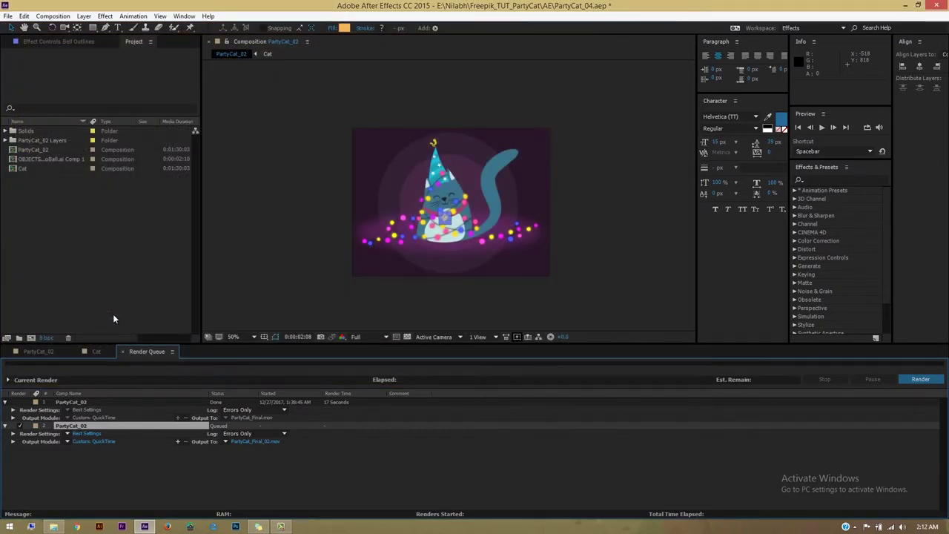
{"action": "left_click", "coordinate": [921, 380]}
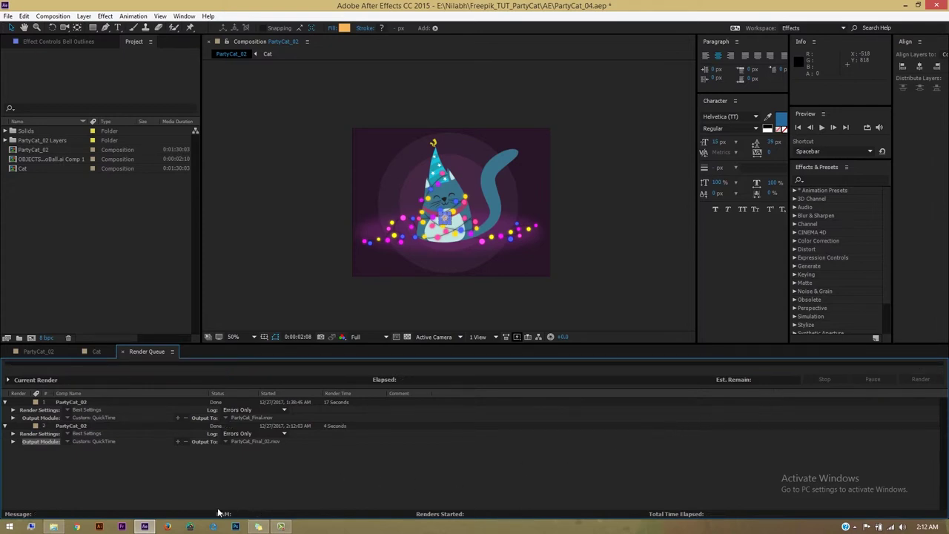
- Open the Renders folder in File Explorer and select the new PartyCat_Final_02.mov
{"action": "left_click", "coordinate": [53, 526]}
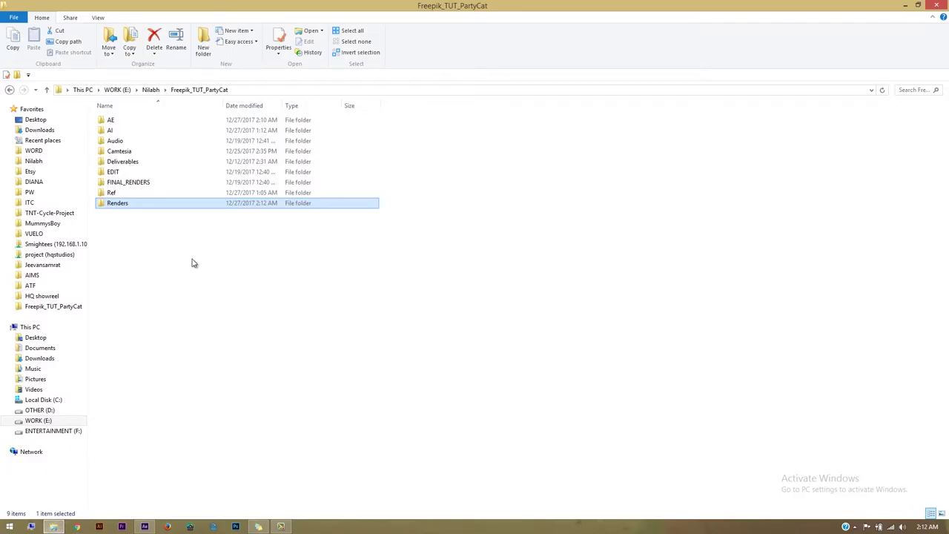
{"action": "double_click", "coordinate": [130, 204]}
{"action": "left_click", "coordinate": [141, 214]}
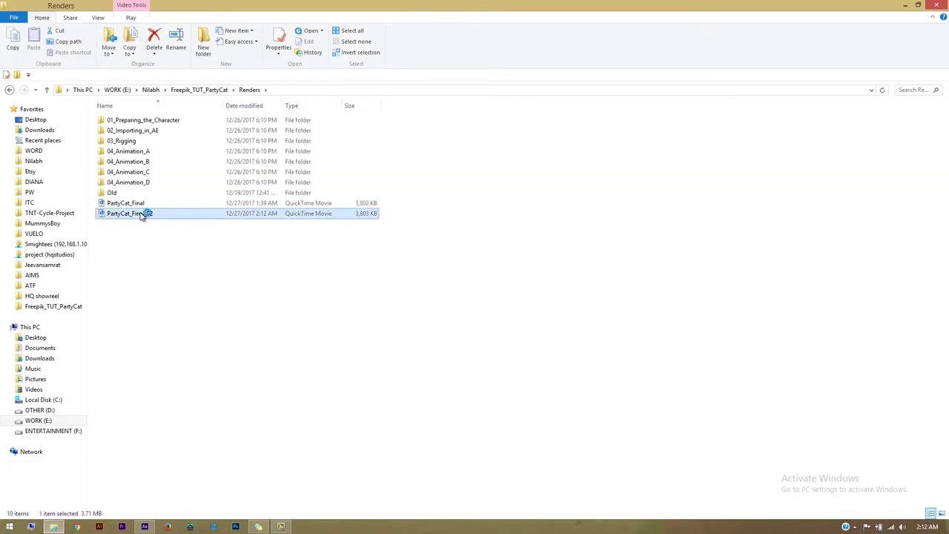